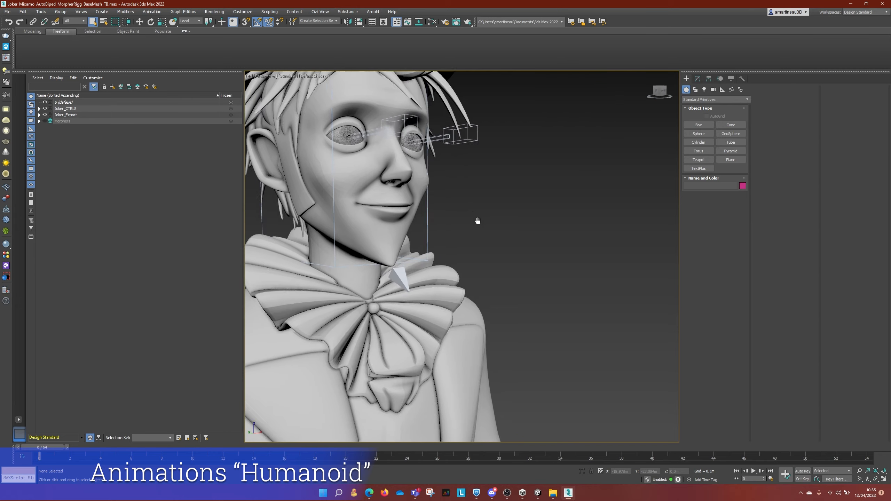
Step: Examine the Joker character's face and whole body, selecting the right and left eye bones near the head
middle_click_drag(365, 179, 407, 175, "alt")
middle_click_drag(407, 176, 471, 213)
left_click(479, 189)
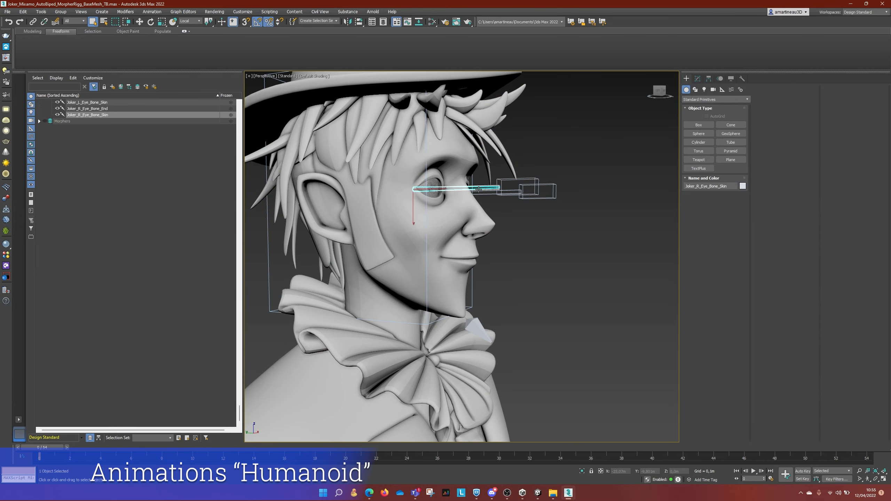
scroll(456, 196, "down", 5)
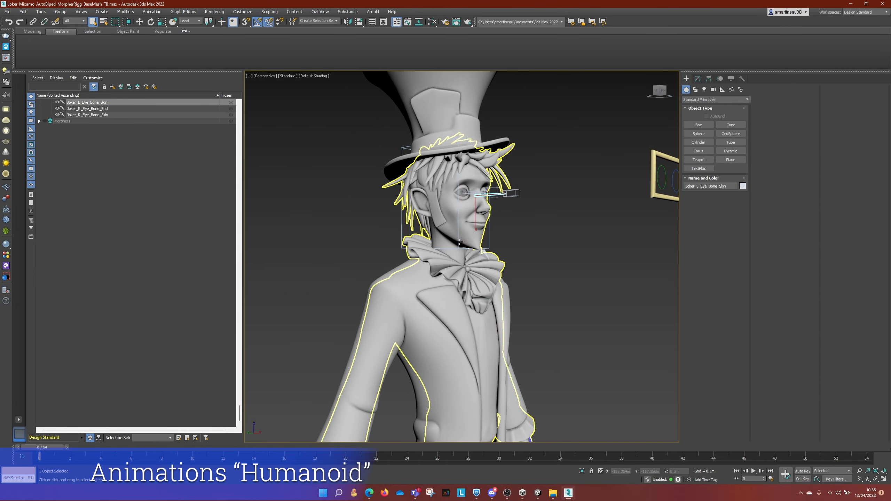
scroll(459, 242, "down", 10)
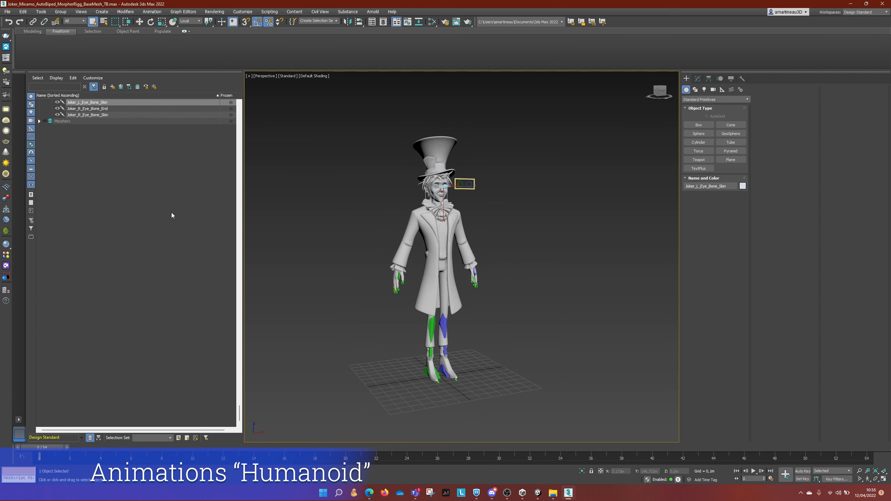
middle_click_drag(356, 224, 380, 225, "alt")
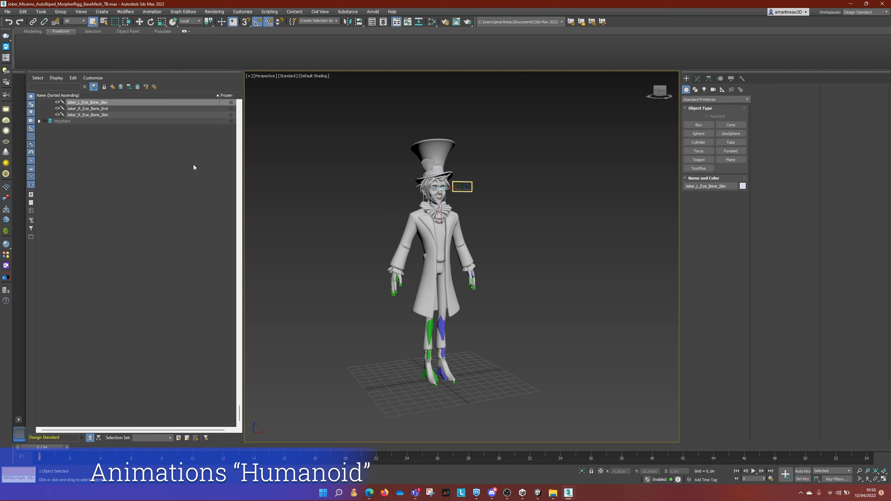
Step: Review the Joker_Rig (export) bone list up to its start and collapse that layer
scroll(230, 277, "up", 1)
scroll(230, 277, "up", 2)
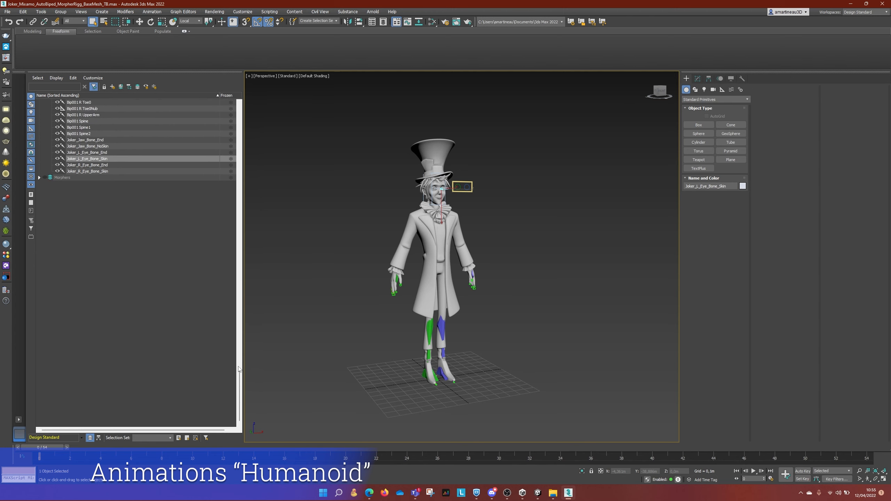
left_click_drag(240, 379, 246, 110)
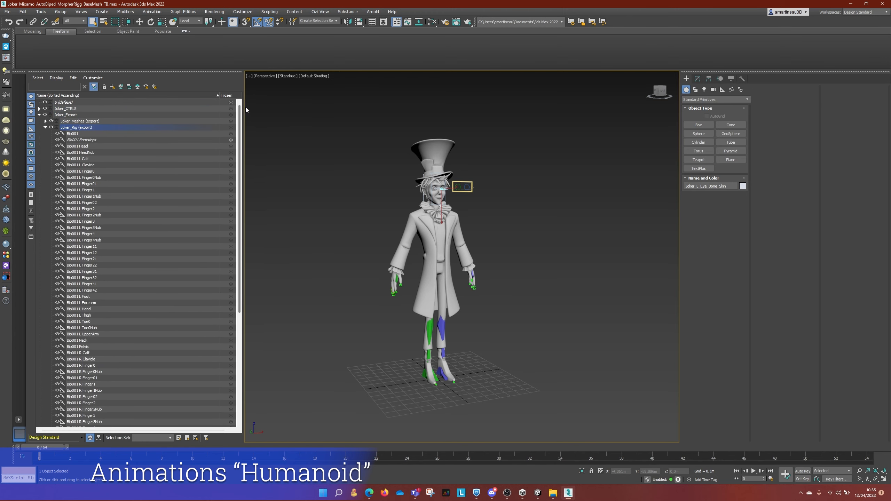
left_click(45, 127)
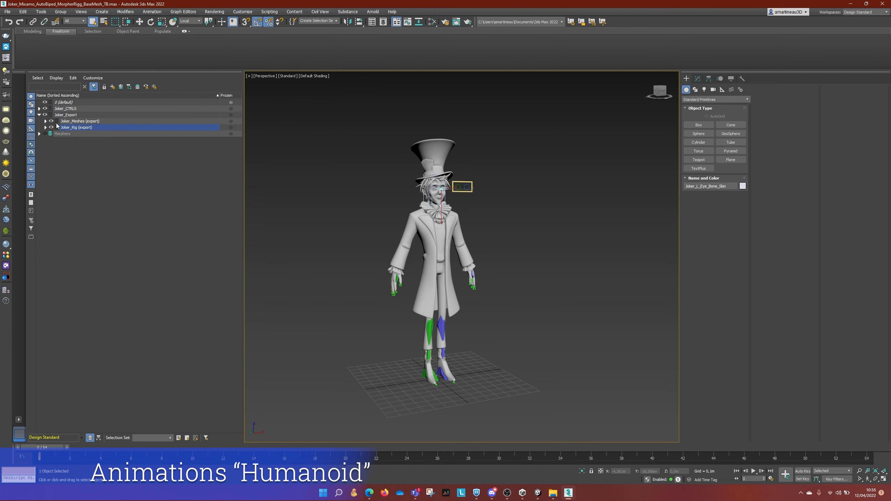
Step: Select the coat, body and hat meshes, the whole Joker_Meshes (export) layer, and the contents of the Joker_Rig (export) layer
left_click(407, 233)
left_click(435, 192, "ctrl")
left_click(424, 167, "ctrl")
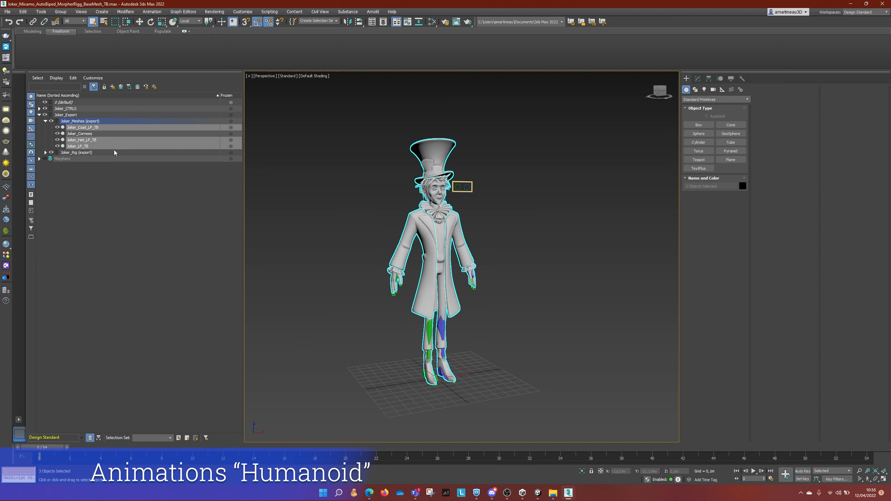
double_click(80, 121)
left_click(45, 120)
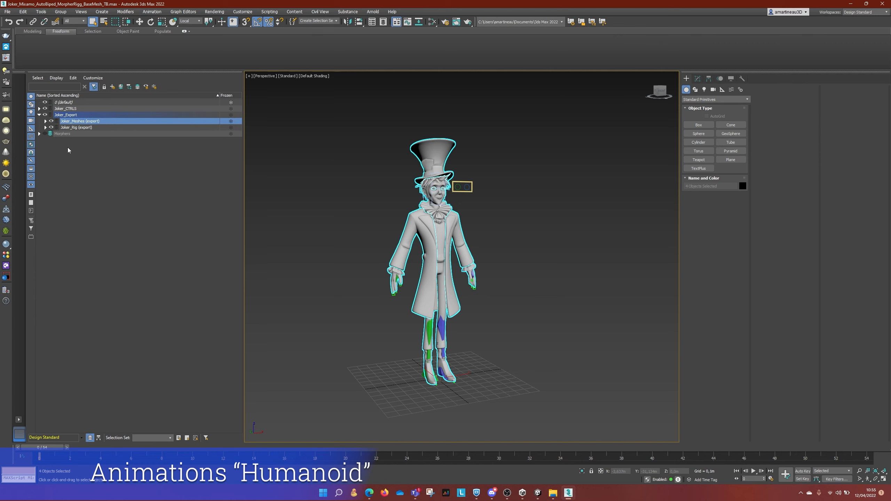
double_click(77, 127)
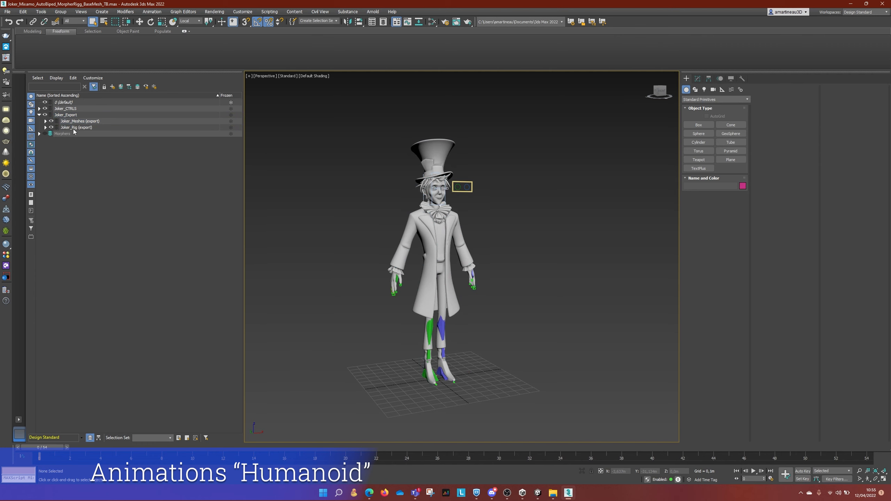
Step: Hide the Joker_Rig (export) layer and show it again to compare the character with and without its bones
left_click(50, 127)
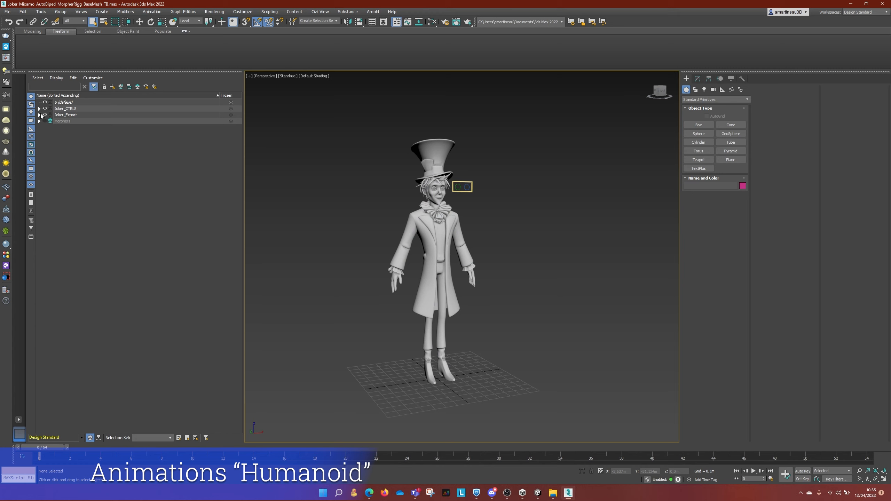
left_click(40, 115)
left_click(51, 127)
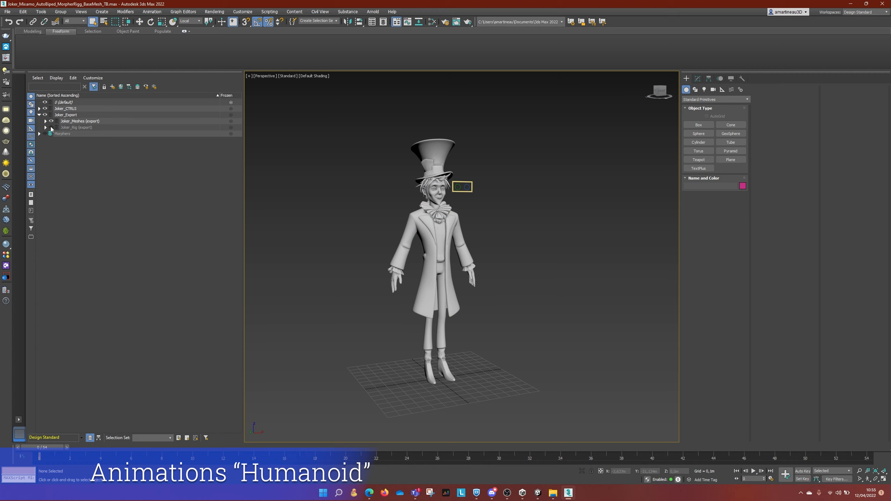
Step: Review the meshes in the Joker_Meshes (export) layer, select everything in the Joker_Export layer, and clear the selection
left_click(68, 122)
left_click(45, 121)
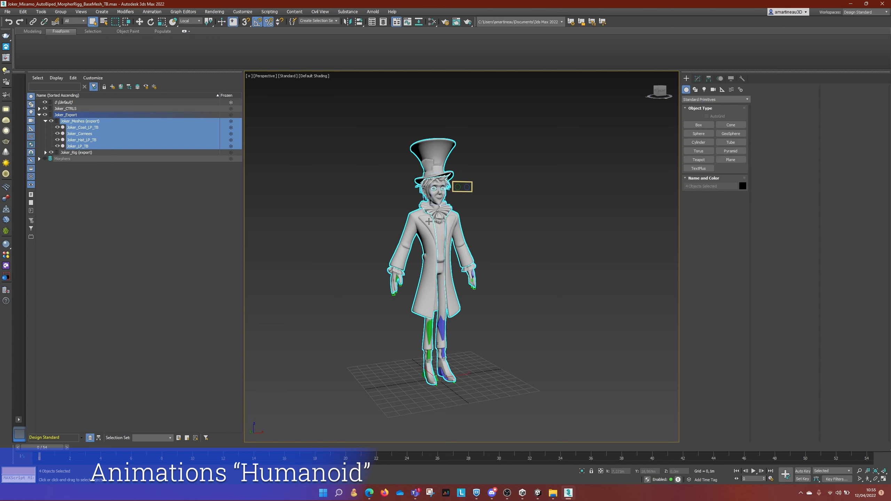
left_click(47, 121)
left_click(46, 121)
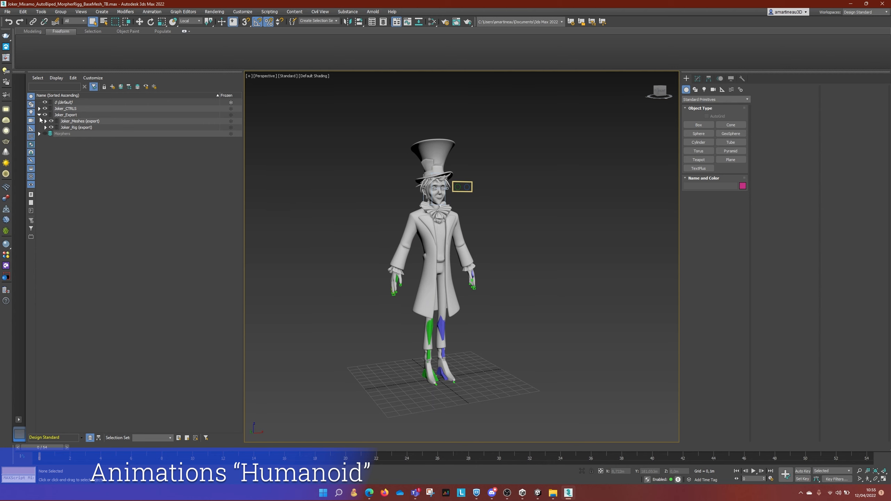
double_click(64, 115)
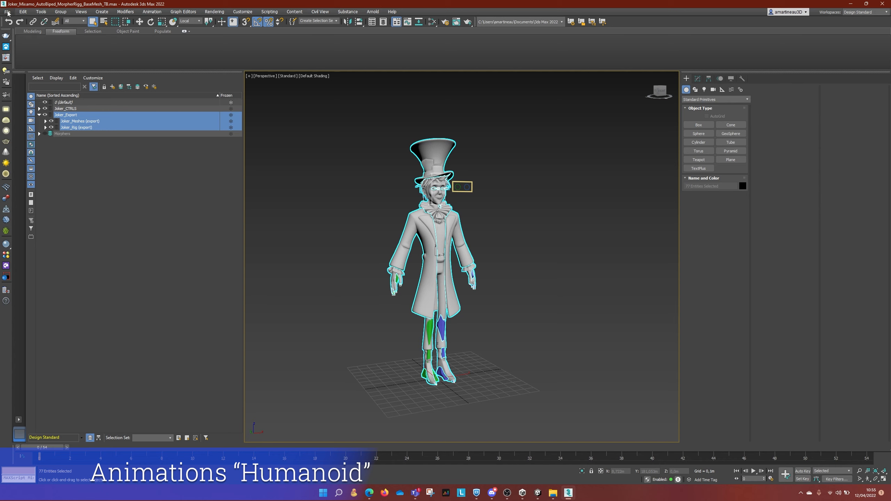
left_click(391, 221)
Step: Open the scene Joker_TB_ANIMATION_Clap_Sarcastique.max without saving the current scene, and continue past the missing external files
left_click(7, 11)
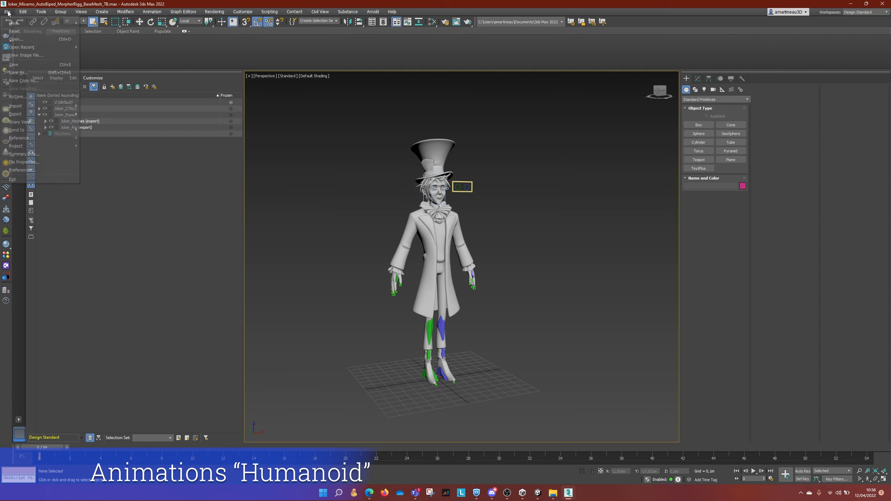
mouse_move(22, 47)
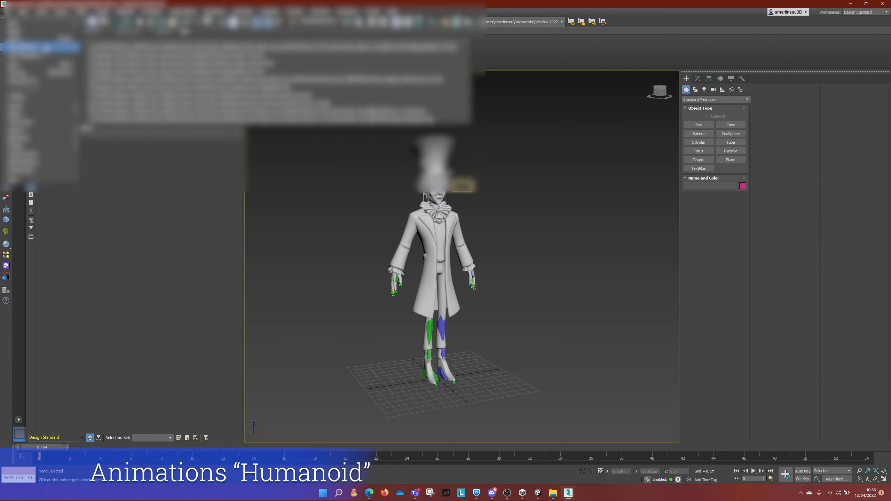
left_click(39, 40)
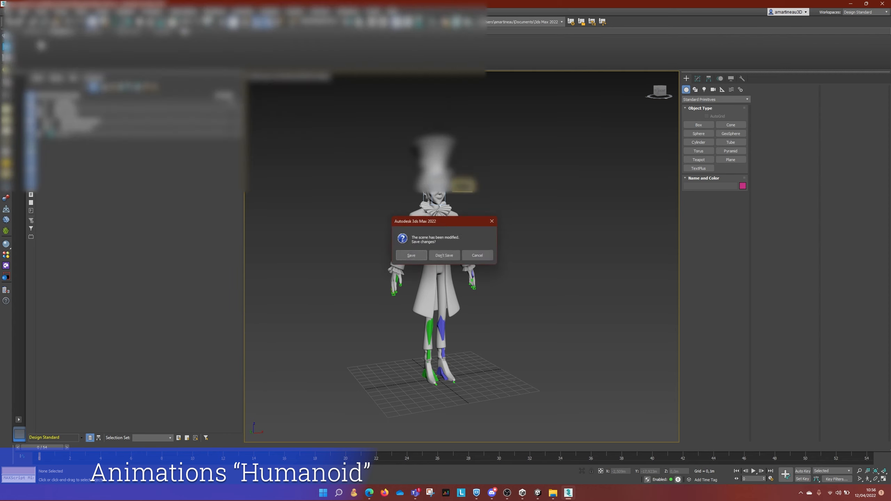
left_click(444, 258)
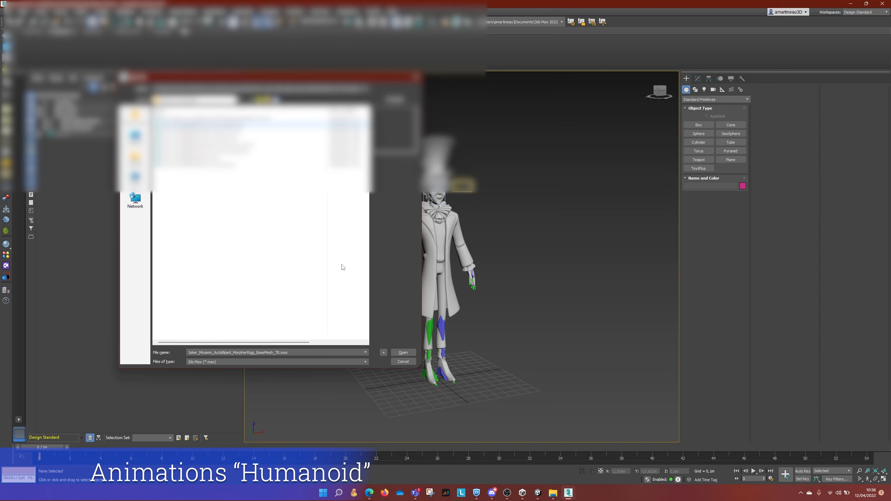
left_click(403, 352)
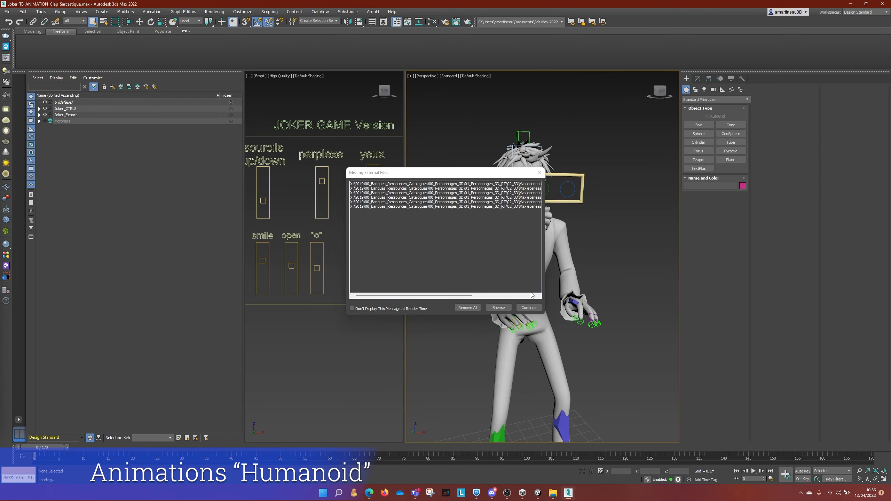
left_click(662, 135)
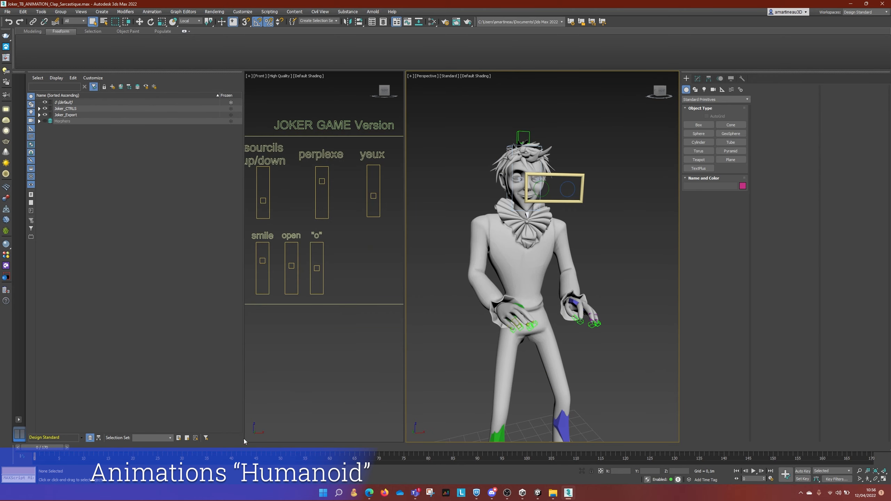
Step: Play back the sarcastic clap animation, stop it, and select the Joker_Export layer's contents with its mesh and rig sublayers expanded
key("slash")
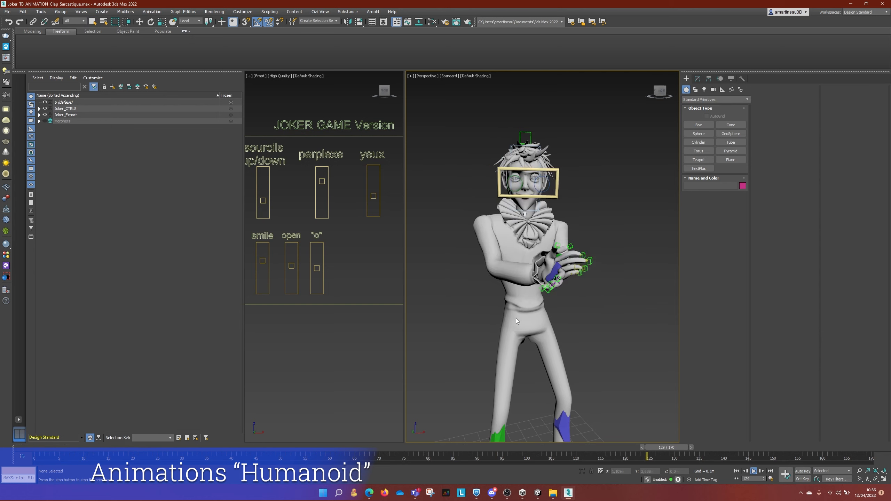
key("slash")
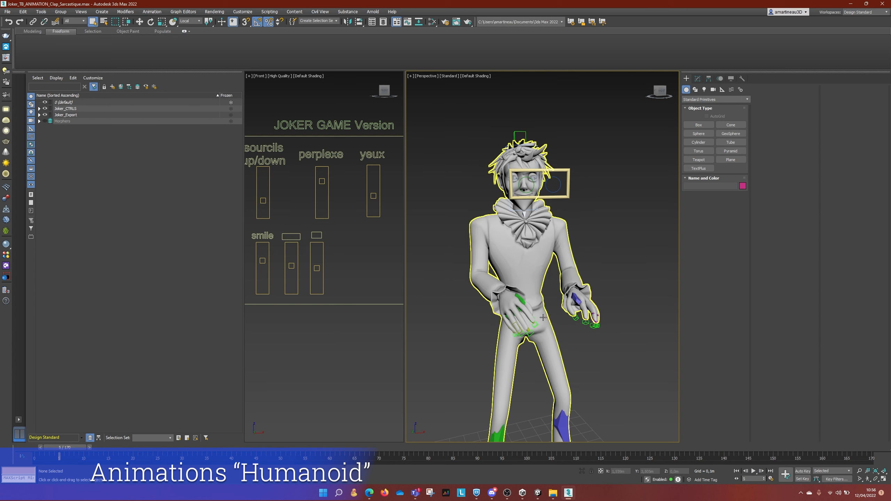
left_click(62, 115)
left_click(39, 115)
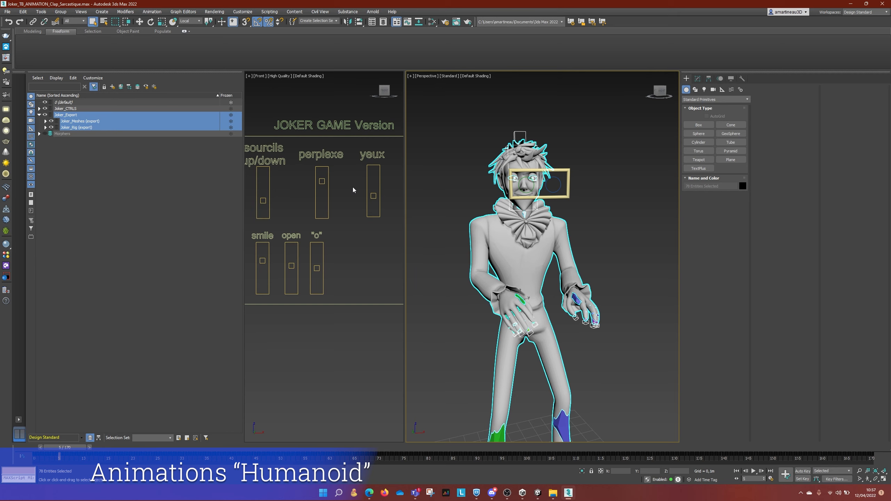
Step: Switch to the Demo_HDRP project in Unity
left_click(537, 493)
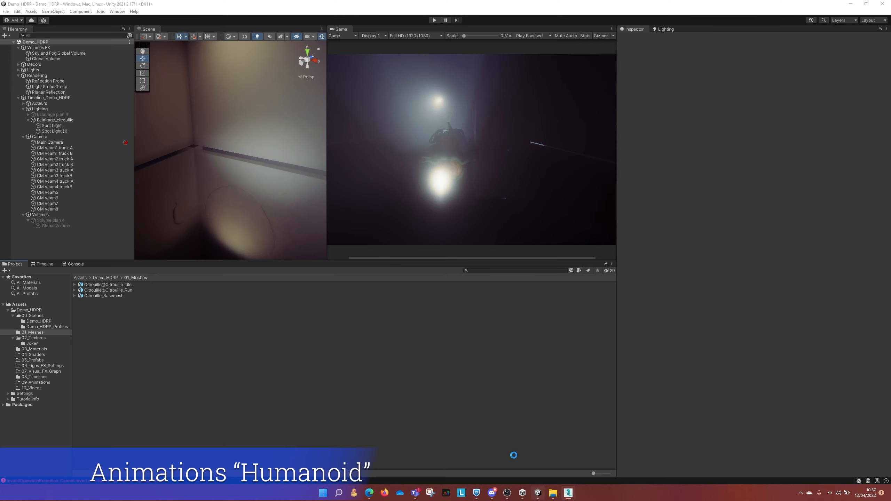
right_click(123, 315)
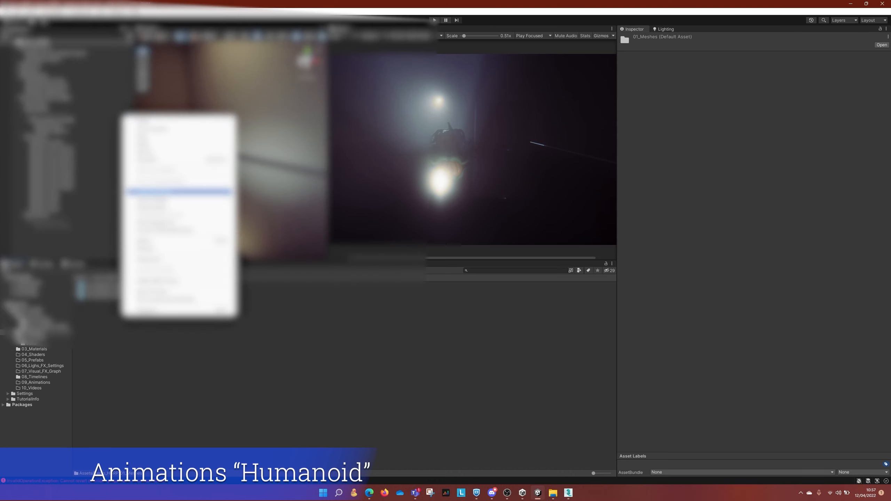
left_click(179, 192)
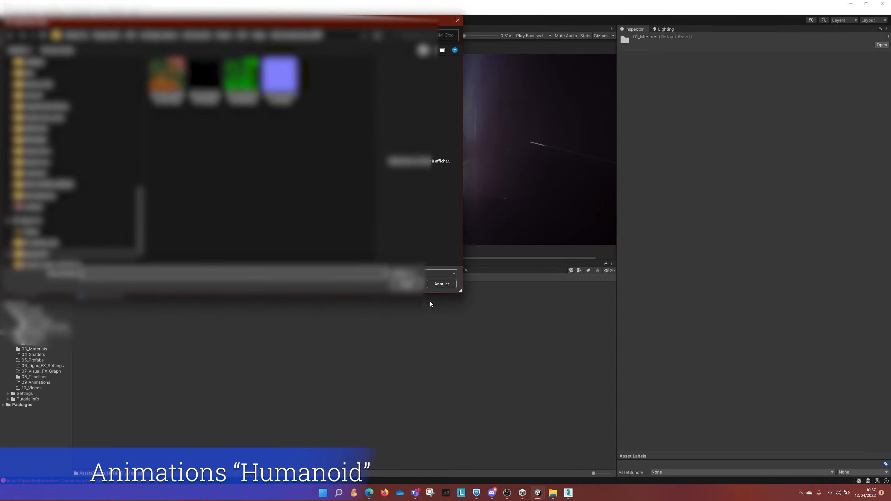
left_click(437, 286)
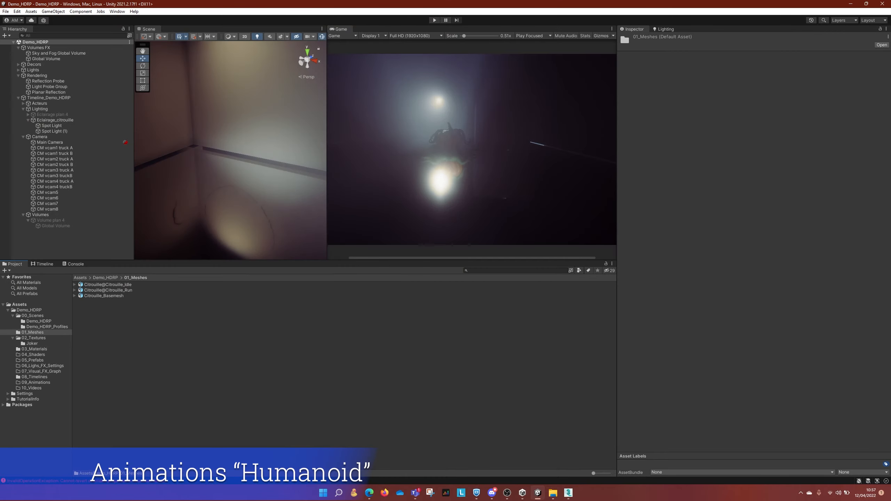
Step: Import the Joker_BaseCharacter_TB model from the file explorer into the project's 01_Meshes folder
left_click_drag(0, 116, 355, 342)
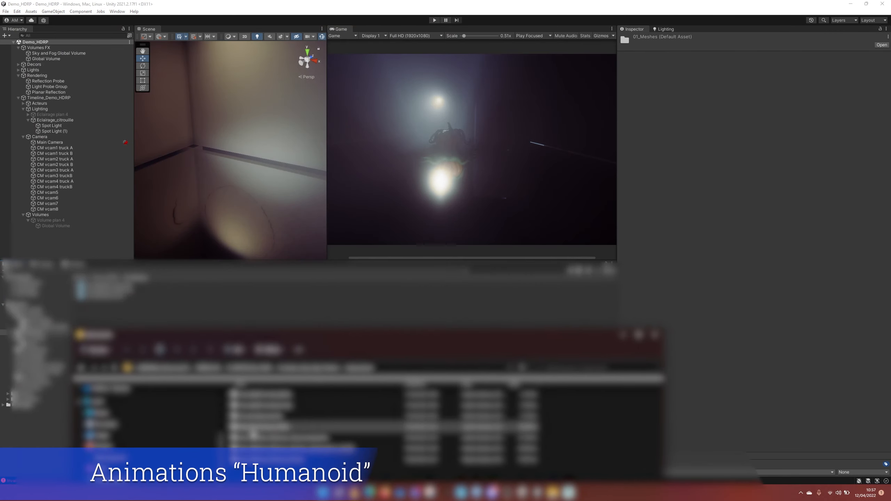
left_click(253, 429)
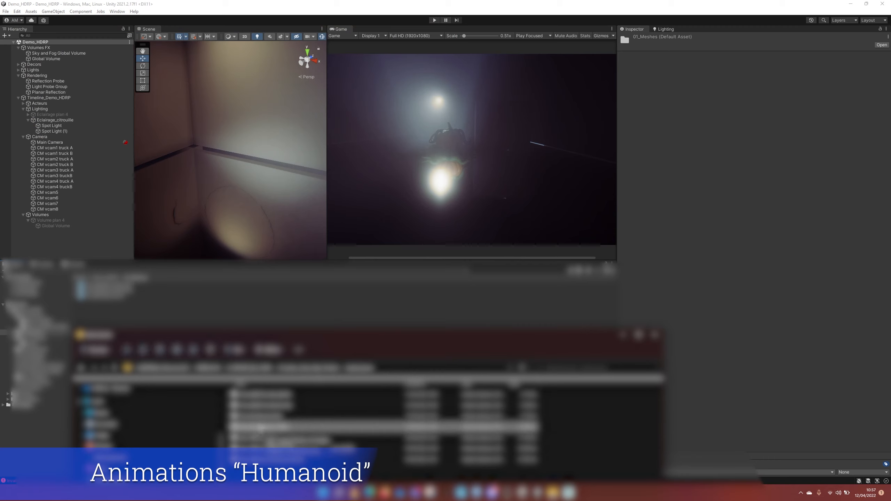
left_click_drag(263, 335, 212, 365)
left_click_drag(214, 459, 306, 351)
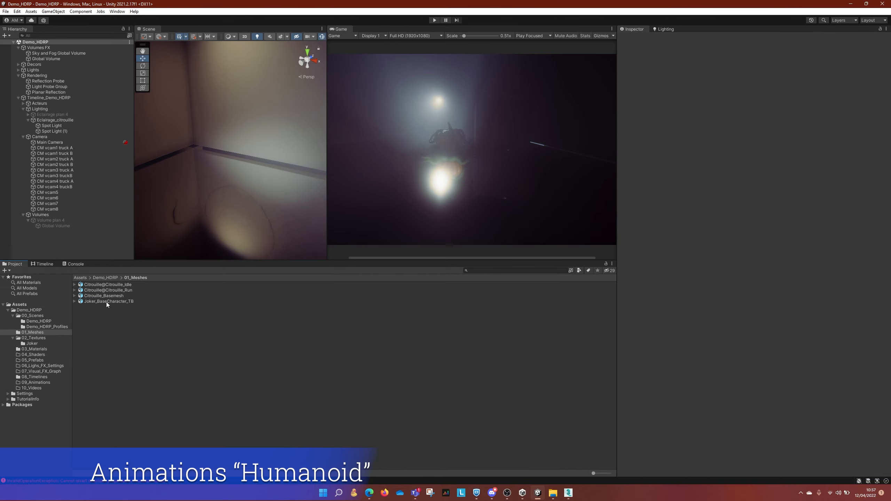
Step: Select the Joker_BaseCharacter_TB model and examine the character from several angles in its animation preview
left_click(106, 302)
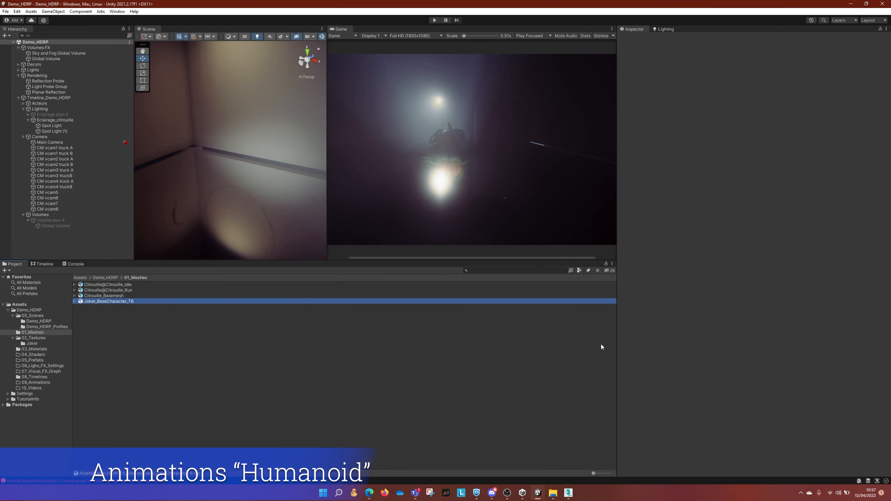
left_click_drag(727, 387, 749, 395)
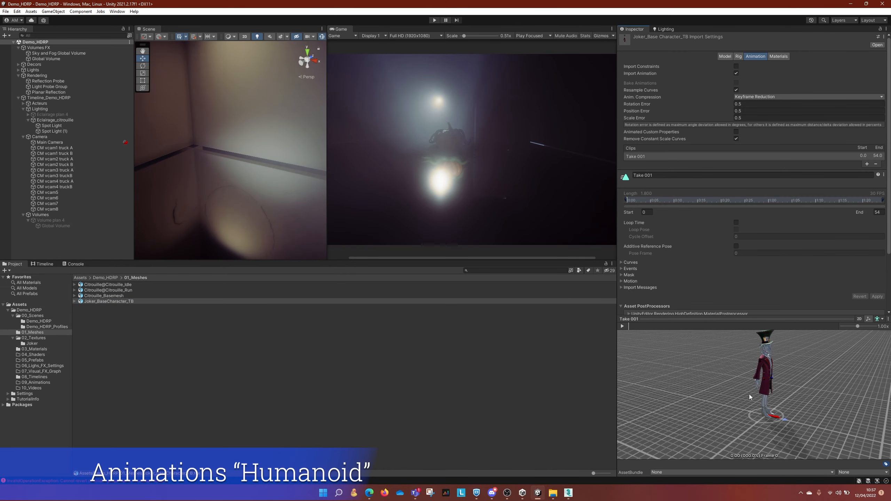
right_click_drag(751, 395, 716, 386)
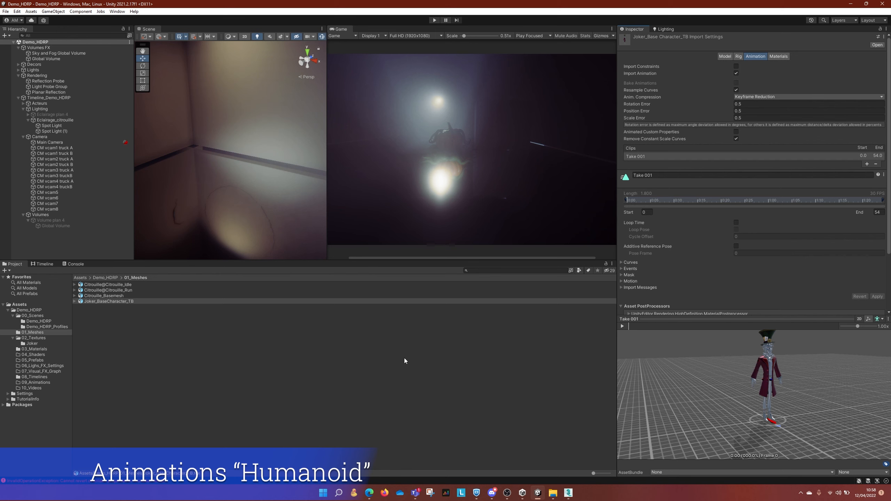
Step: Set the Joker_BaseCharacter_TB rig's animation type to Humanoid, creating the avatar from this model, and apply the import settings
left_click(739, 57)
left_click(741, 66)
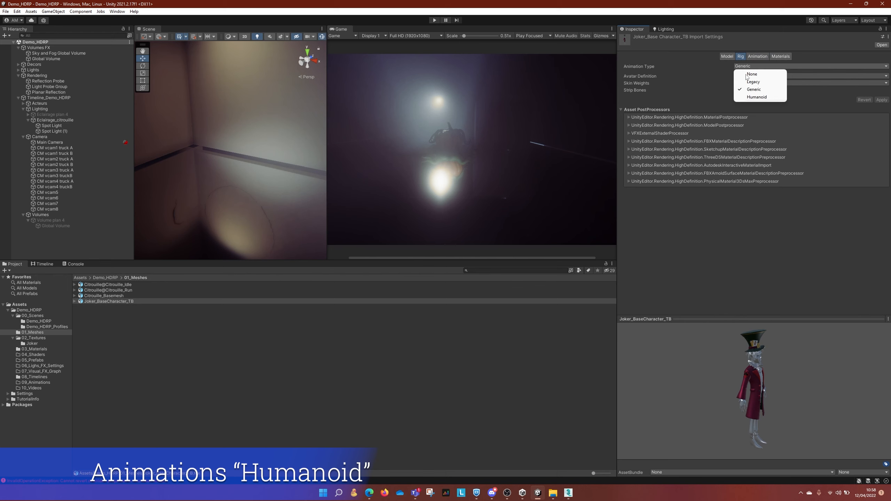
left_click(751, 100)
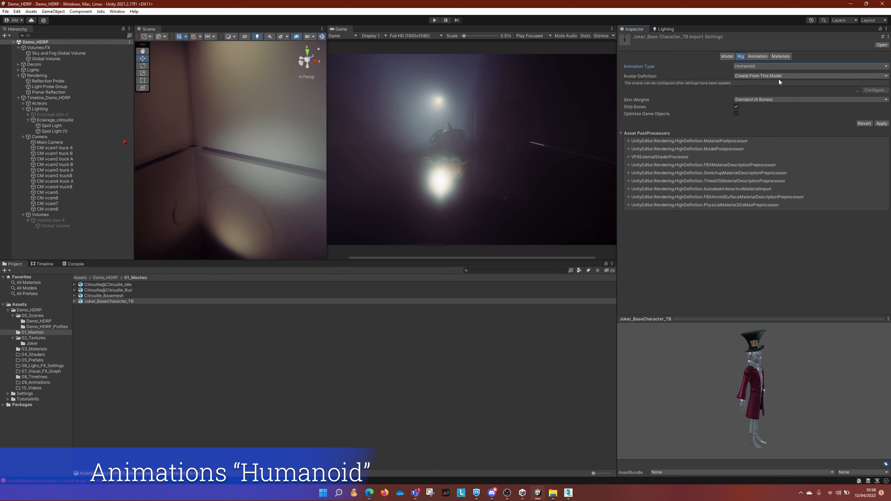
left_click(882, 124)
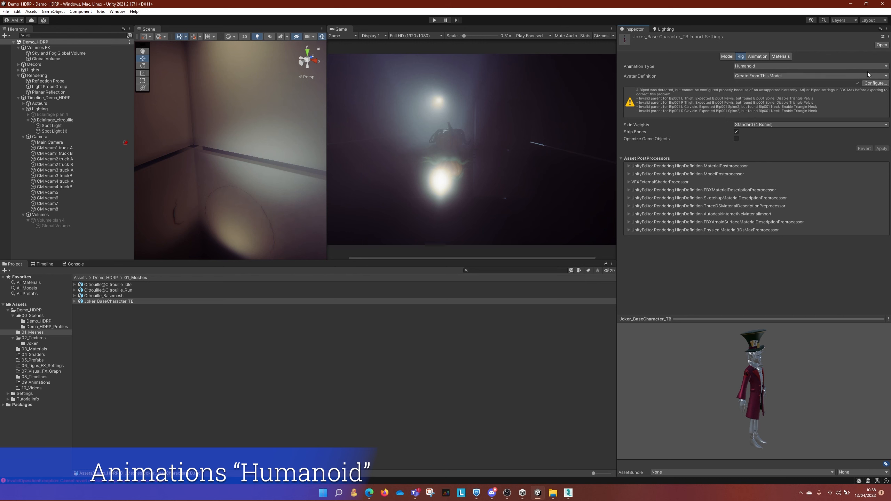
Step: Open the Joker's avatar configuration and show the head bone mapping
left_click(876, 83)
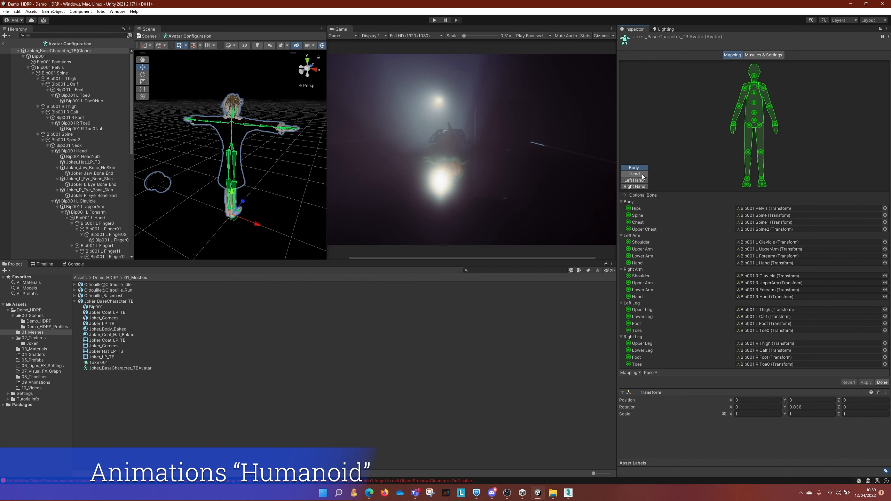
left_click(642, 176)
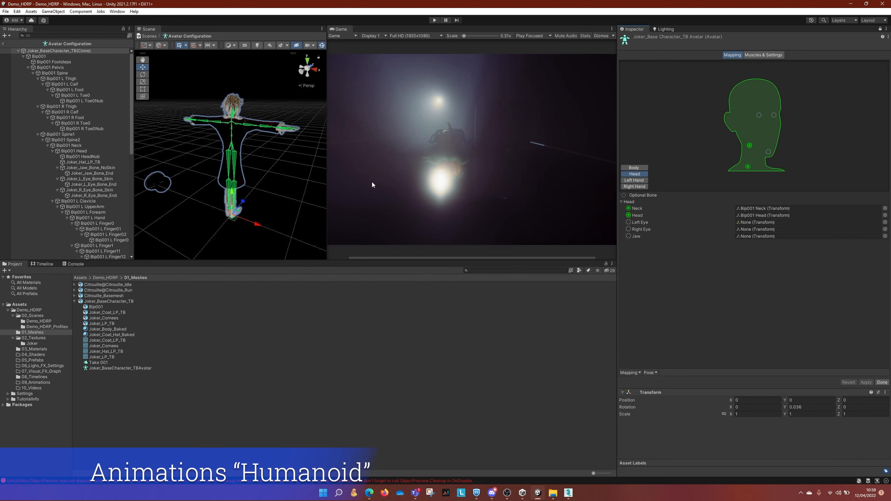
Step: Switch to 3ds Max and examine the eye and jaw bones up close on the Joker's face
key("alt+Tab")
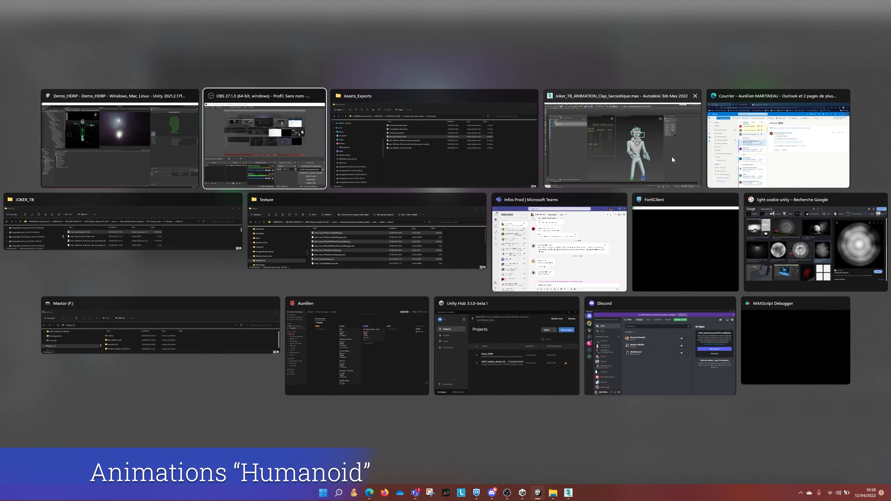
left_click(672, 156)
middle_click_drag(516, 176, 486, 191, "alt")
scroll(589, 193, "up", 4)
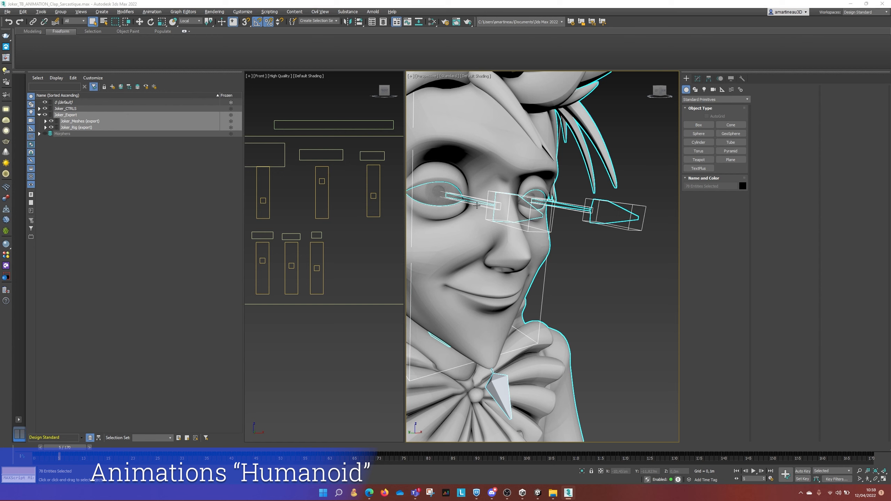
Step: Return to Unity and assign Joker_L_Eye_Bone_Skin as the avatar's Left Eye bone
key("alt+Tab")
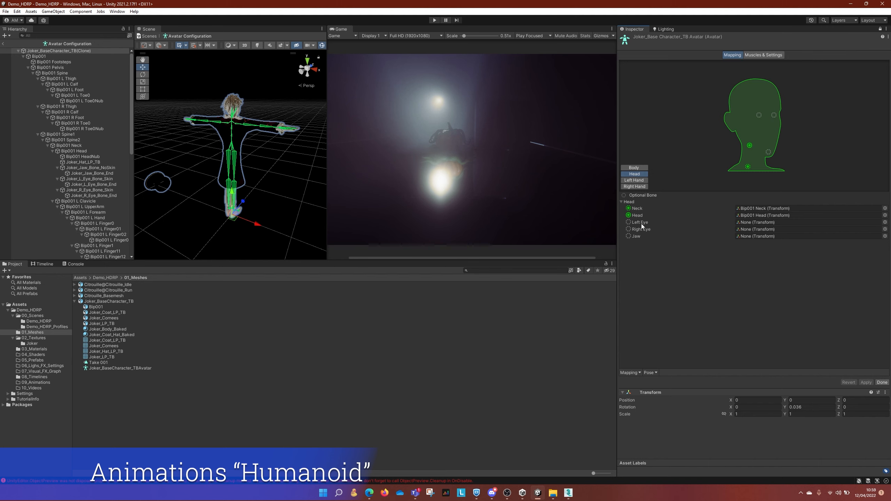
left_click(885, 223)
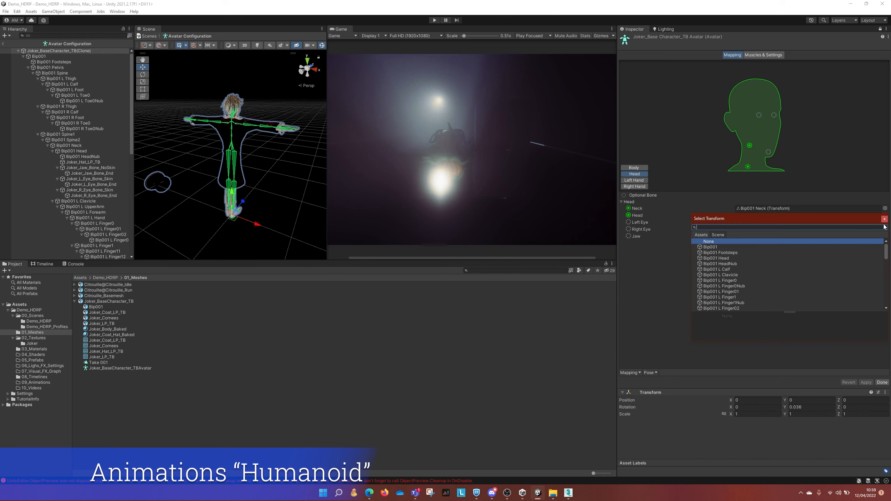
left_click_drag(887, 252, 885, 299)
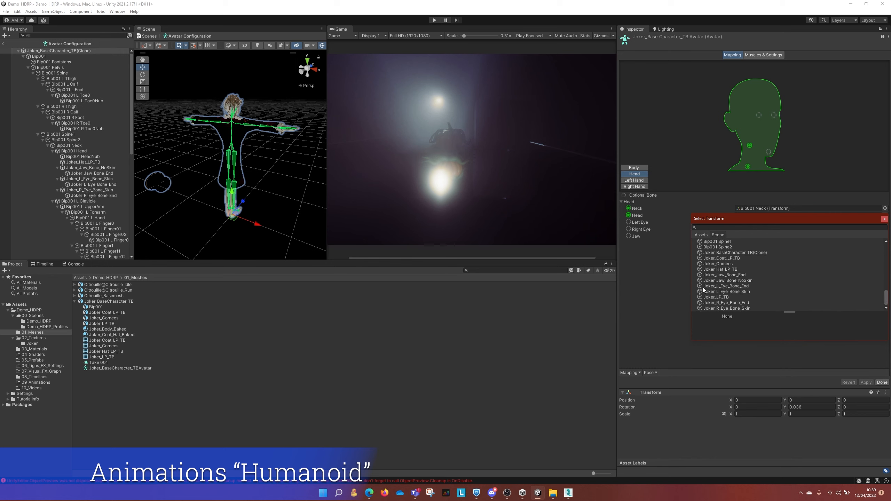
left_click(737, 287)
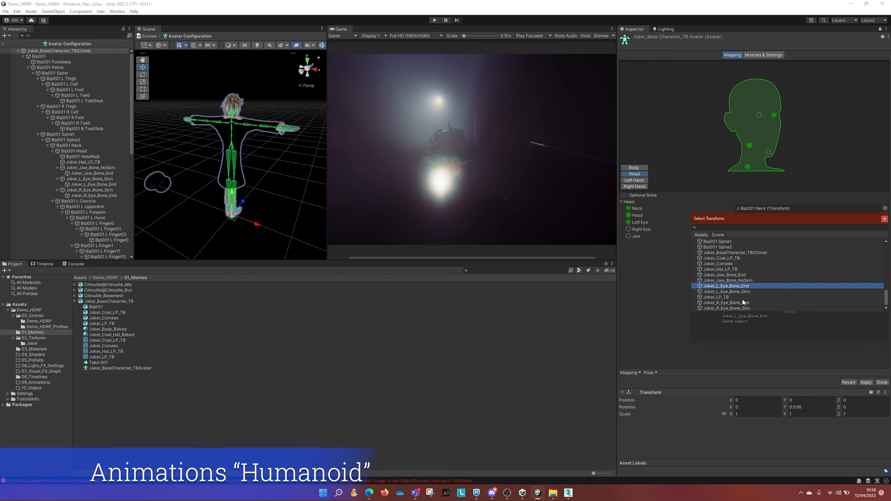
left_click(748, 307)
scroll(742, 300, "up", 1)
scroll(742, 295, "down", 1)
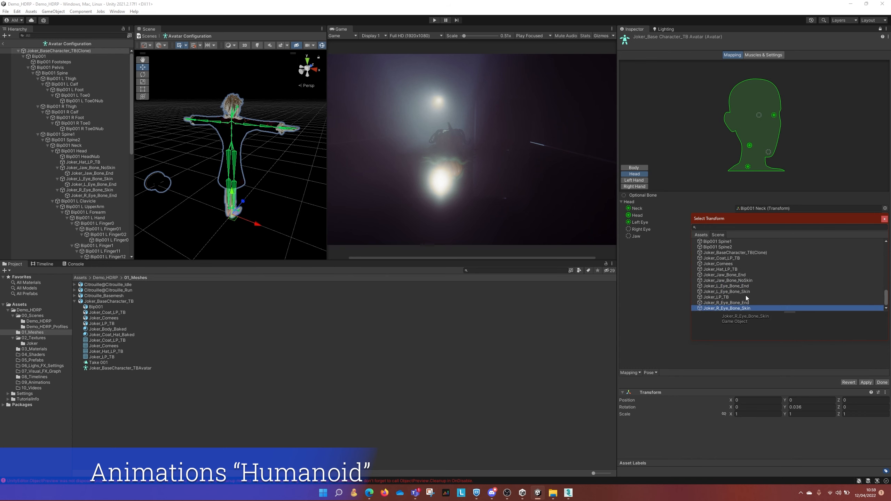
left_click(722, 291)
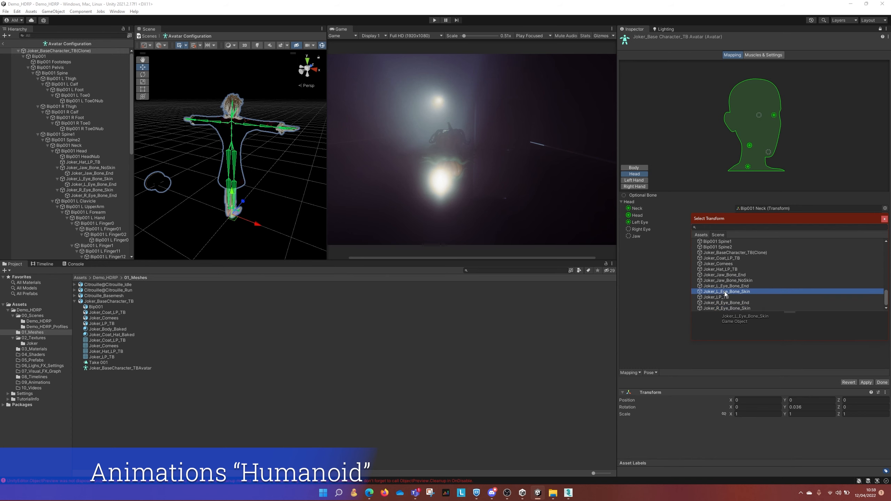
left_click_drag(757, 231, 627, 261)
left_click(606, 339)
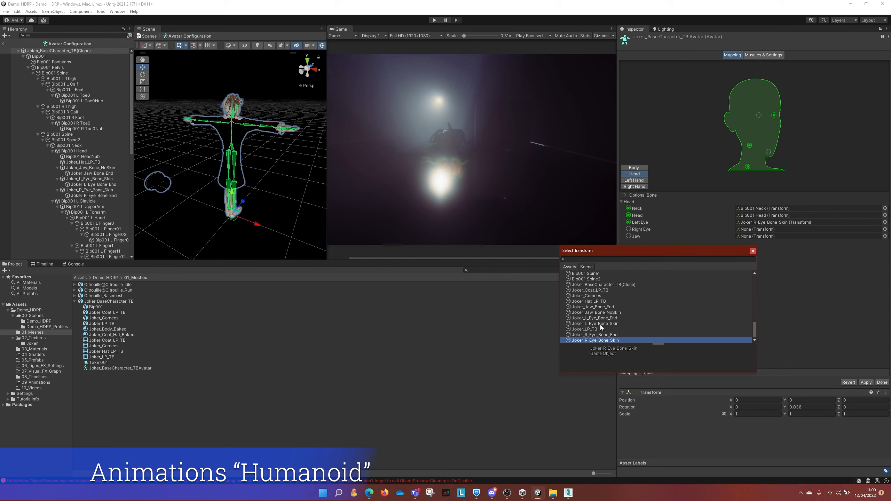
left_click(600, 324)
double_click(598, 324)
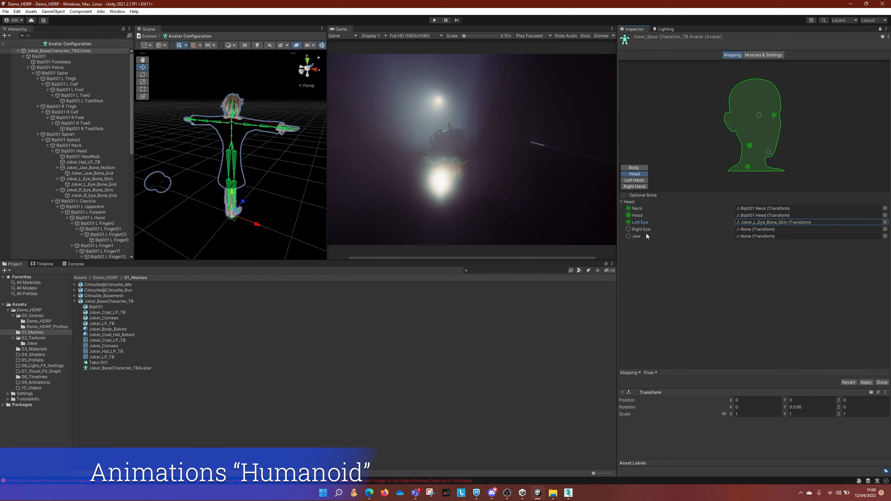
Step: Assign Joker_R_Eye_Bone_Skin as the avatar's Right Eye bone
left_click(885, 229)
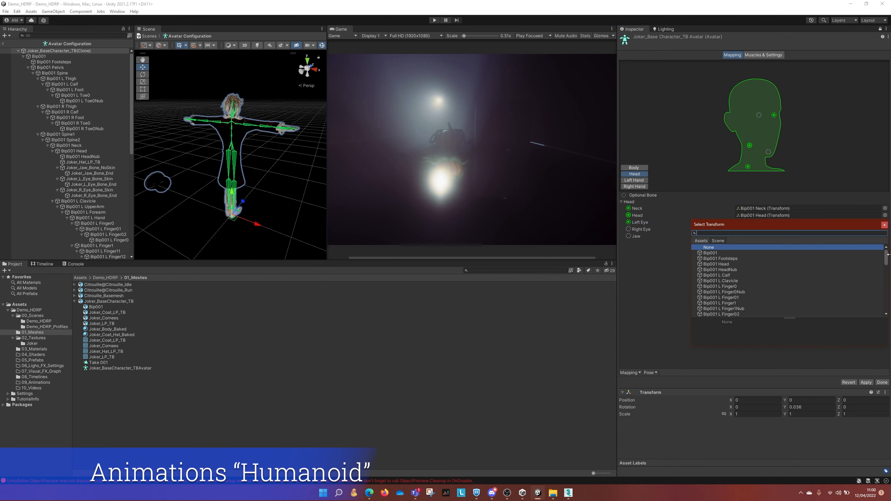
left_click_drag(886, 262, 873, 310)
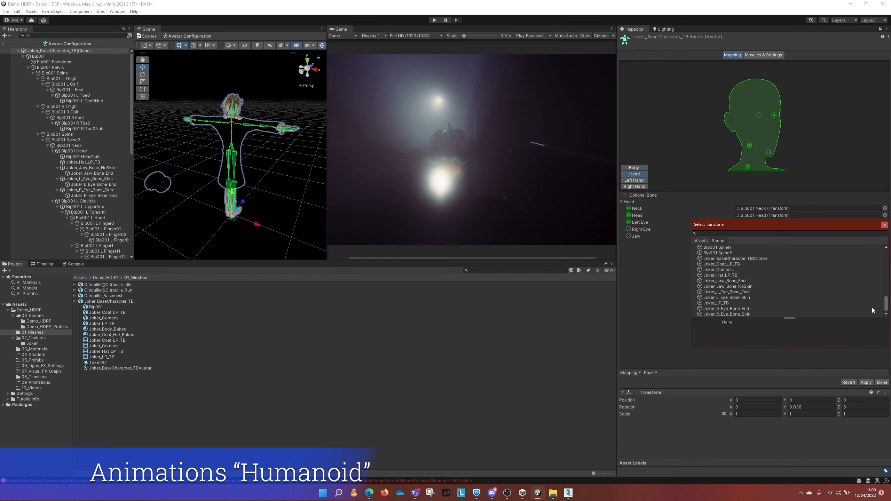
left_click(728, 314)
double_click(725, 314)
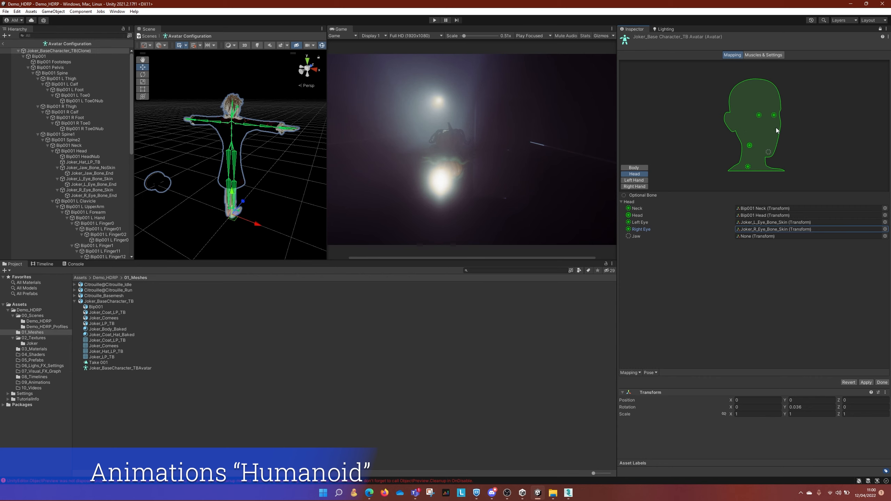
Step: Show the body bone mapping, and leave the avatar configuration with its pending changes applied
left_click(642, 168)
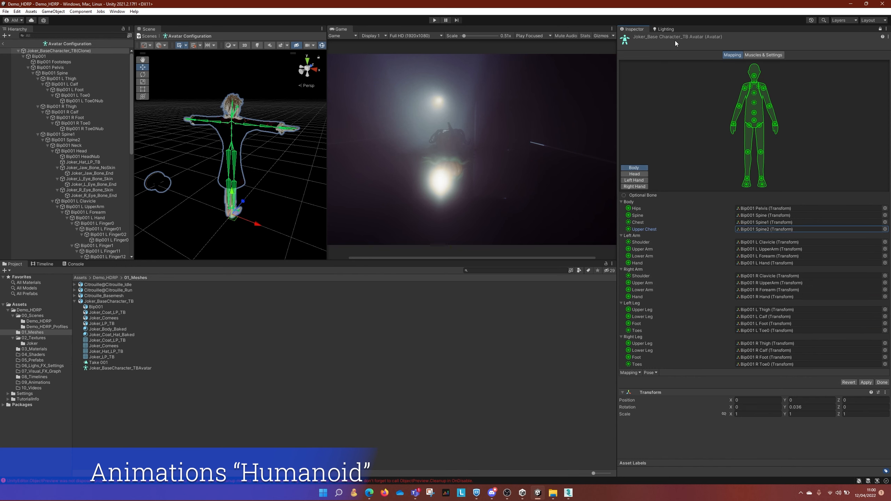
left_click(4, 44)
left_click(471, 259)
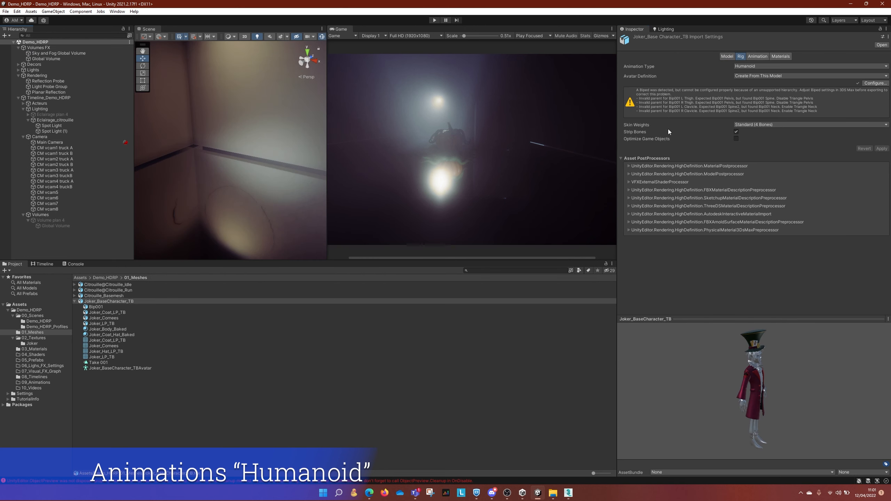
Step: Set the mask definition of the Take 001 animation clip to Create From This Model, with its Transform section expanded
left_click(754, 56)
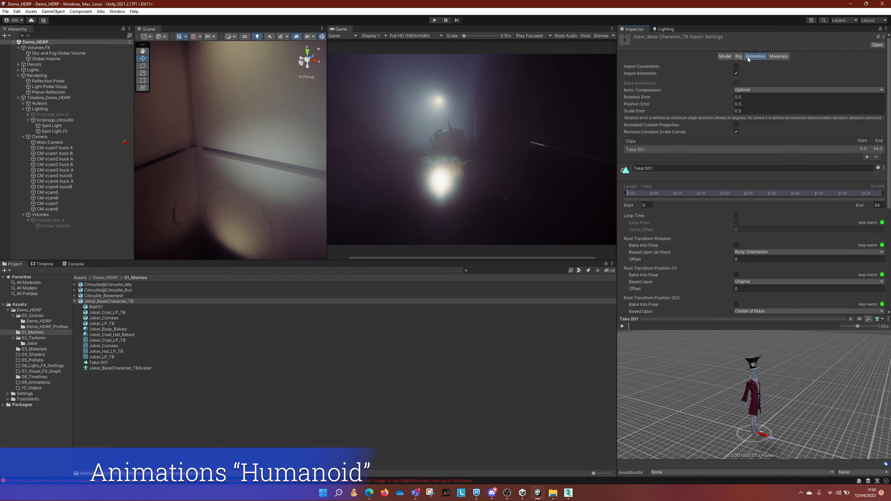
left_click(654, 168)
mouse_move(634, 327)
left_mouse_down()
mouse_move(784, 328)
mouse_move(629, 326)
left_mouse_up()
scroll(701, 233, "down", 10)
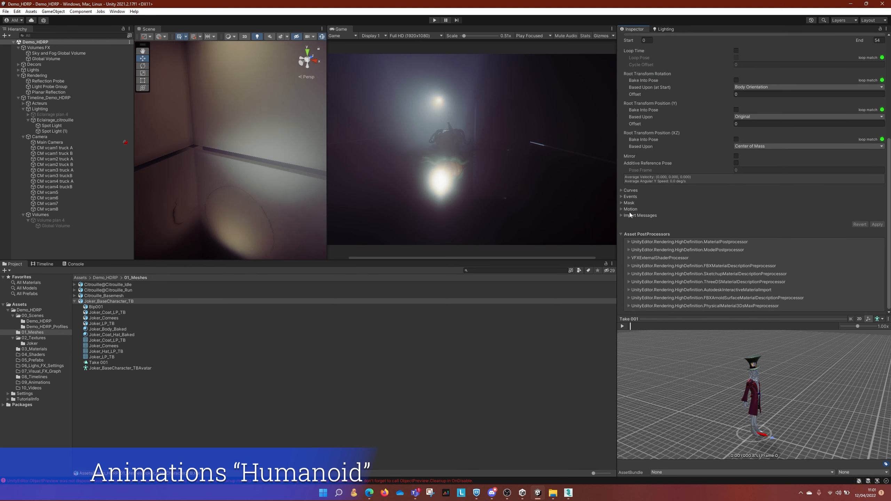
left_click(622, 202)
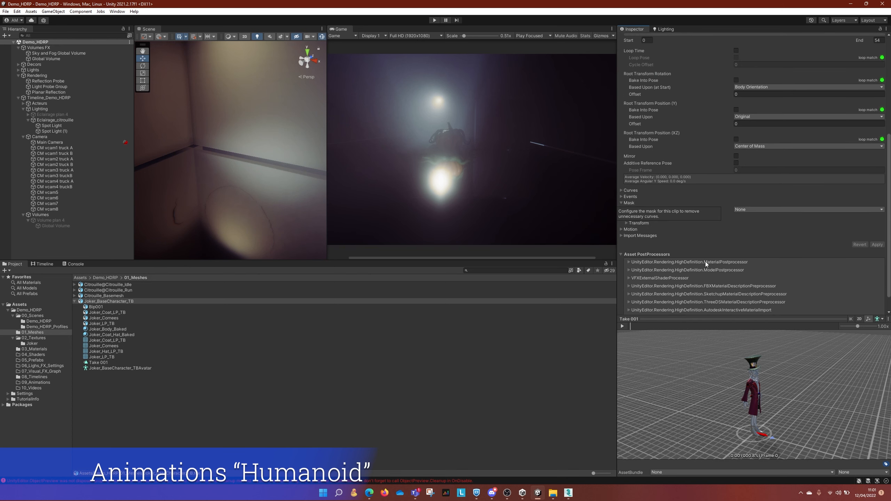
left_click(626, 223)
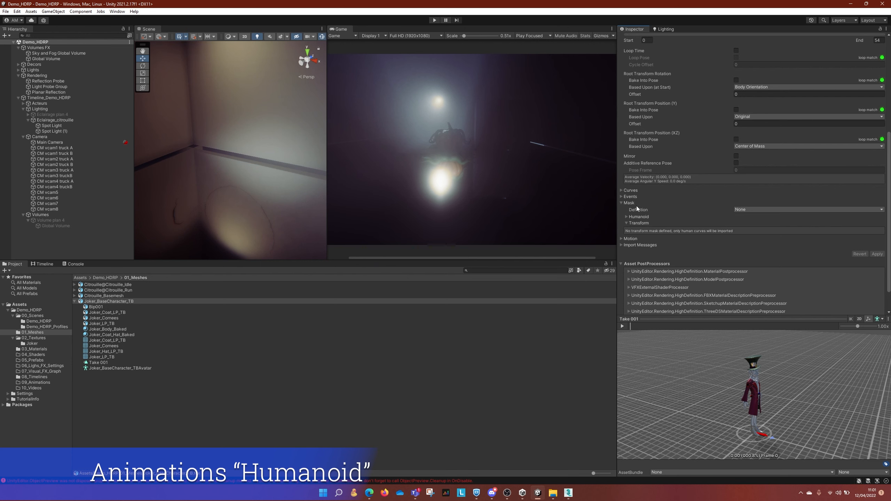
left_click(775, 209)
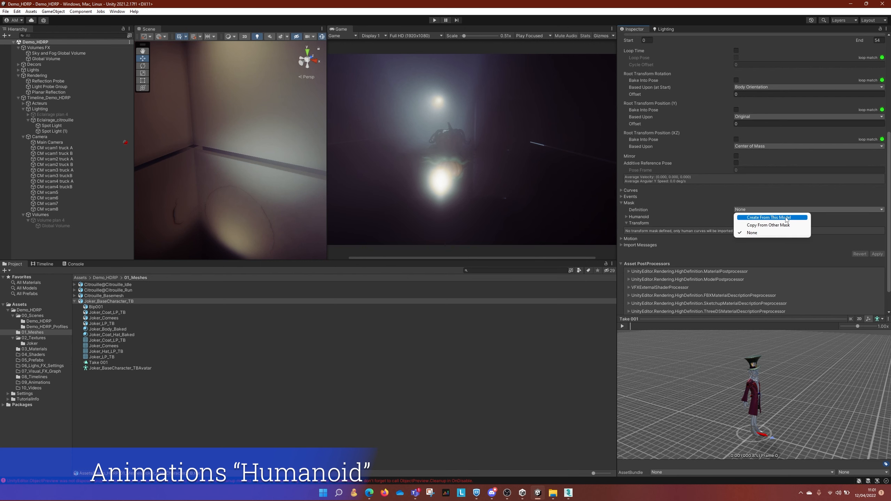
left_click(763, 218)
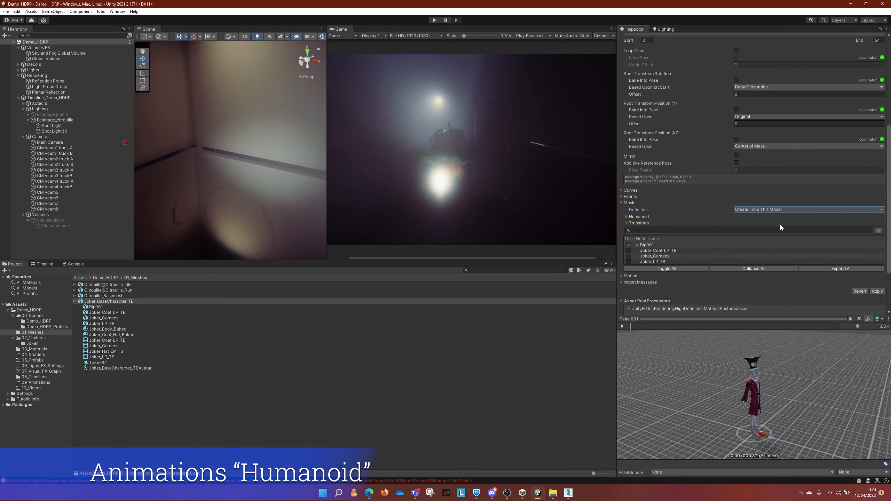
Step: Expand the mask's transform hierarchy from Bip001 through the spine, neck and head down to both eye bones' end nodes
scroll(888, 262, "down", 3)
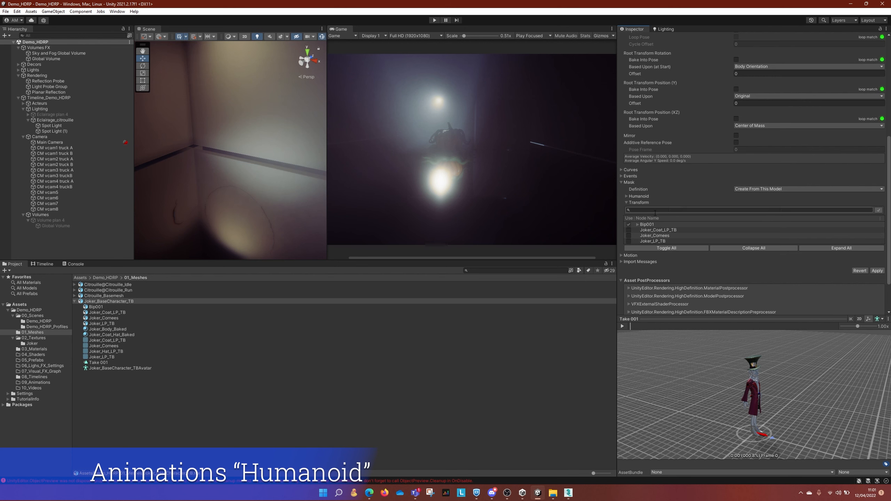
scroll(652, 226, "down", 1)
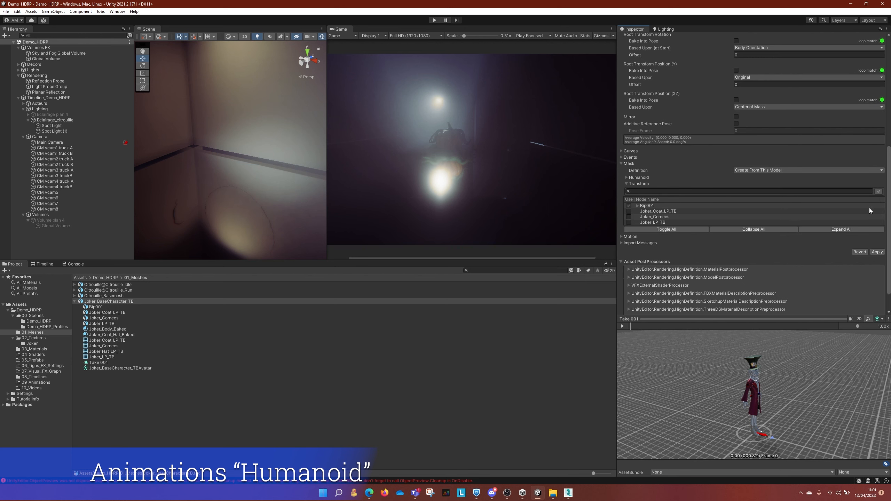
left_click(637, 206)
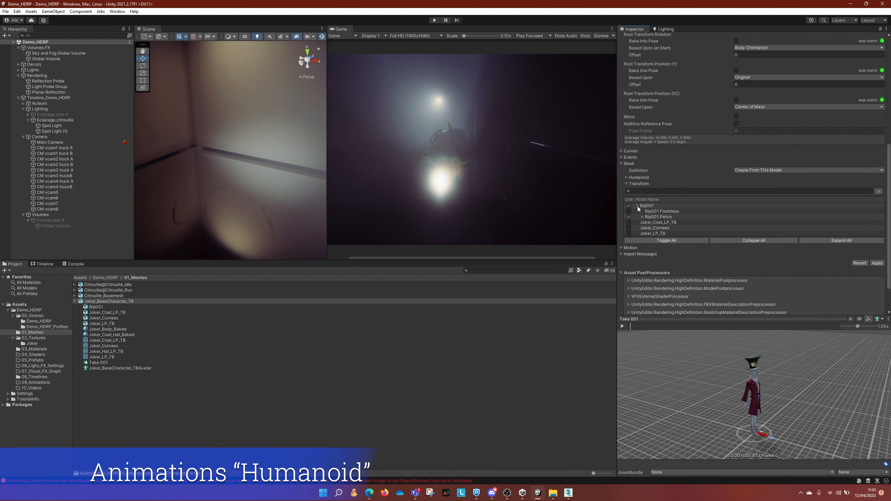
left_click(642, 217)
left_click(647, 223)
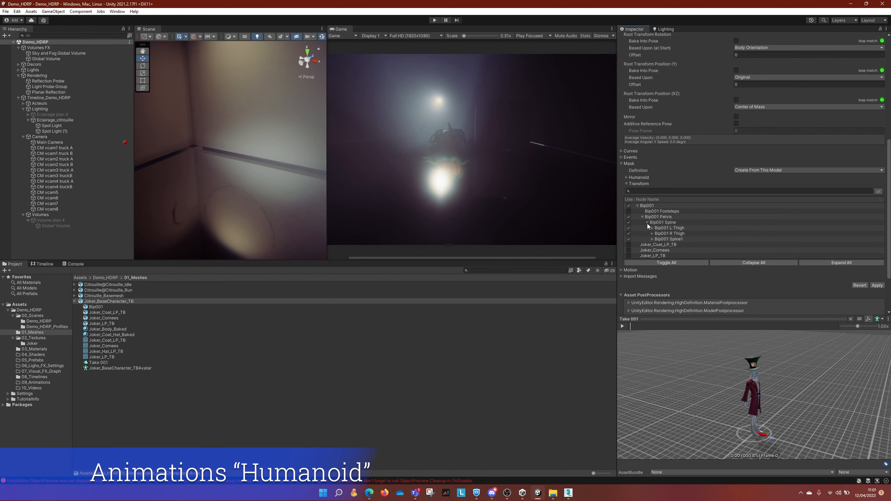
left_click(652, 239)
scroll(653, 239, "down", 1)
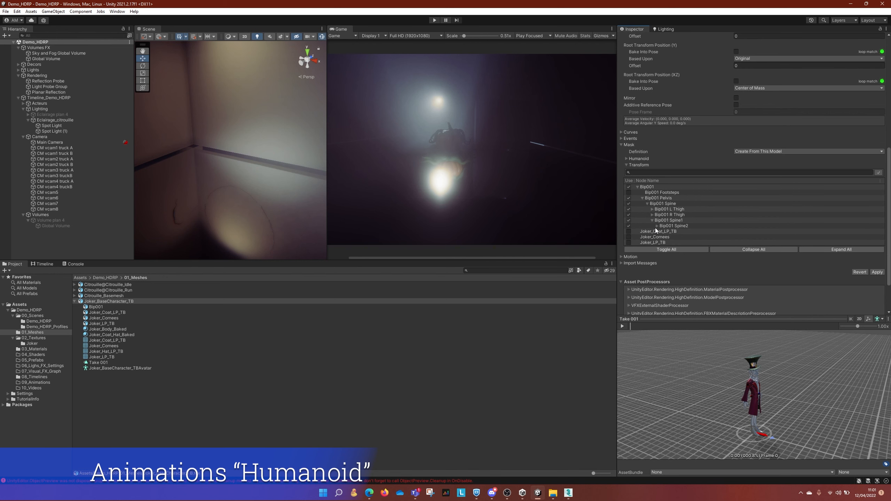
left_click(656, 226)
left_click(662, 233)
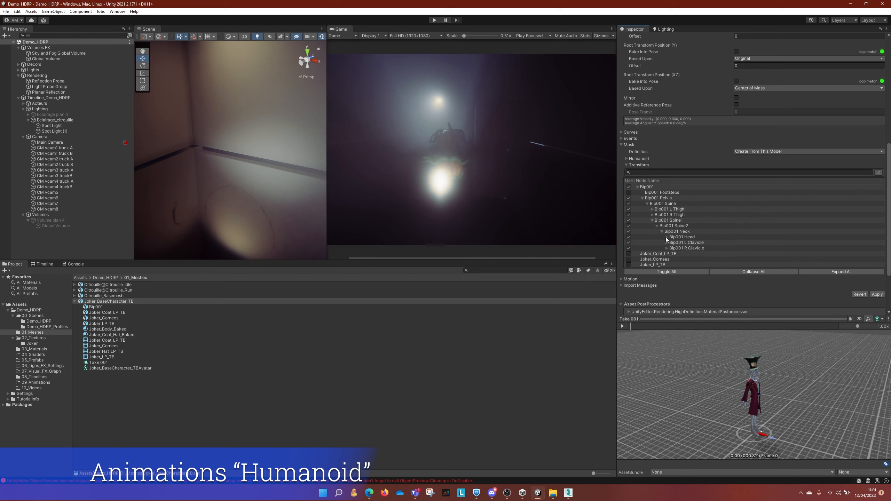
left_click(666, 237)
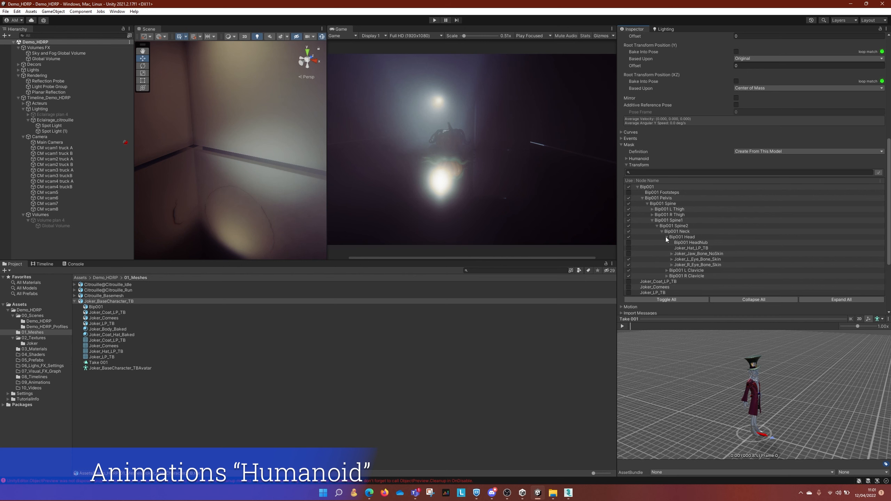
left_click(672, 259)
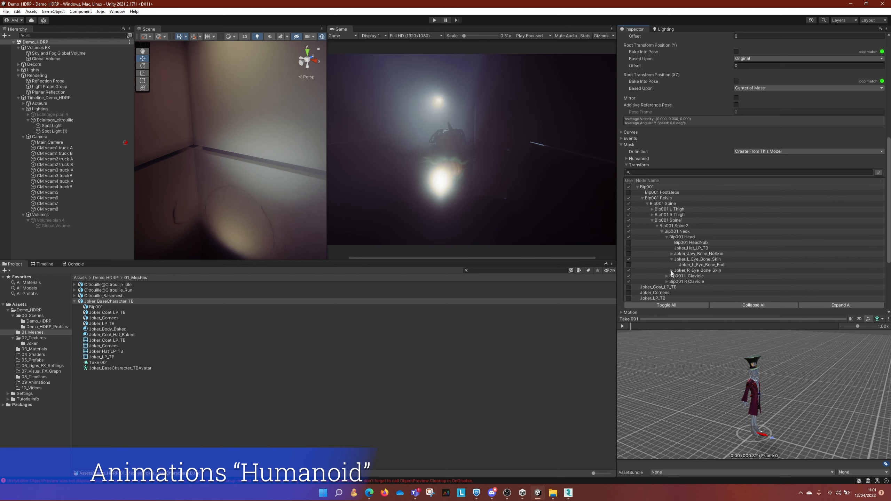
left_click(671, 270)
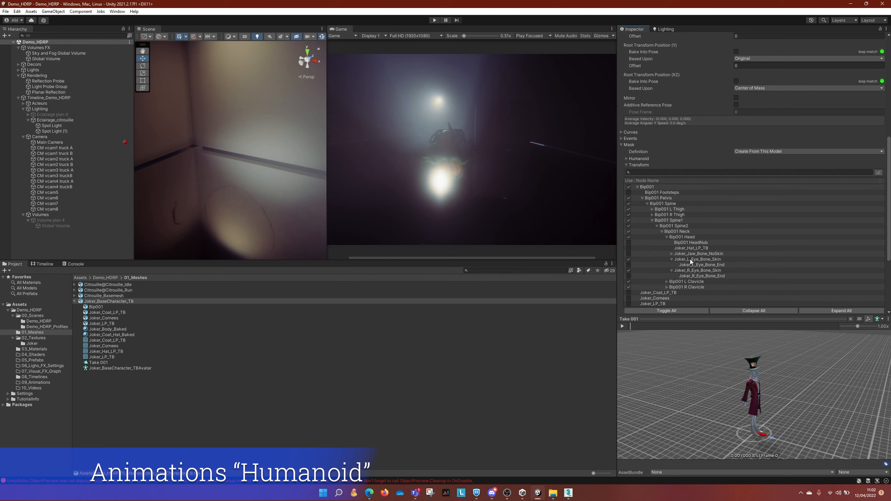
Step: Highlight Joker_L_Eye_Bone_Skin in the mask's transform hierarchy and review the end of the animation settings
left_click(690, 259)
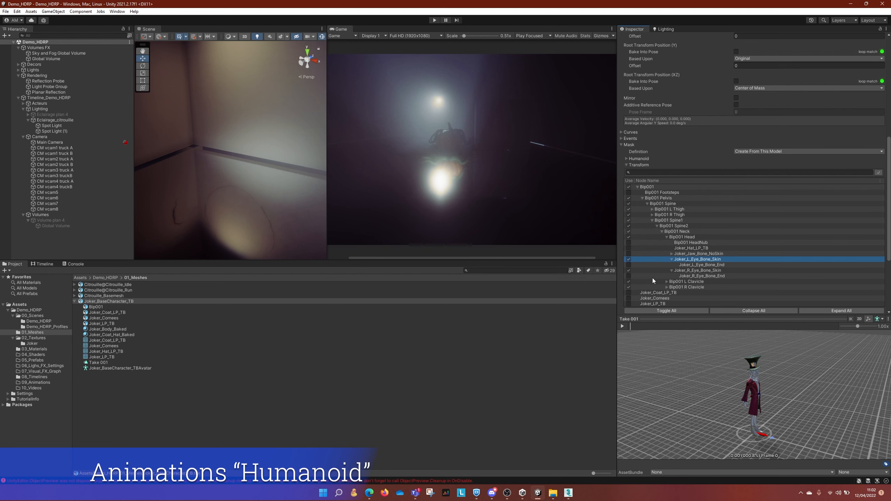
scroll(882, 228, "down", 4)
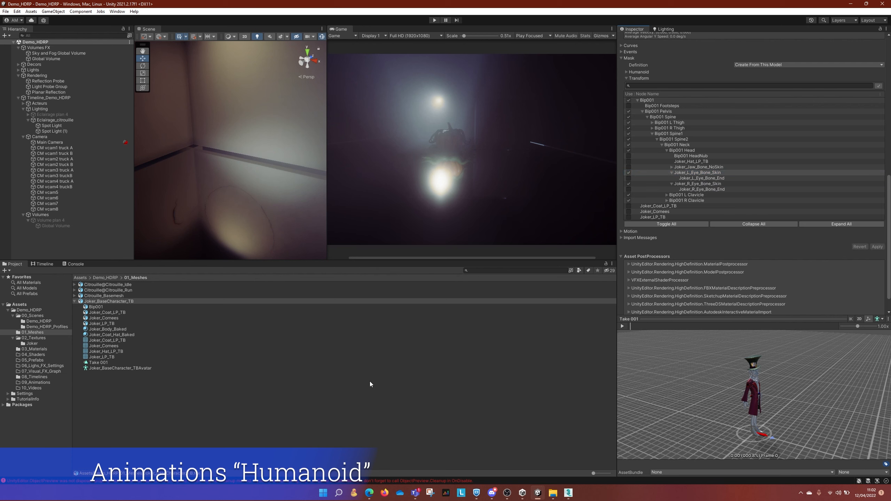
Step: Collapse Timeline_Demo_HDRP in the hierarchy and place the Joker_BaseCharacter_TB model in the scene at about X 1.08, Y 5.38, Z 2.05
left_click(19, 98)
left_click(22, 98)
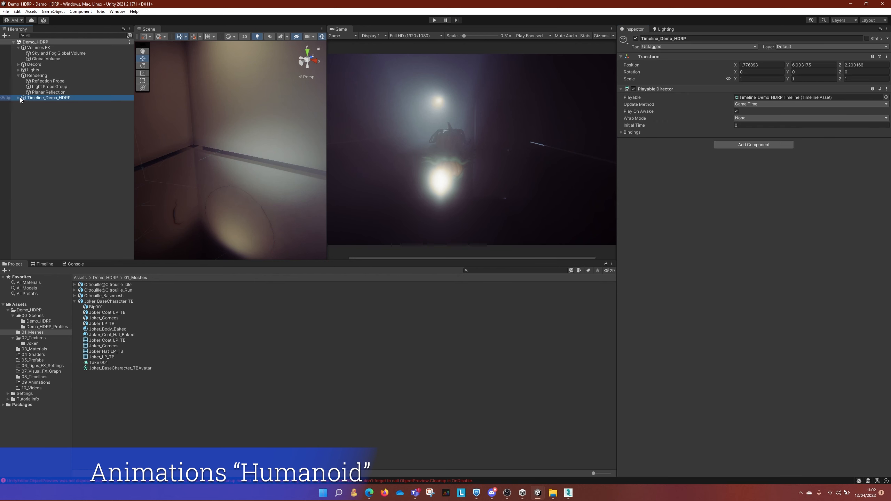
left_click_drag(100, 304, 226, 203)
scroll(231, 192, "down", 10)
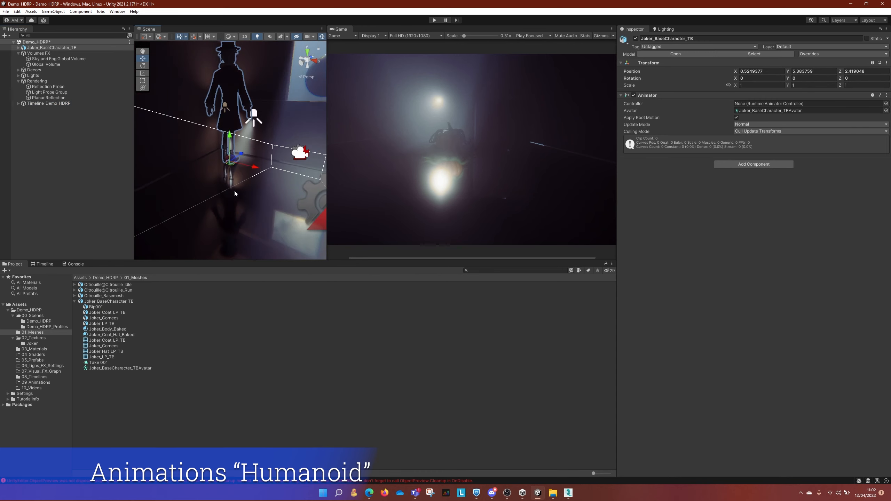
left_click_drag(226, 202, 238, 168, "alt")
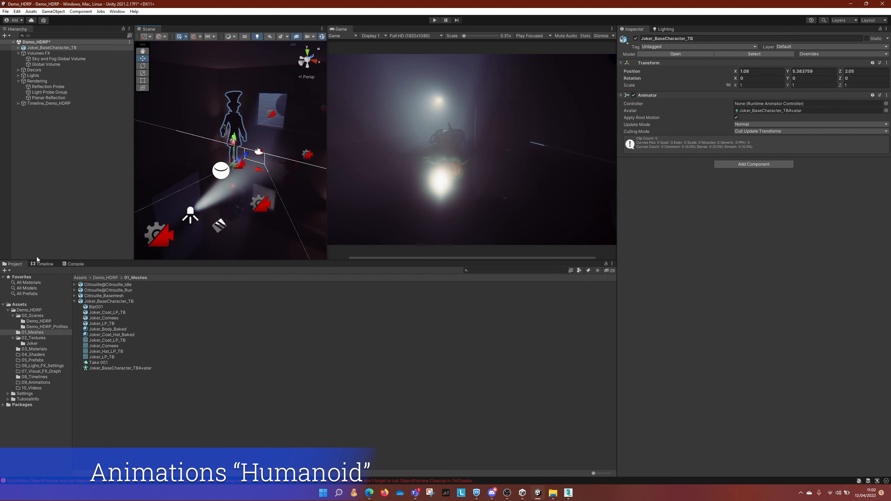
Step: Show the Timeline_Demo_HDRP timeline and scrub its playhead to 41.9
left_click(42, 263)
left_click_drag(314, 278, 371, 276)
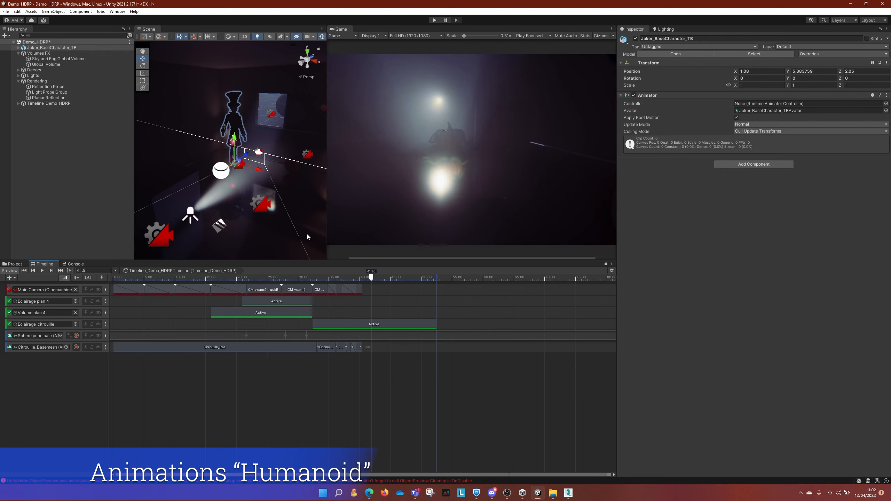
Step: Move the Joker to about X 3.96, Z -0.05 and rotate it to about -112.6° around the Y axis
left_click_drag(169, 193, 254, 170, "alt")
left_click_drag(197, 167, 320, 212)
middle_click_drag(320, 212, 228, 192)
left_click_drag(228, 192, 363, 224)
key("e")
left_click_drag(250, 206, 313, 158, "alt")
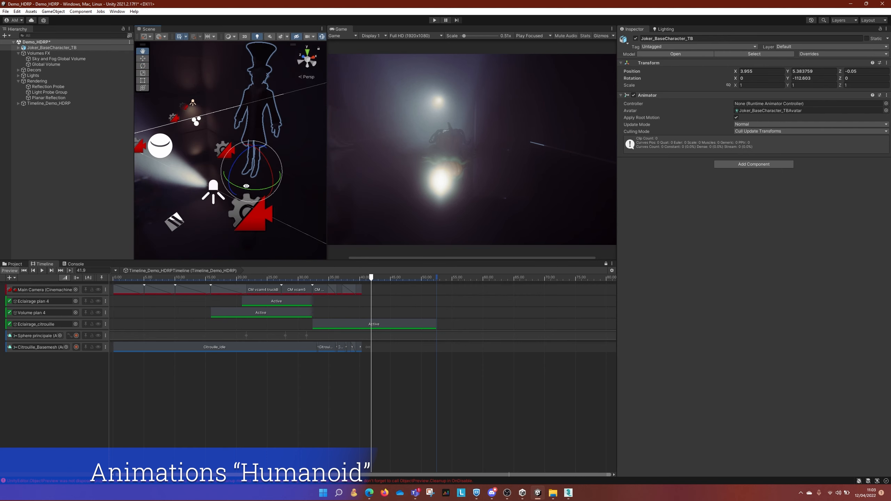
middle_click_drag(302, 136, 270, 164)
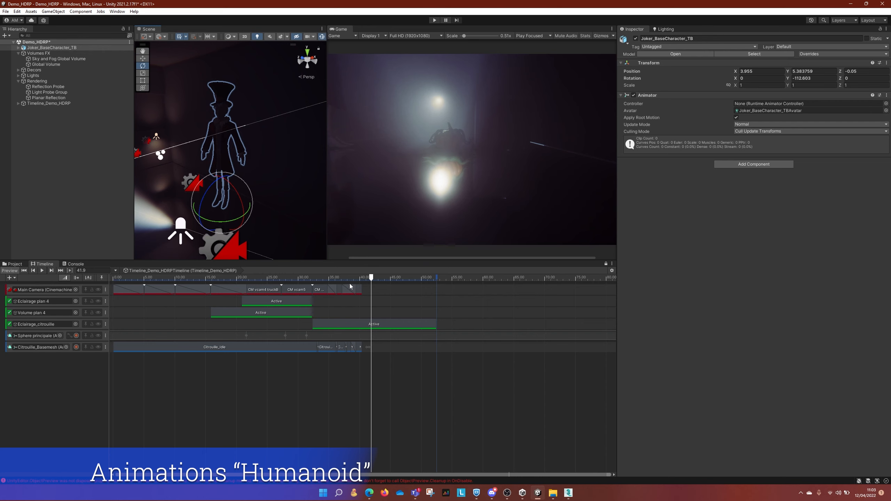
Step: Show the 01_Meshes project folder and collapse the contents of Joker_BaseCharacter_TB
left_click(13, 264)
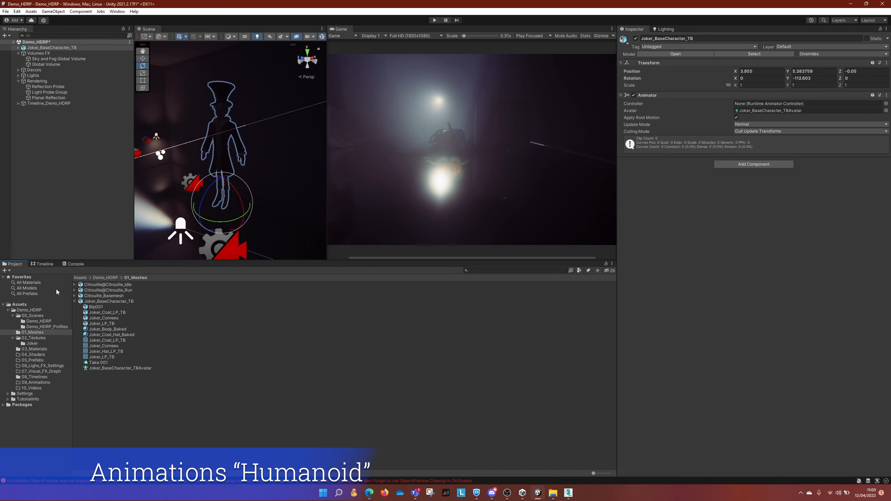
left_click(75, 301)
right_click(104, 332)
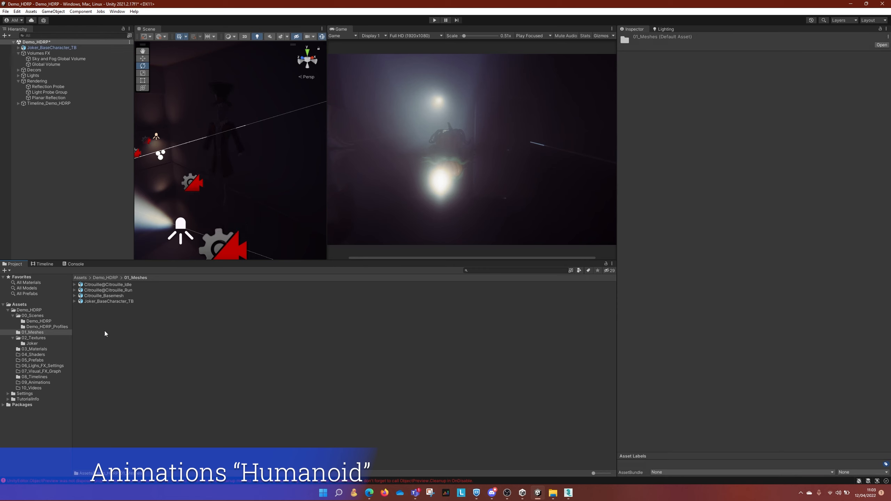
left_click(262, 400)
Step: Import the Joker animation FBX files Clap_Sarcastique, Idle_Hero_Opening_Door_Loop and Rire from the file explorer into 01_Meshes
left_click(550, 495)
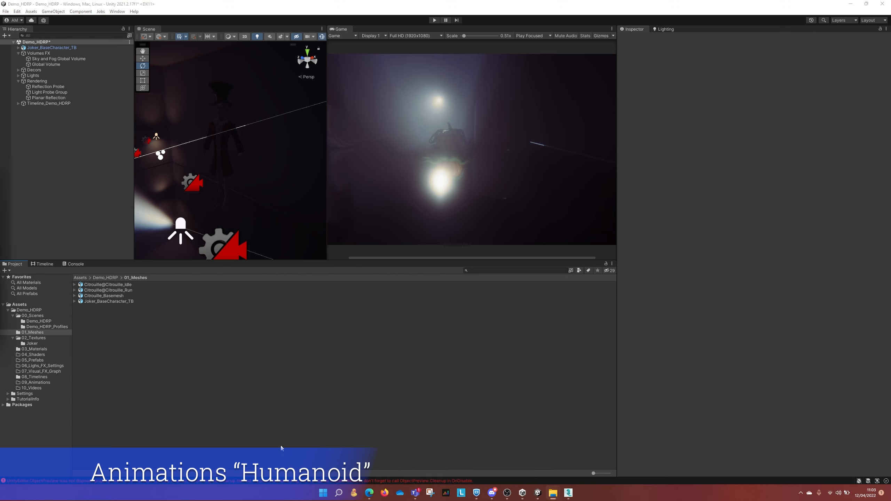
mouse_move(558, 494)
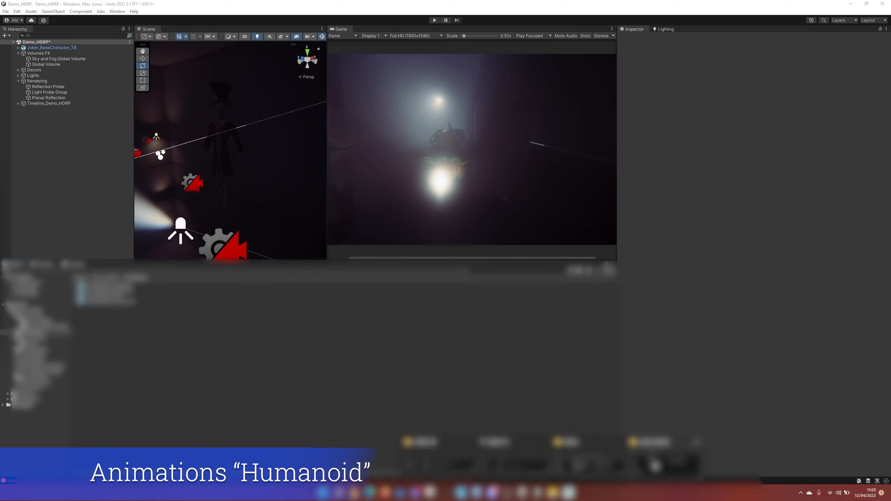
left_click(654, 465)
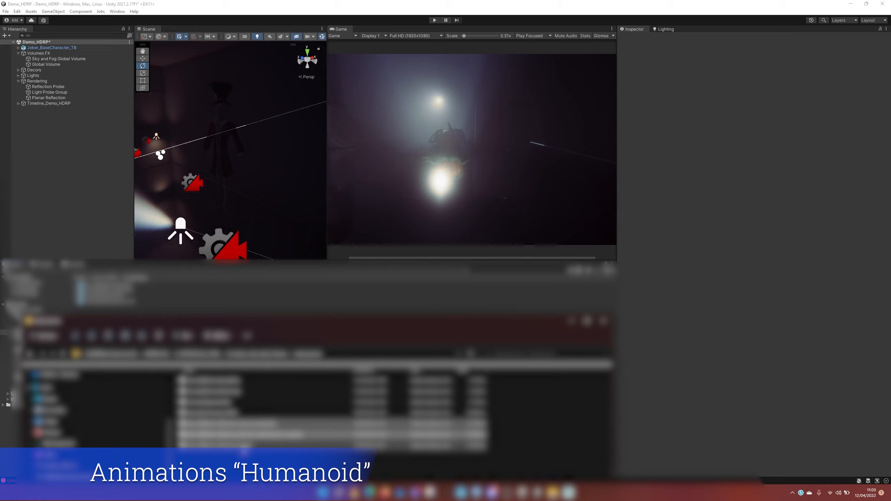
left_click_drag(283, 326, 257, 361)
left_click_drag(260, 479, 358, 340)
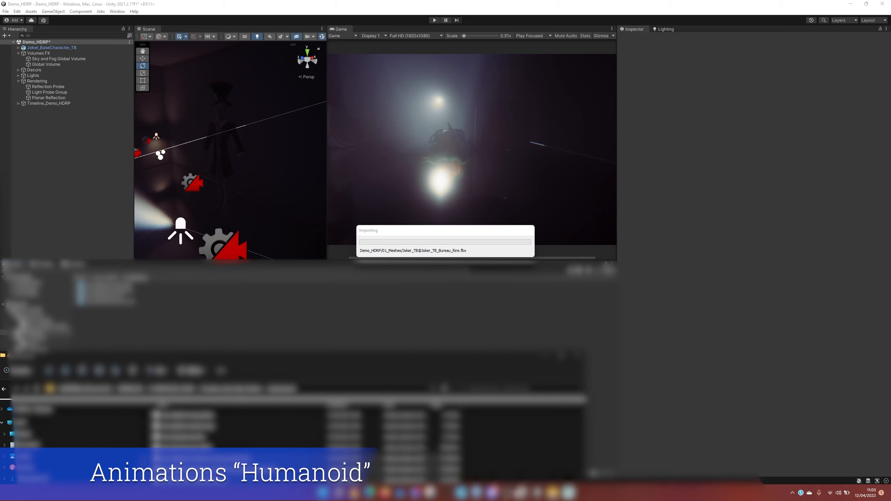
left_click(512, 493)
left_click(853, 354)
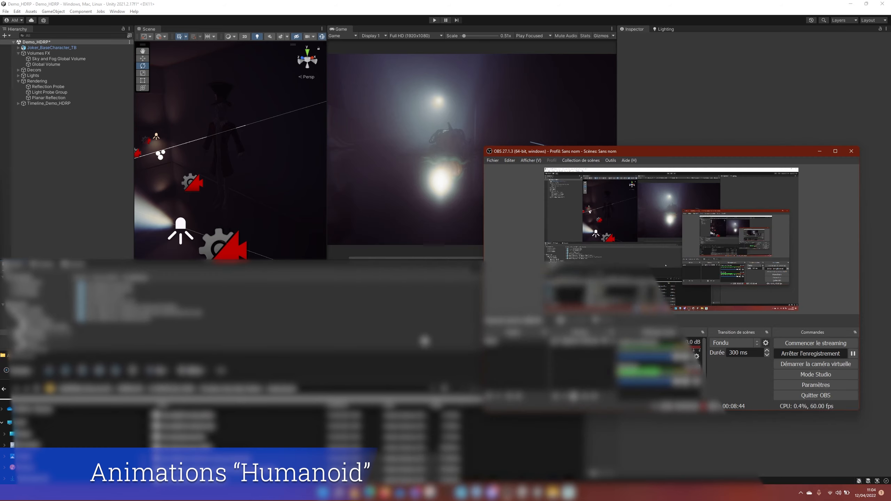
left_click(267, 338)
Step: Set the rig of Joker_TB_Bureau_Clap_Sarcastique to the Humanoid animation type with avatar definition Copy From Other Avatar
left_click(151, 307)
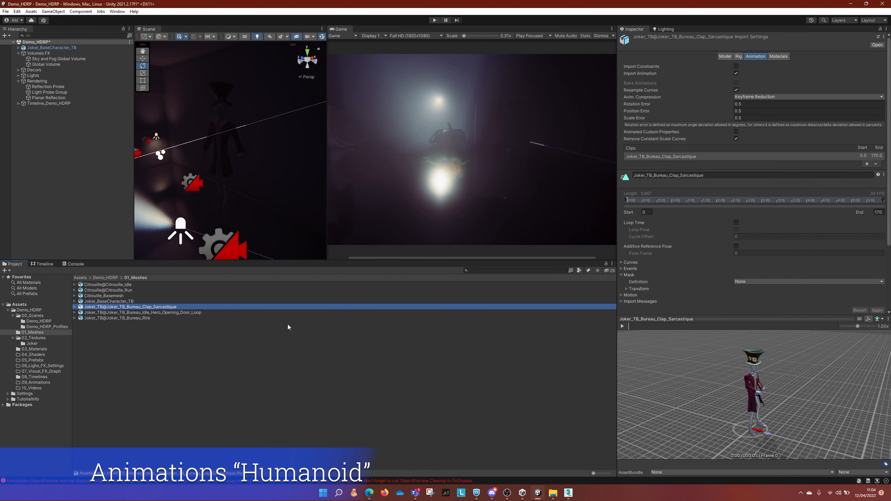
left_click_drag(723, 409, 709, 402)
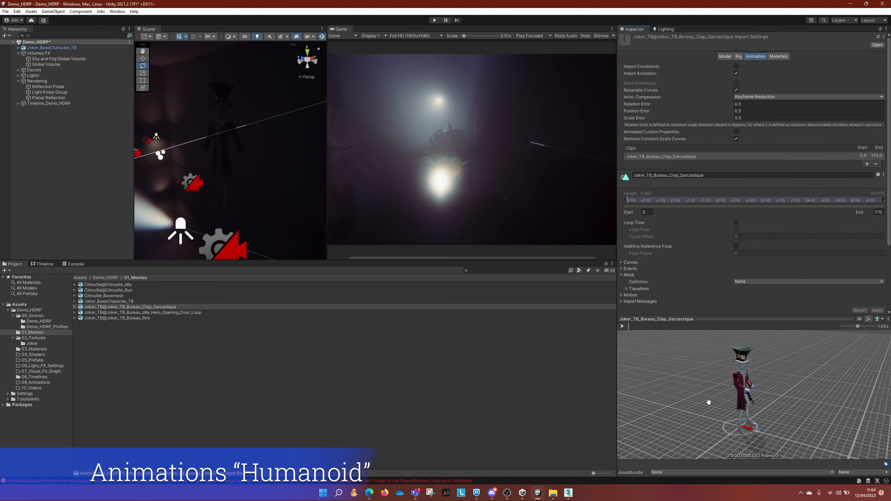
left_click(739, 60)
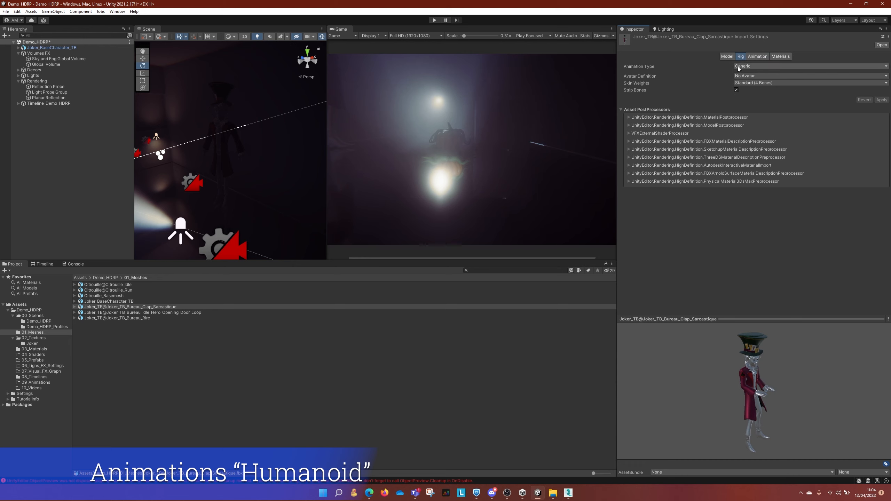
left_click(739, 66)
left_click(749, 96)
left_click(750, 76)
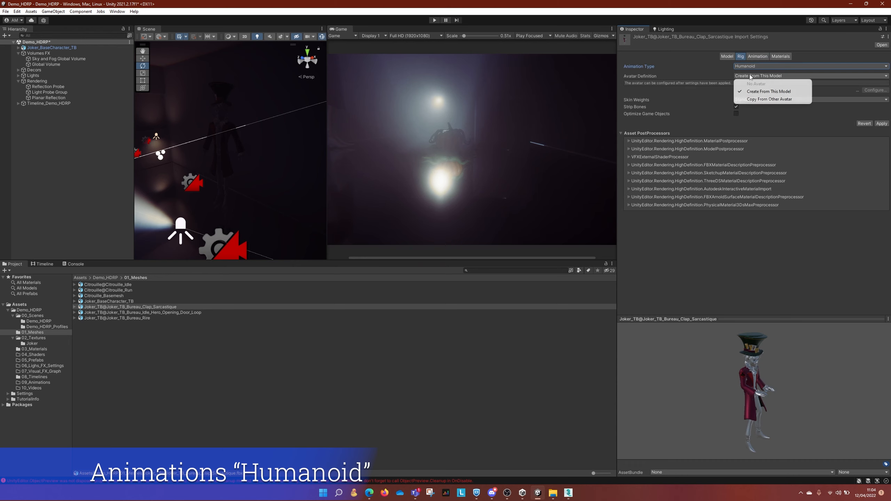
left_click(753, 99)
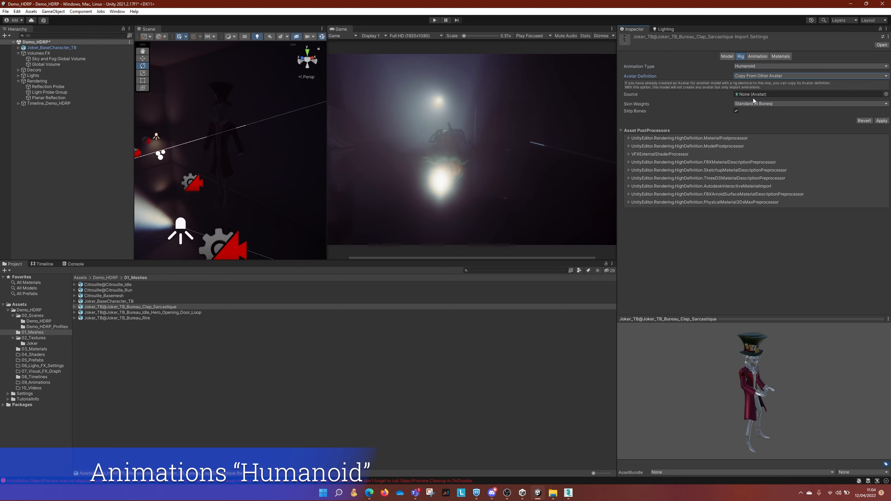
Step: Assign Joker_BaseCharacter_TBAvatar as the clap animation's source avatar and apply the rig settings
left_click(886, 95)
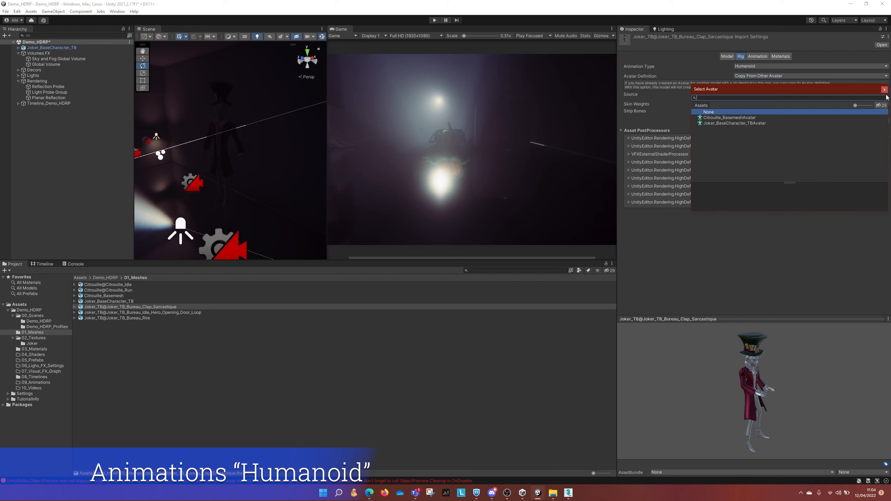
double_click(725, 123)
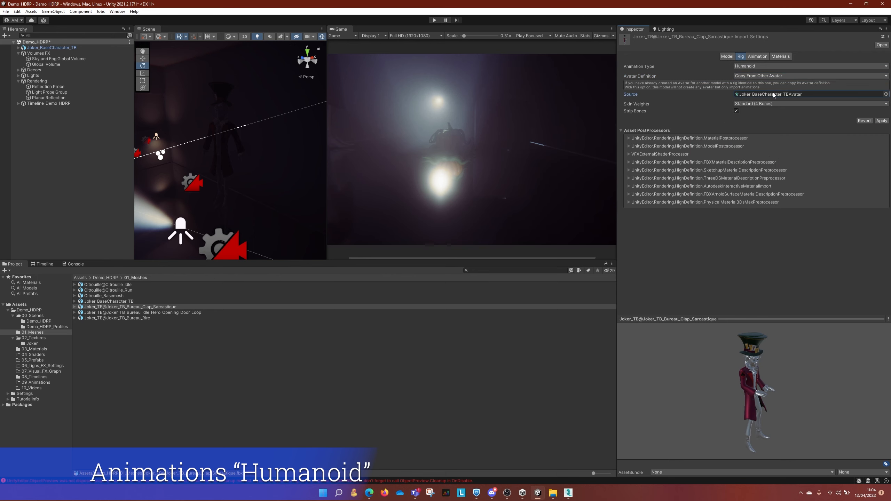
left_click(882, 121)
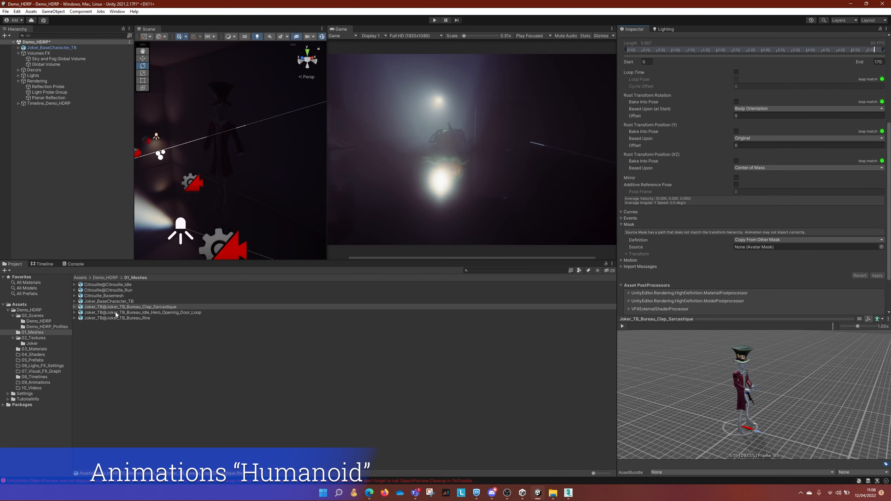
Step: Scrub the clap animation's preview and compare its rig settings with those of the Idle_Hero_Opening_Door_Loop file
left_click(116, 312)
left_click(162, 307)
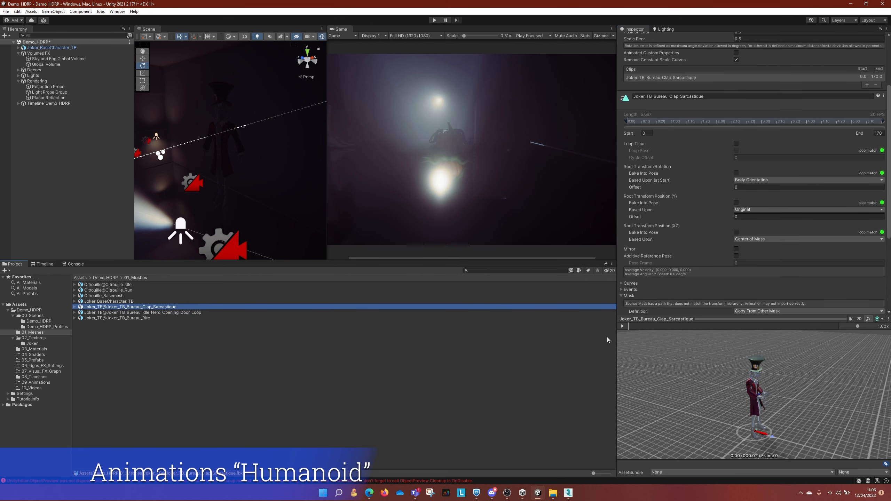
mouse_move(634, 326)
left_mouse_down()
mouse_move(665, 327)
mouse_move(646, 327)
left_mouse_up()
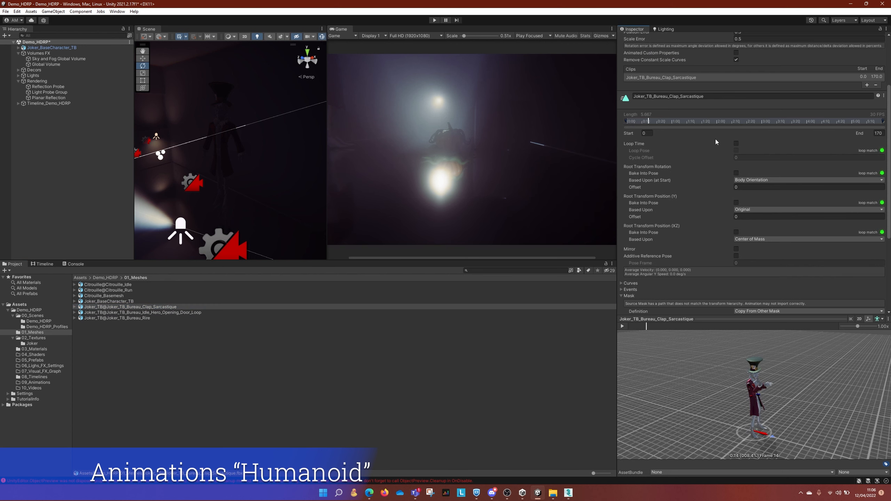
scroll(716, 141, "up", 5)
left_click(739, 57)
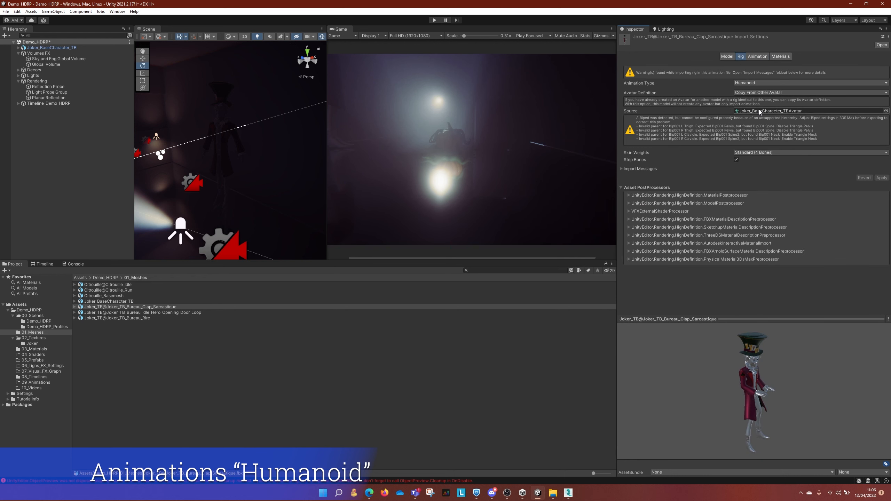
left_click(157, 311)
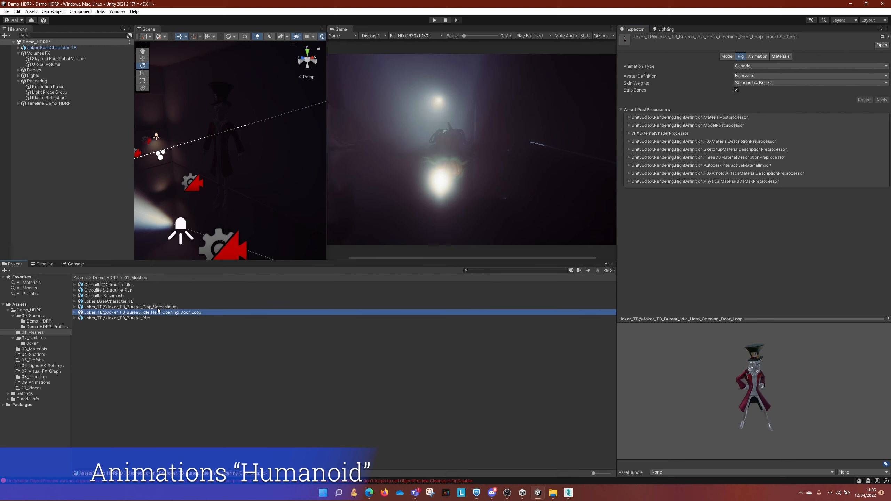
left_click(158, 306)
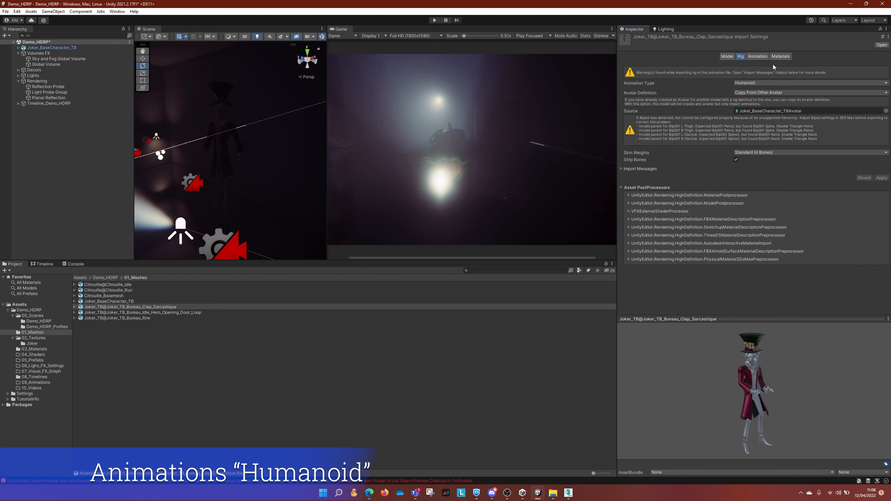
Step: Play the Joker_TB_Bureau_Clap_Sarcastique clip in the preview and examine the character's motion up close from the front
left_click(757, 56)
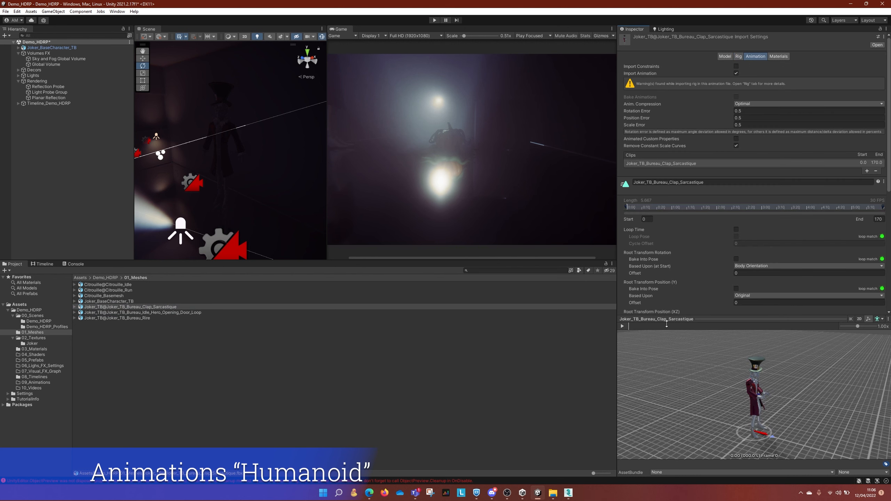
left_click(623, 326)
left_click_drag(741, 381, 719, 370, "alt")
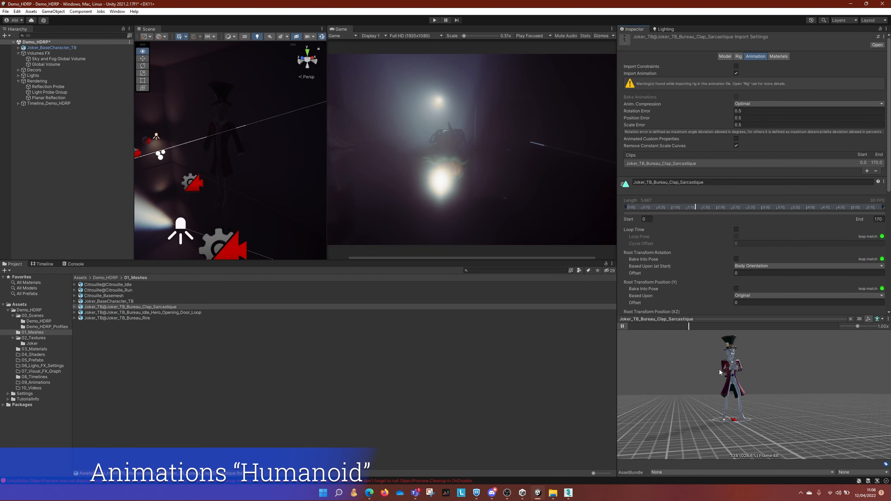
scroll(719, 373, "up", 4)
middle_click_drag(706, 373, 710, 386)
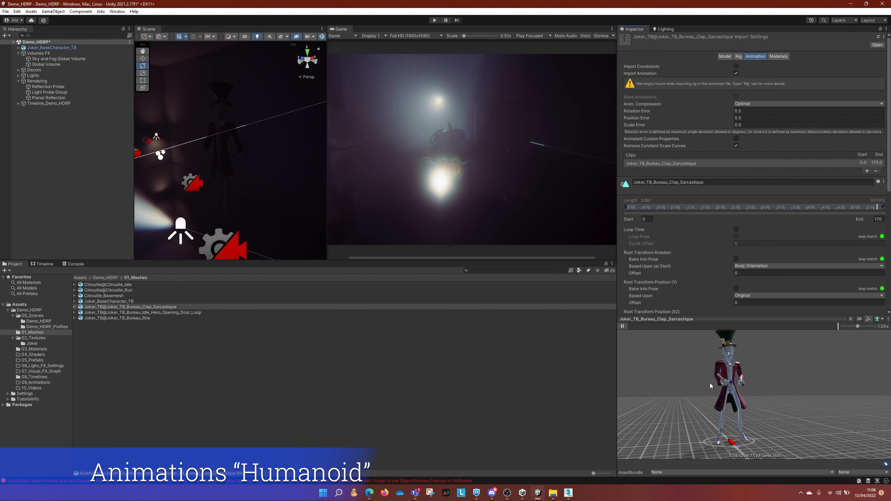
Step: Enable Loop Time for the Joker_TB_Bureau_Clap_Sarcastique clip and apply the import settings
left_click(736, 230)
scroll(842, 267, "down", 5)
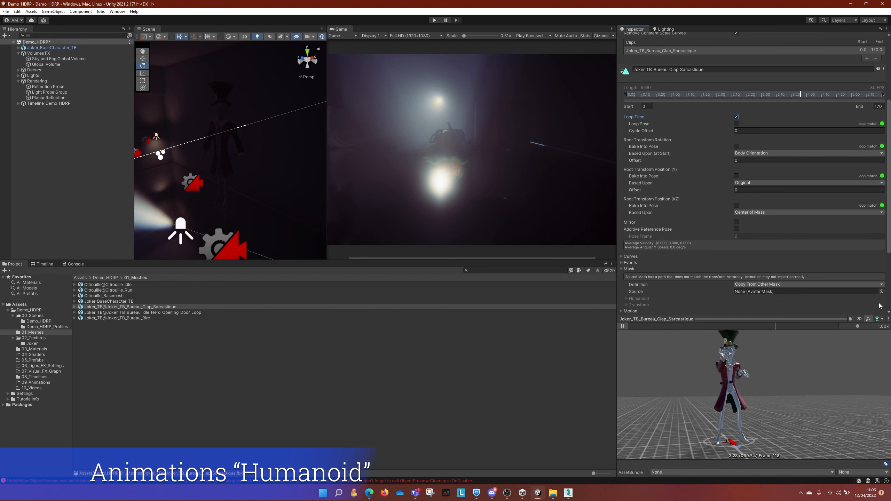
scroll(880, 306, "down", 4)
left_click(877, 233)
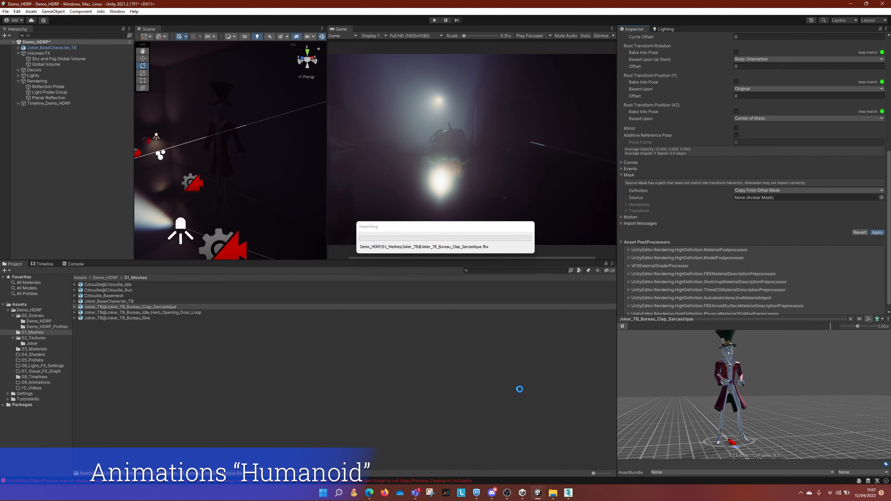
left_click(507, 493)
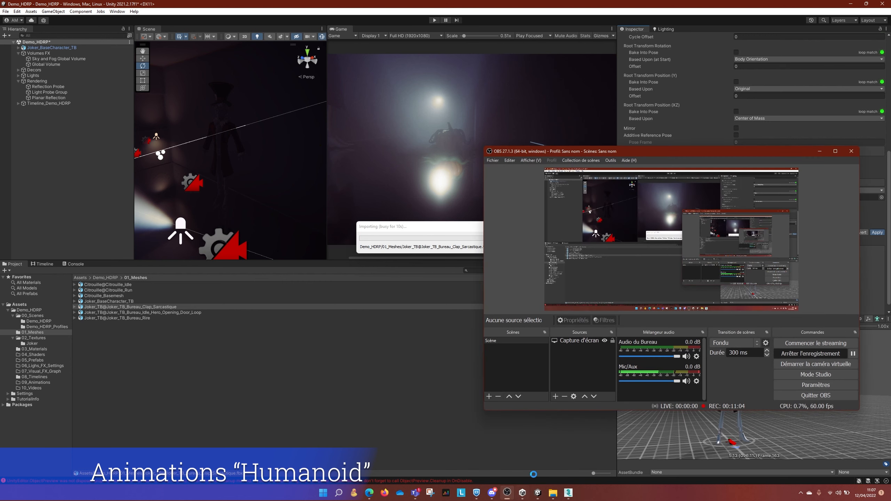
left_click(853, 353)
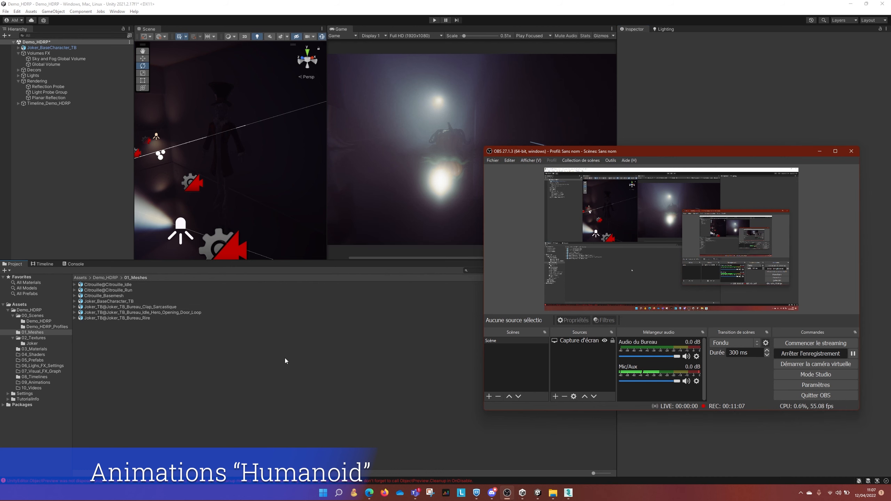
Step: Set the rig's Avatar Definition to Copy From Other Avatar for the Joker's Idle_Hero_Opening_Door_Loop and Rire animation files
left_click(284, 361)
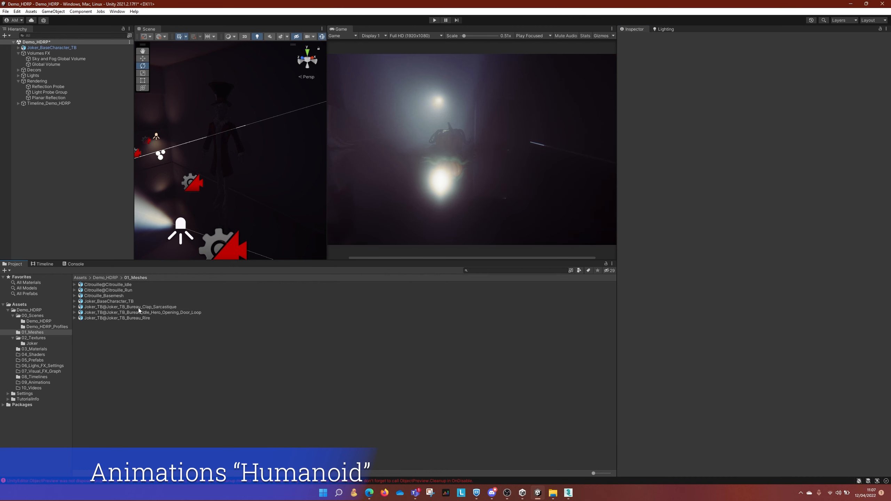
left_click(151, 312)
left_click(145, 318, "shift")
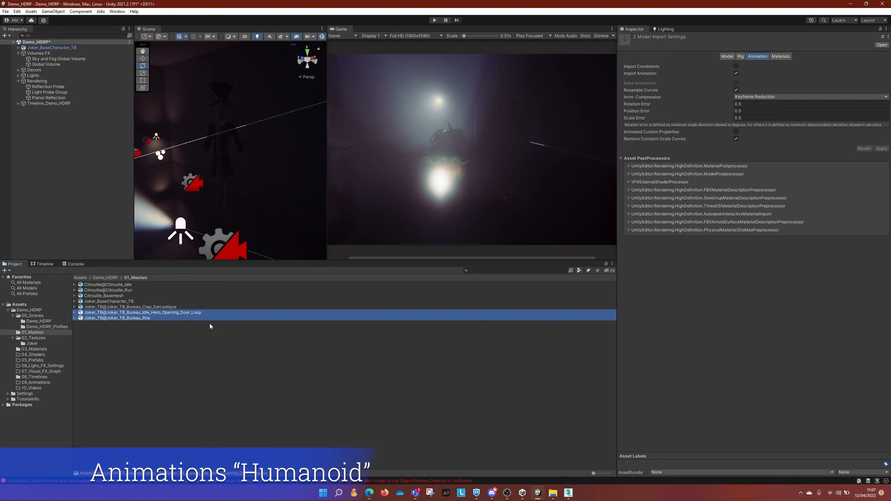
left_click(741, 56)
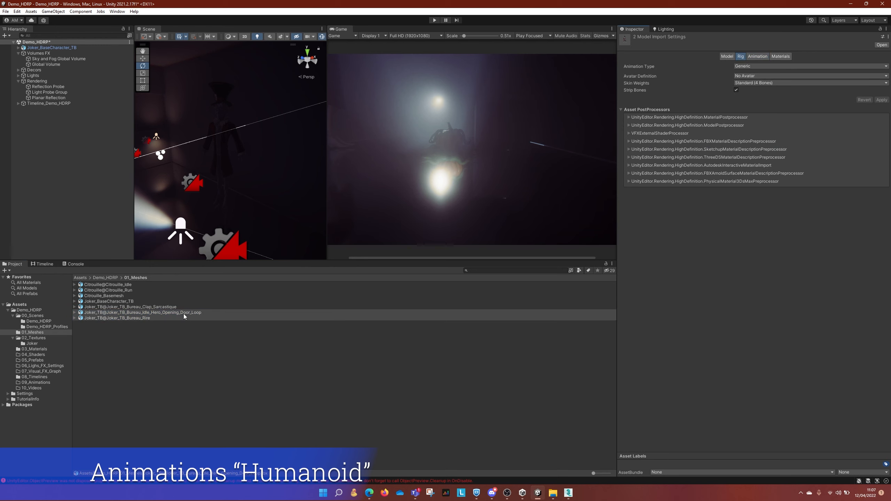
left_click(754, 77)
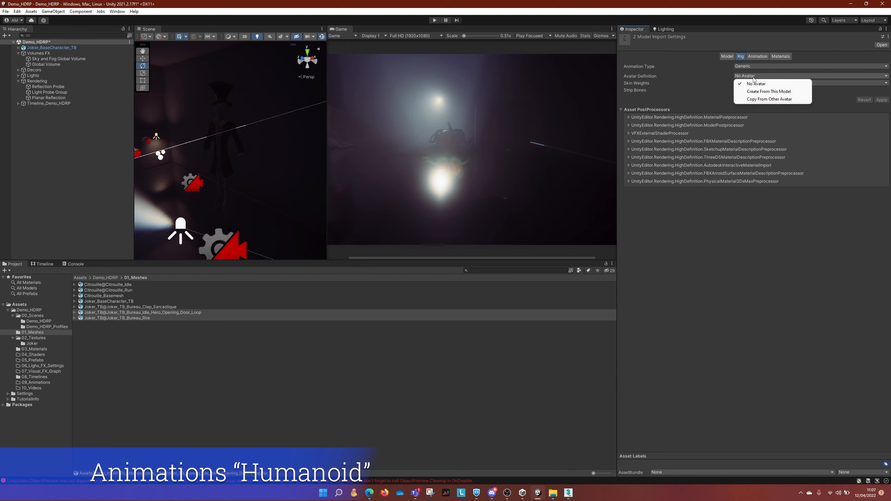
left_click(761, 99)
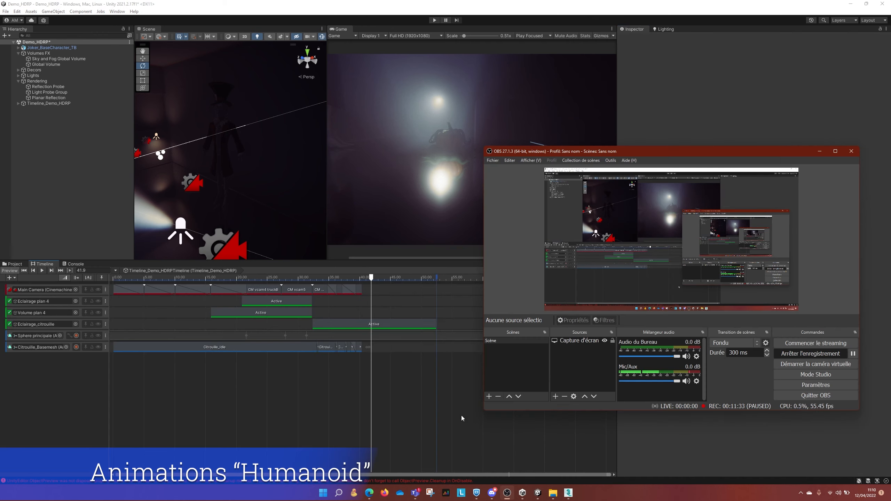
Step: Move Joker_BaseCharacter_TB into the Acteurs group of Timeline_Demo_HDRP and create an animation track for it in the timeline
left_click(306, 394)
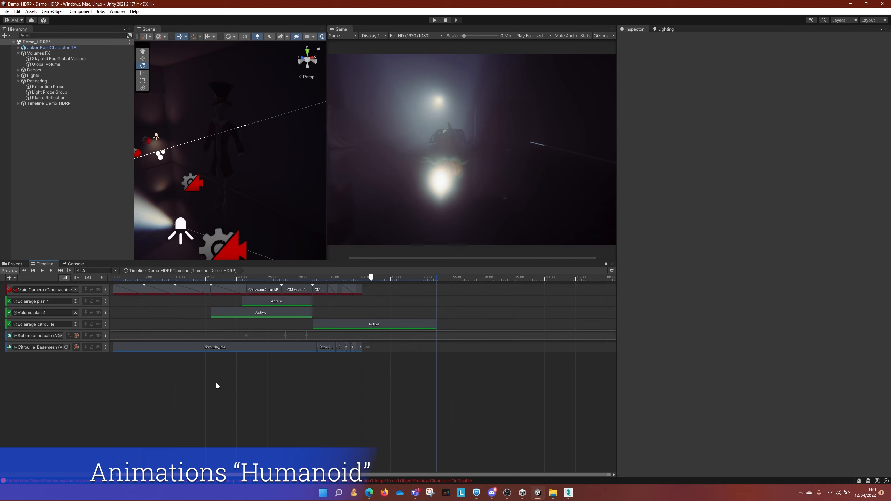
key("a")
right_click_drag(218, 154, 219, 153)
mouse_move(369, 278)
left_mouse_down()
mouse_move(305, 280)
mouse_move(361, 279)
left_mouse_up()
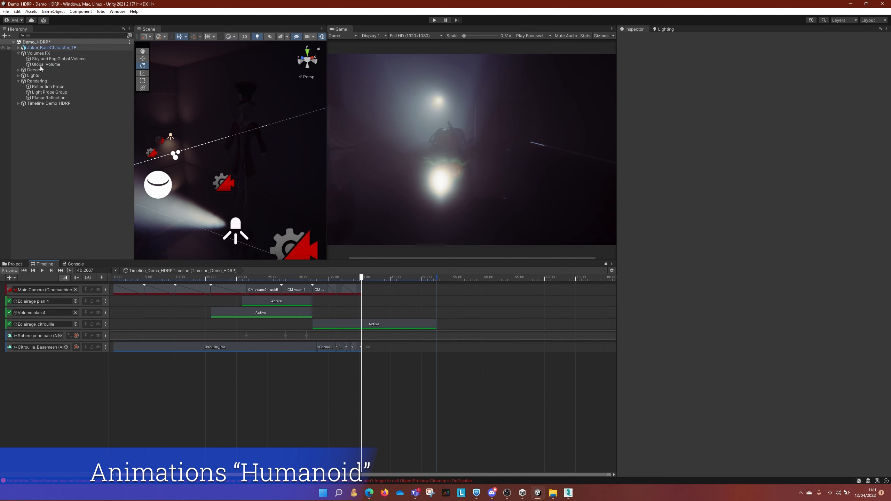
left_click_drag(41, 69, 37, 103)
left_click_drag(49, 229, 57, 357)
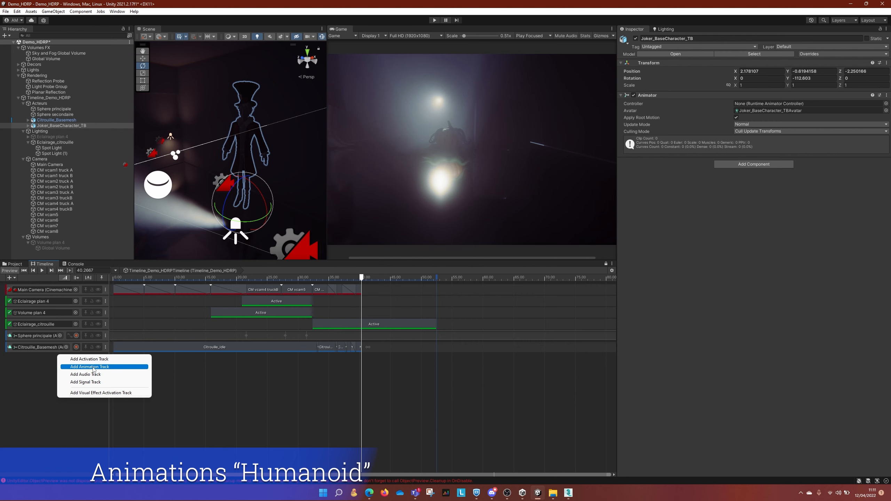
left_click(93, 367)
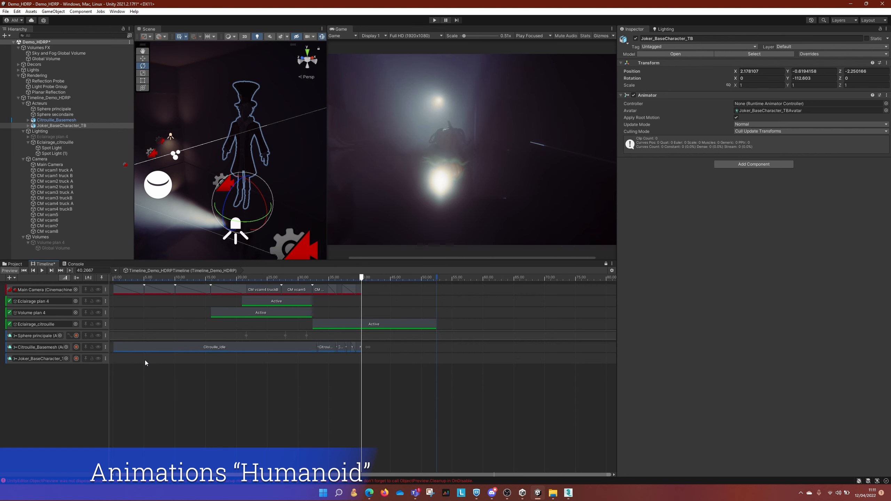
Step: Add the Joker_TB_Bureau_Idle_Hero_Opening_Door_Loop animation clip to the Joker's timeline track
right_click(213, 360)
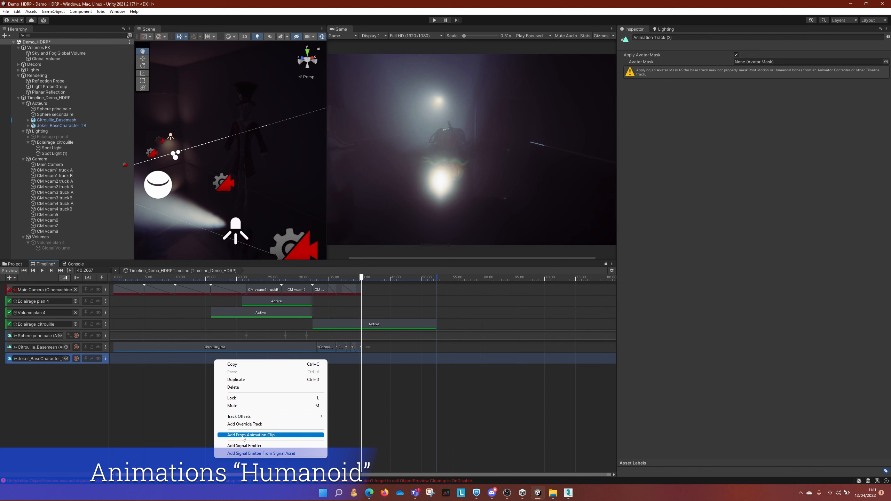
left_click(244, 435)
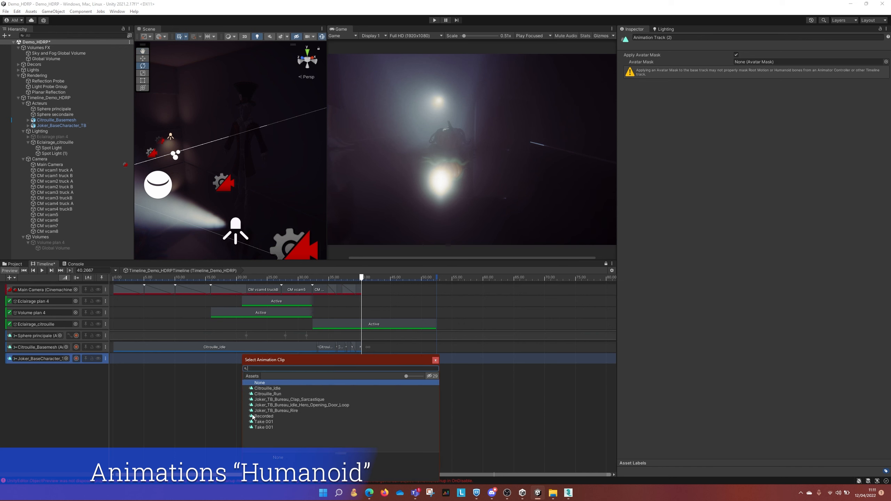
left_click(294, 406)
double_click(304, 406)
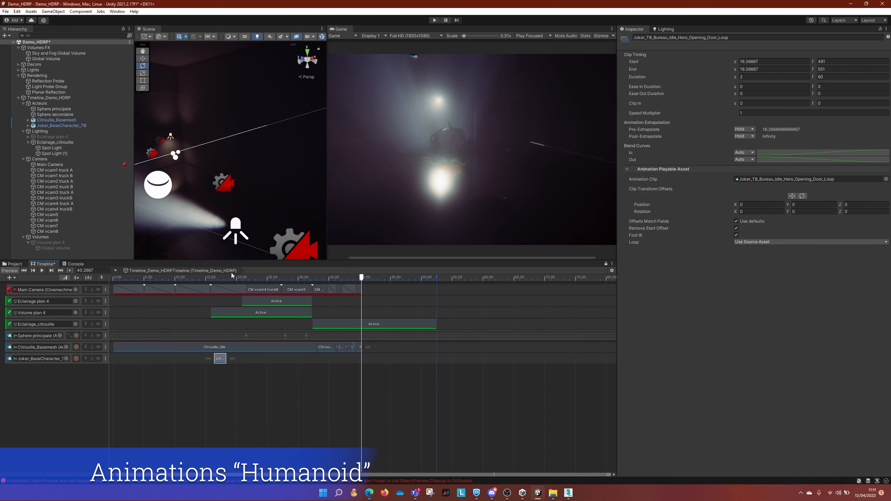
Step: Move the Joker's idle clip along its track to start at about 40.37 s, after the last camera shot begins
left_click(218, 277)
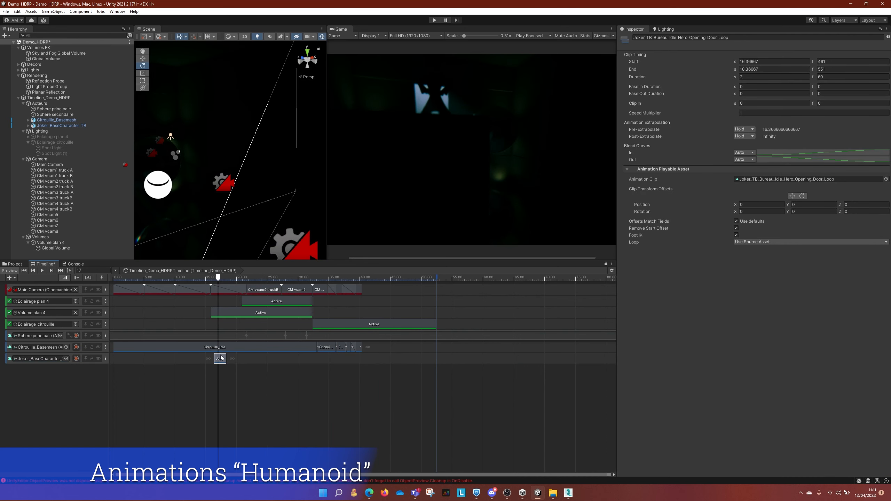
left_click_drag(238, 360, 373, 360)
left_click_drag(339, 277, 359, 277)
left_click_drag(359, 360, 366, 360)
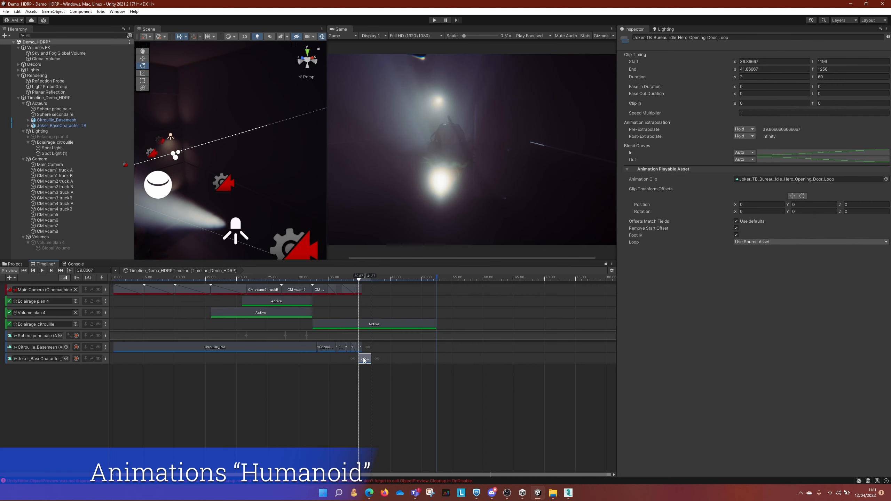
left_click_drag(359, 278, 365, 279)
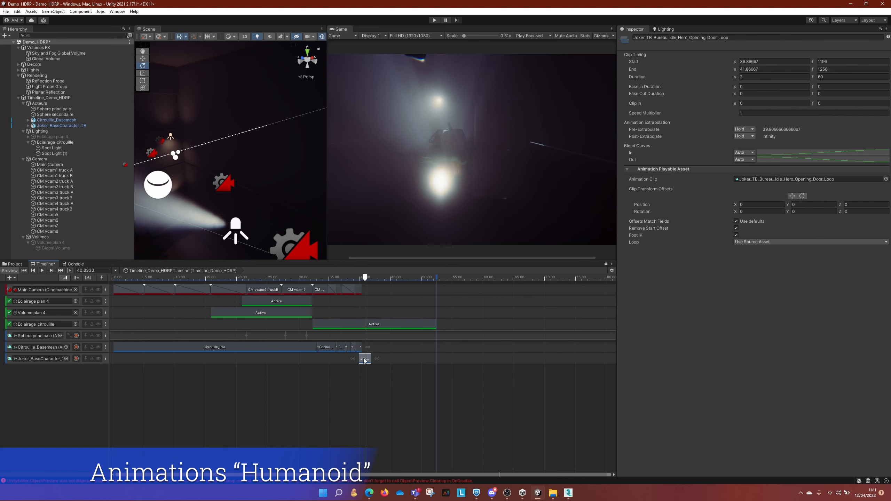
left_click_drag(365, 360, 368, 360)
left_click_drag(366, 278, 369, 278)
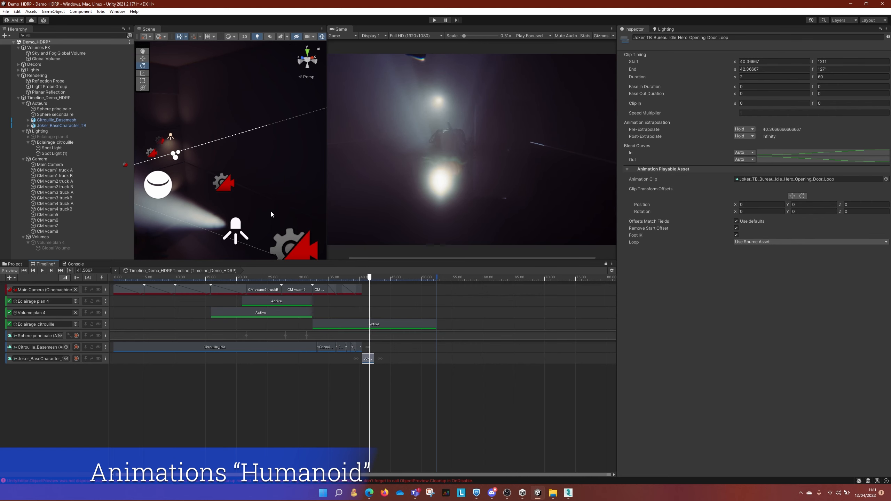
Step: Turn off scene lighting in the Scene view, widen that view and frame the Joker with the playhead at about 40.93 s
right_click_drag(181, 195, 245, 59)
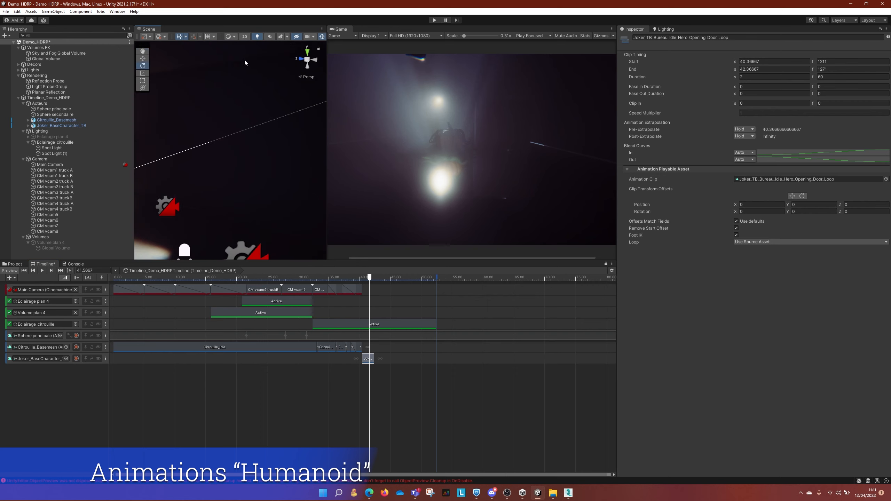
left_click(257, 37)
left_click_drag(326, 149, 424, 154)
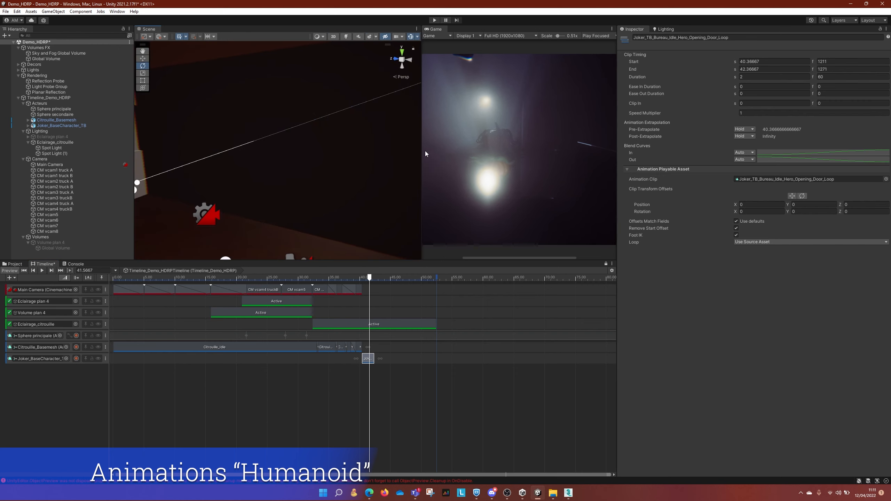
right_click_drag(351, 162, 275, 165)
middle_click_drag(279, 164, 265, 181)
right_click_drag(265, 180, 266, 148)
left_click_drag(363, 279, 365, 279)
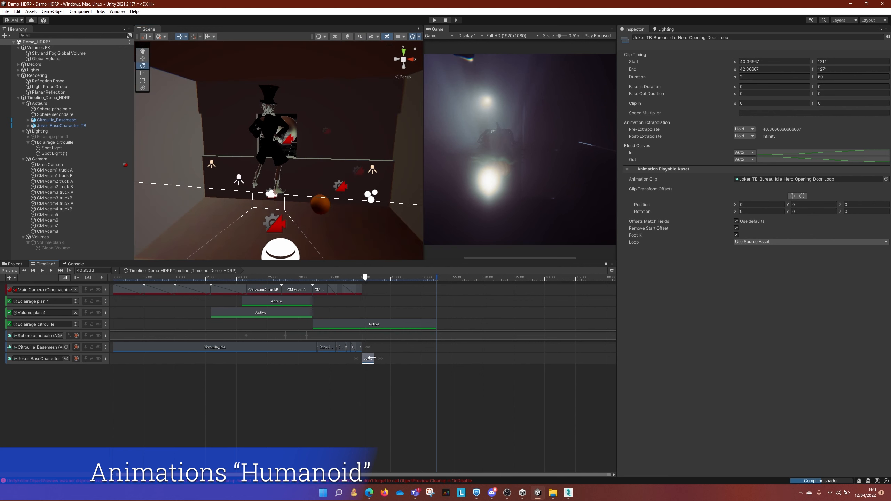
Step: Offset the idle clip's position to about X 2.01, Y -0.75, Z -2.30, beside the pumpkin creature
left_click(792, 196)
left_click_drag(272, 171, 272, 244)
middle_click_drag(273, 245, 276, 185)
left_click_drag(270, 169, 383, 234)
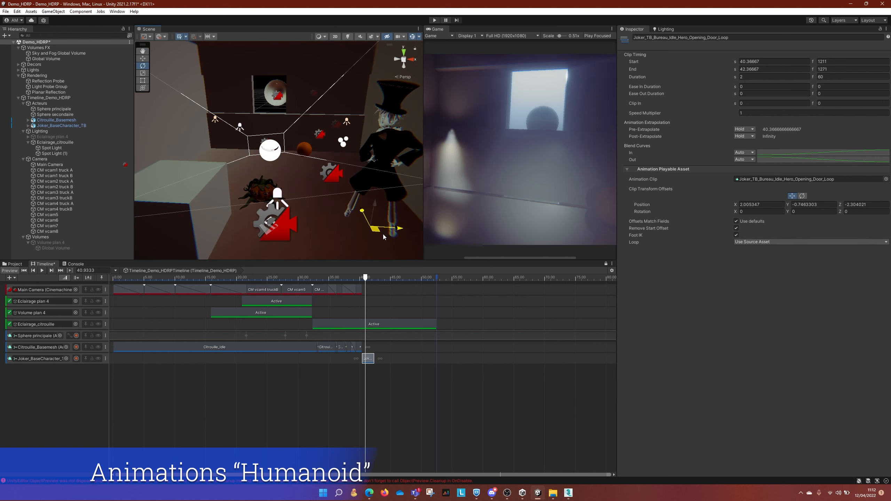
Step: Rotate the idle clip's offset to about -111.7 on Y and reposition it to about X 2.26, Y -0.63, Z -2.28
left_click(801, 197)
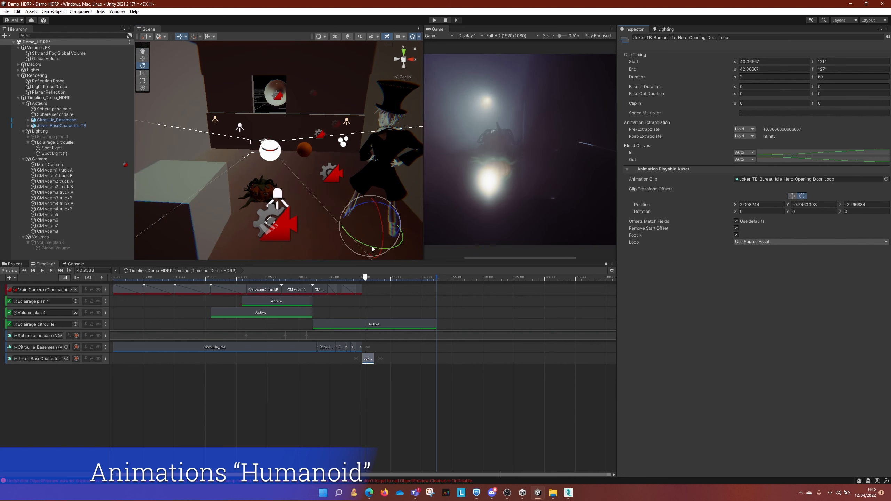
left_click_drag(361, 243, 472, 256)
middle_click_drag(352, 210, 318, 204)
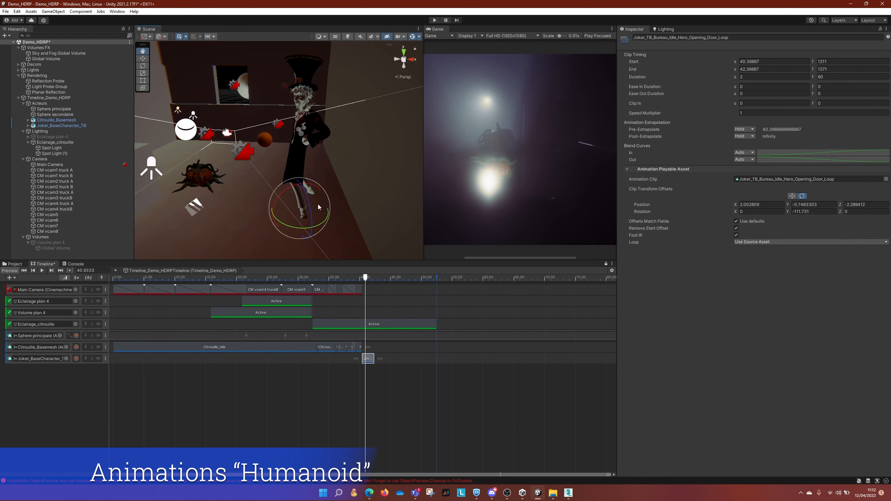
left_click(793, 196)
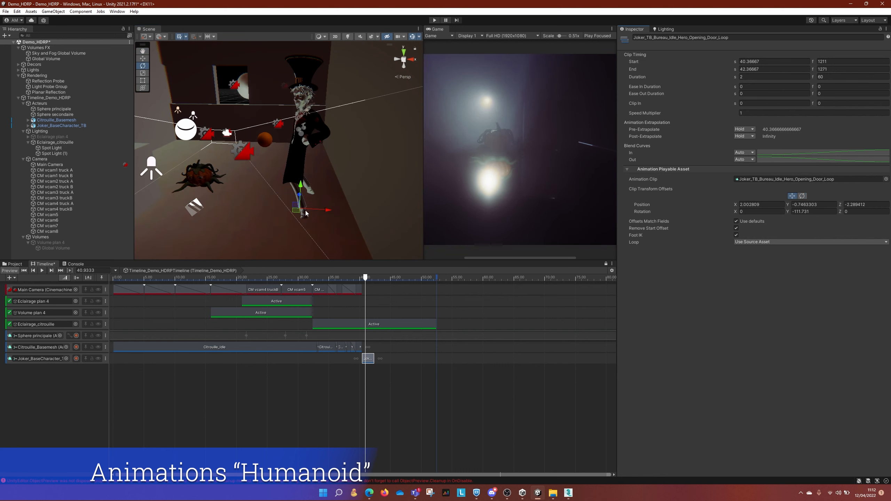
left_click_drag(305, 214, 320, 191)
Step: Set both Pre-Extrapolate and Post-Extrapolate of the Joker's idle clip to Loop and scrub past its end
left_click_drag(365, 278, 387, 282)
scroll(364, 335, "up", 2)
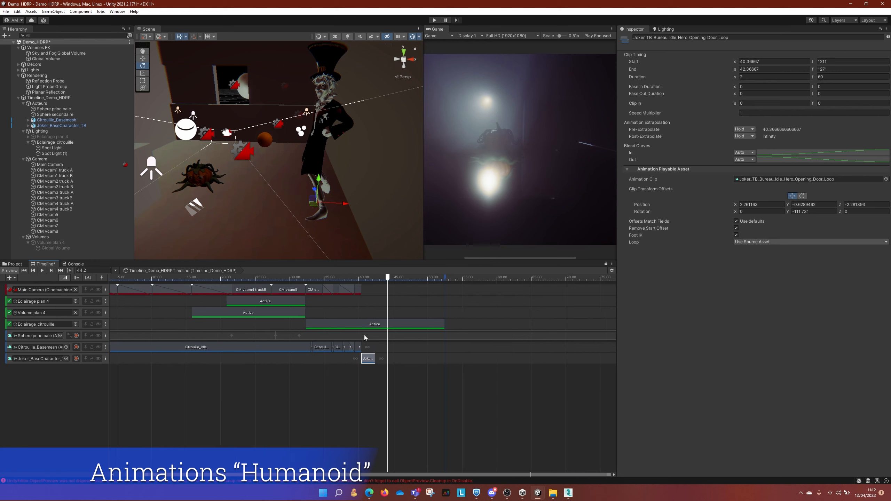
left_click(743, 137)
left_click(754, 159)
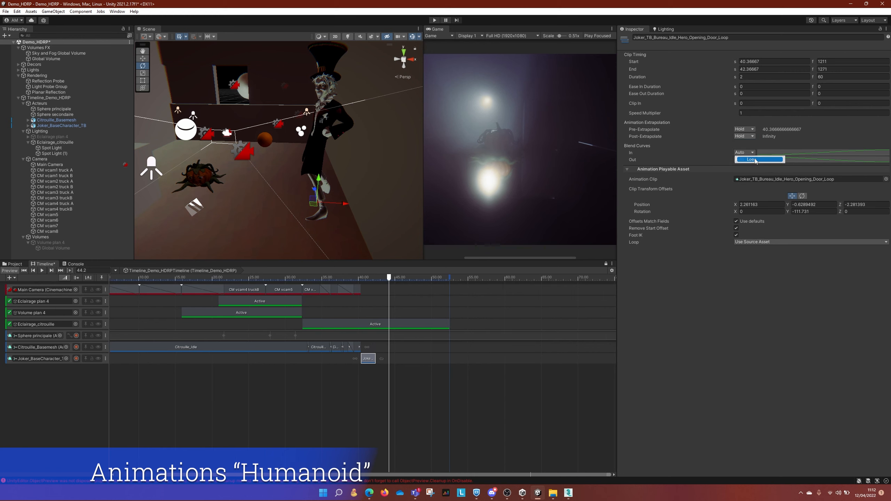
left_click(743, 129)
left_click(755, 153)
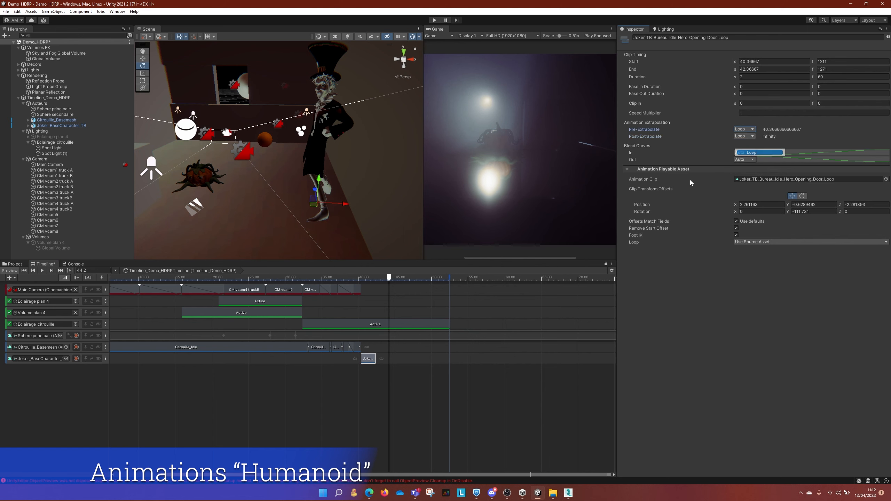
mouse_move(387, 279)
left_mouse_down()
mouse_move(373, 280)
mouse_move(433, 284)
mouse_move(378, 284)
mouse_move(400, 283)
left_mouse_up()
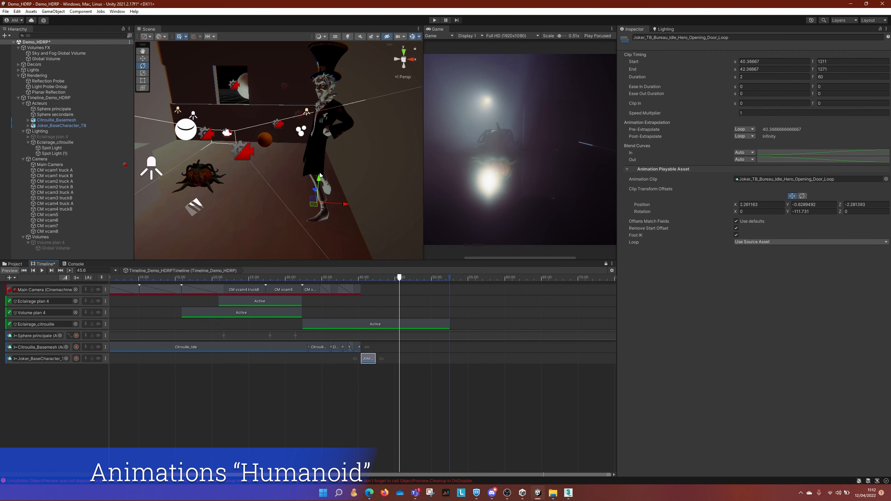
Step: Duplicate CM vcam8, rename the copy CM vcam9, and add it as a shot at the end of the Main Camera Cinemachine track
left_click(364, 280)
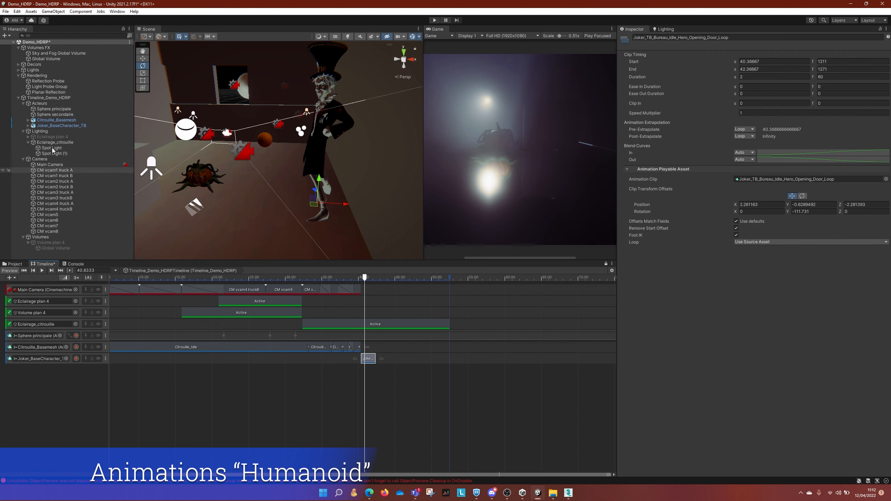
left_click(47, 231)
key("ctrl+d")
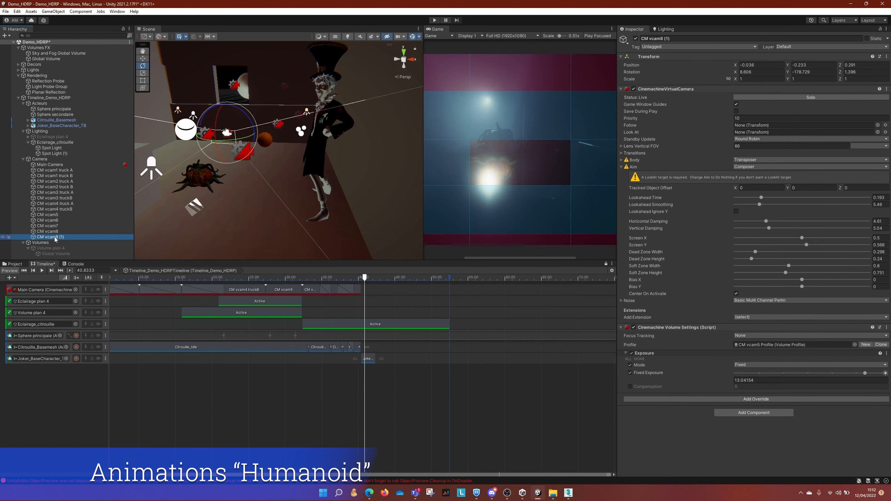
left_click(55, 238)
left_click_drag(55, 238, 151, 214)
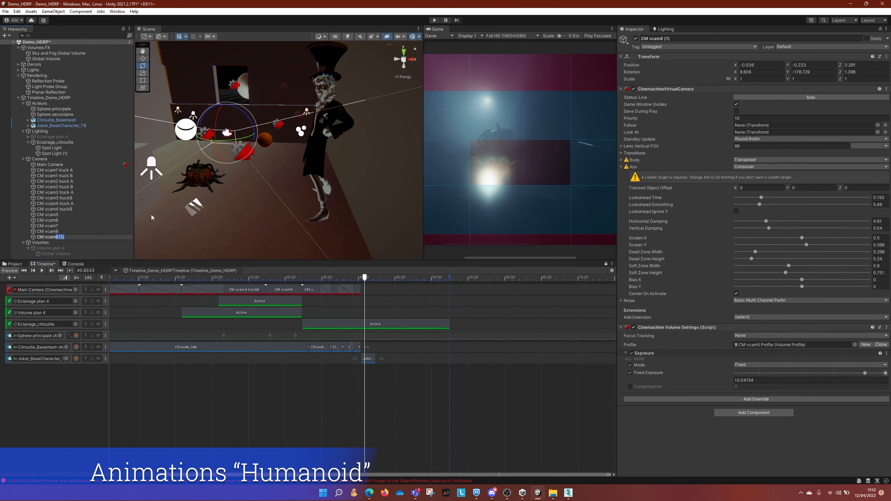
type("9")
key("Return")
left_click_drag(85, 238, 365, 290)
left_click_drag(365, 279, 368, 279)
Step: Move CM vcam9 to about X 0.57, Z -1.44 and set its Aim behaviour to Do nothing
left_click(56, 237)
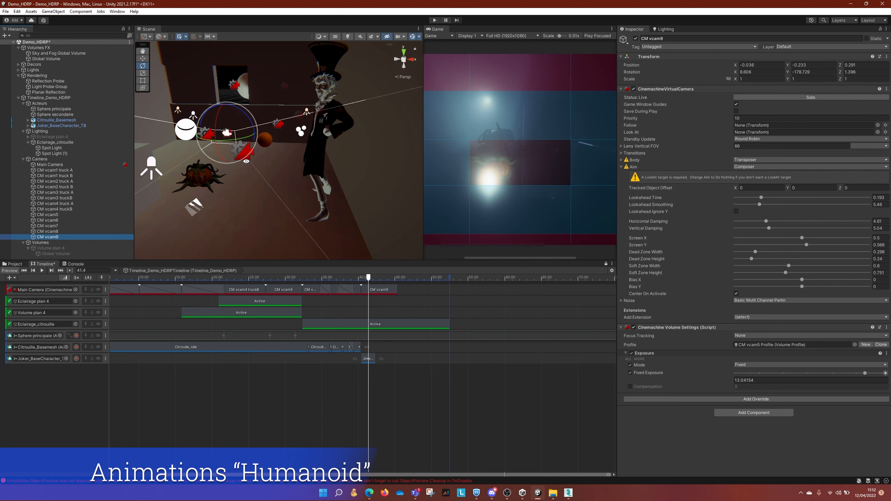
left_click_drag(343, 175, 381, 182, "alt")
key("w")
left_click_drag(233, 144, 251, 168)
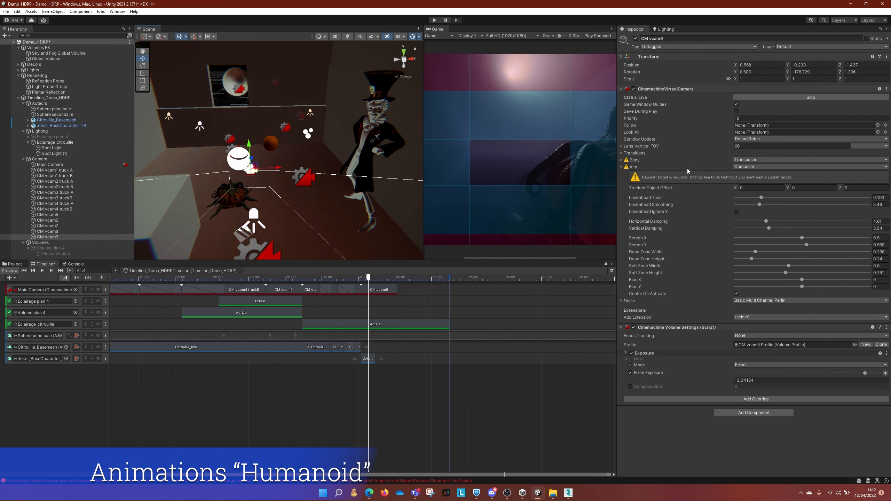
left_click(751, 166)
left_click(751, 175)
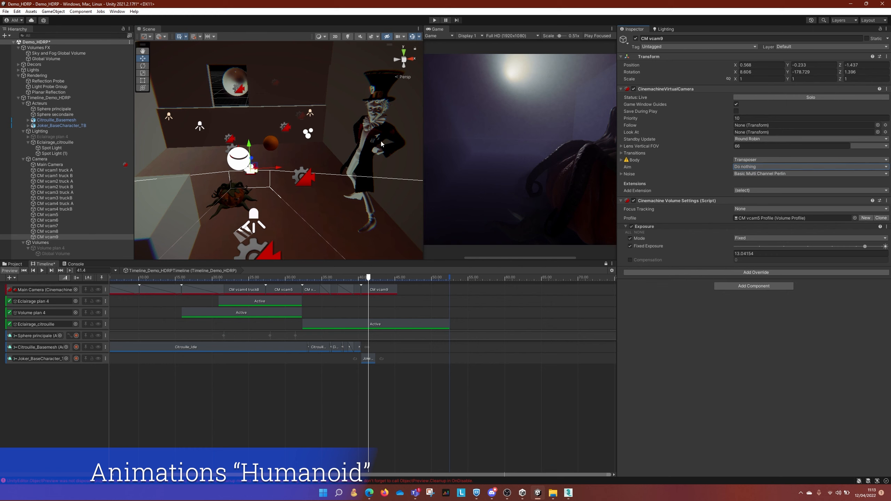
Step: Reposition CM vcam9 to about X -0.29, Y 0.71, Z -2.34, rotate it to about -273.6 on Y to frame the Joker, and widen the Game view
middle_click_drag(381, 144, 235, 175)
scroll(236, 174, "down", 3)
left_click_drag(245, 171, 278, 82)
key("e")
key("w")
middle_click_drag(281, 83, 277, 149)
left_click_drag(277, 148, 209, 150, "alt")
key("e")
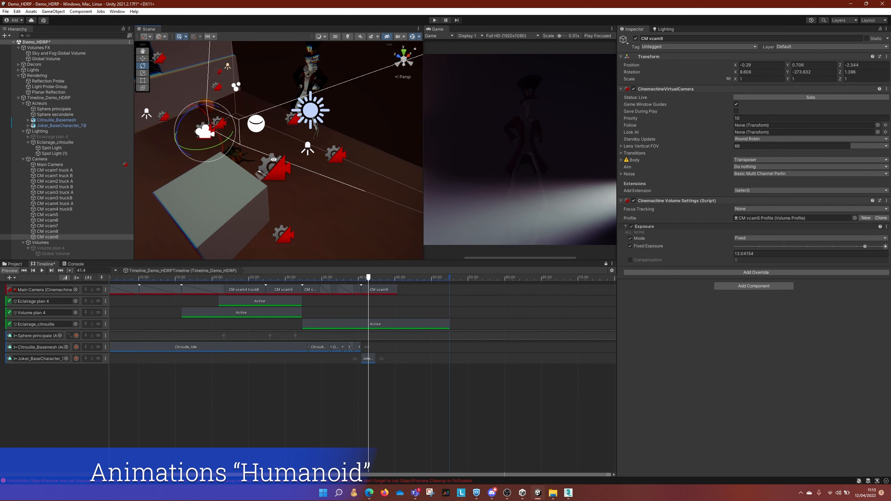
mouse_move(360, 277)
left_mouse_down()
mouse_move(334, 280)
mouse_move(368, 279)
left_mouse_up()
left_click_drag(368, 121, 345, 122)
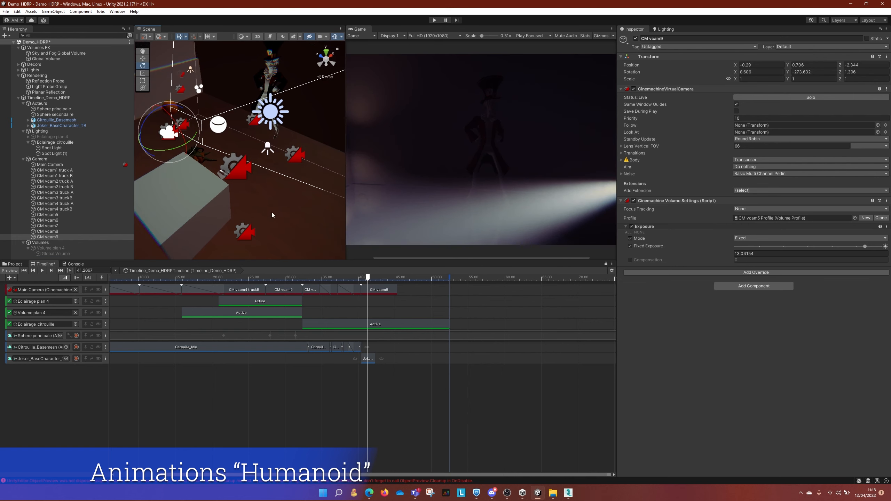
Step: Extend the CM vcam9 shot on the Main Camera Cinemachine track to end at about 51 s
left_click(370, 280)
left_click_drag(397, 291, 440, 292)
mouse_move(371, 279)
left_mouse_down()
mouse_move(422, 279)
mouse_move(380, 279)
left_mouse_up()
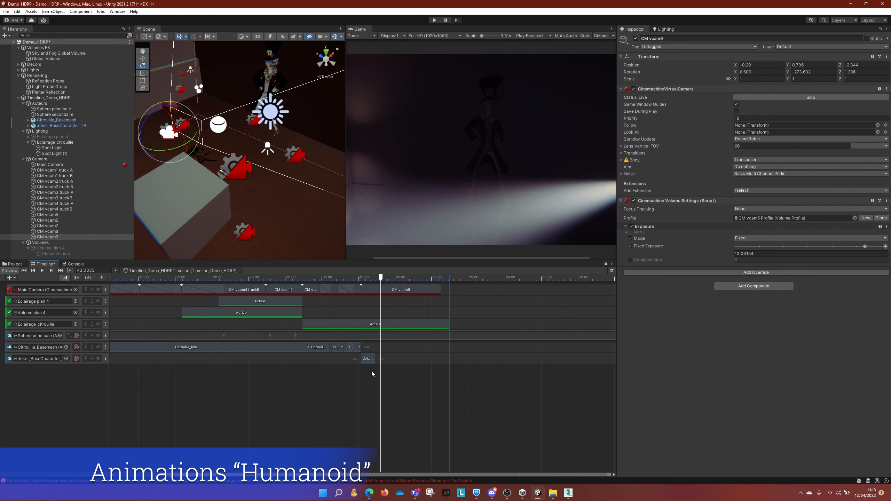
left_click(390, 358)
right_click(397, 362)
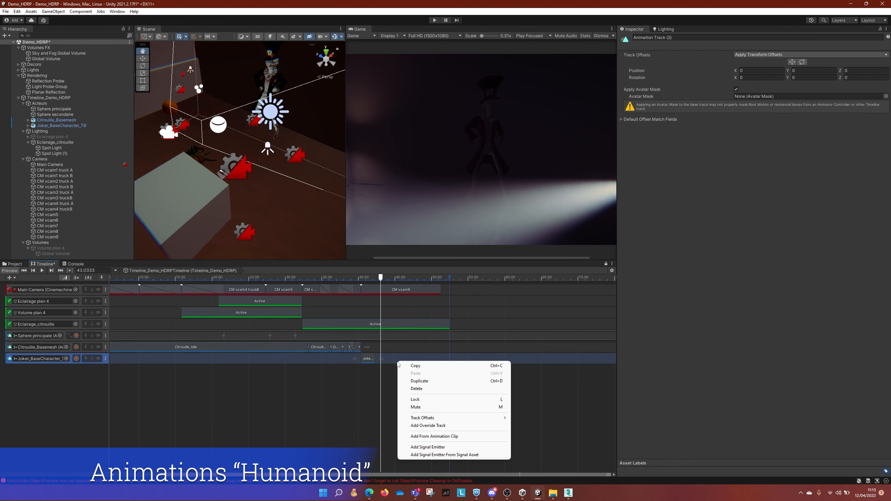
left_click(435, 436)
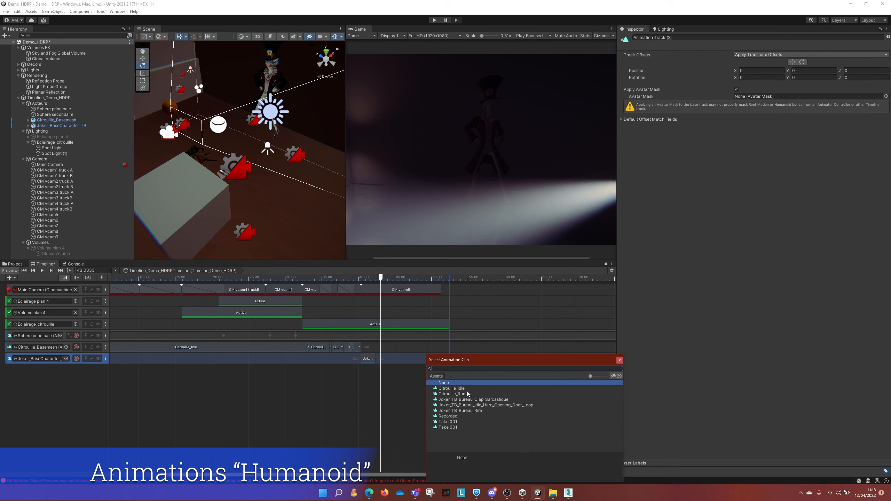
left_click(619, 360)
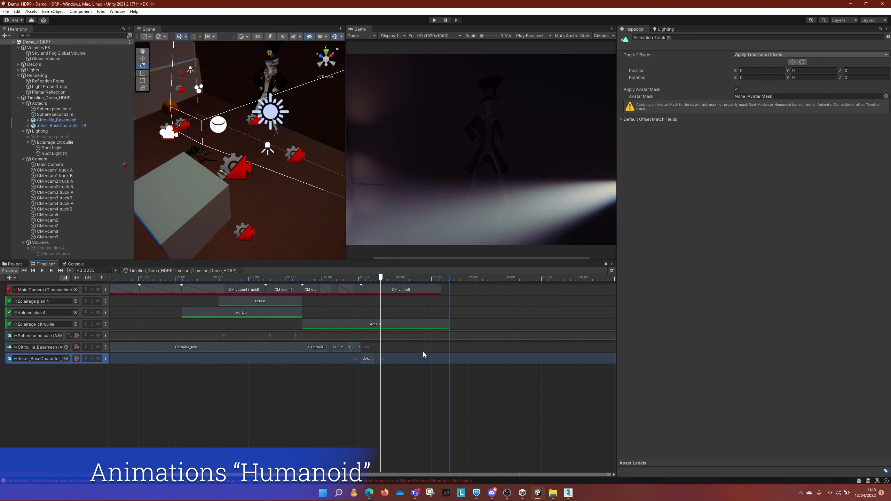
Step: Scrub across the Joker's idle clip and duplicate it so that the copy directly follows it on his track
left_click(371, 360)
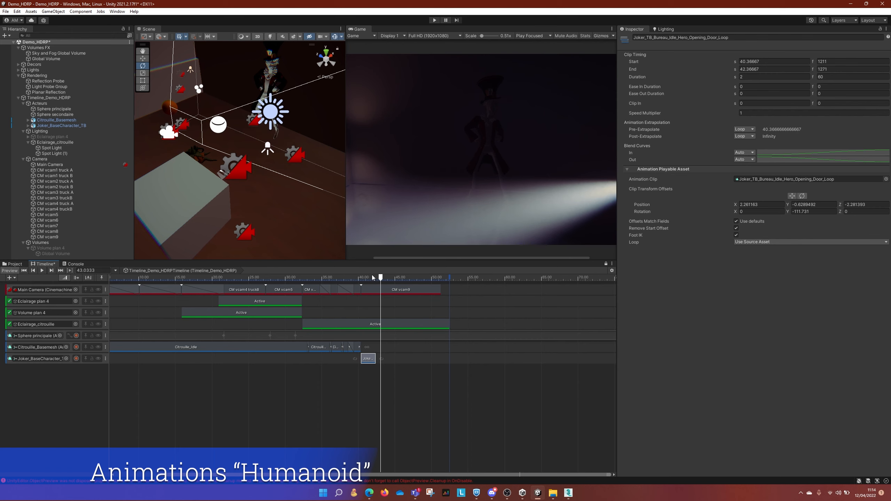
left_click_drag(339, 279, 358, 282)
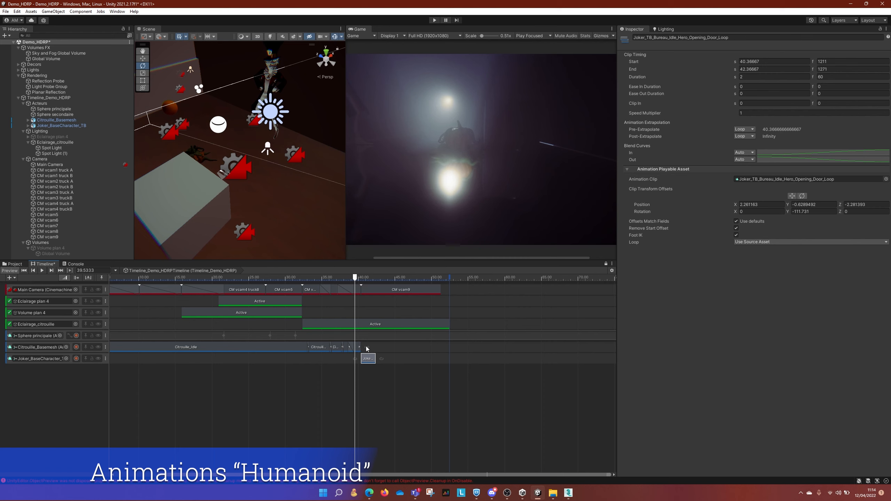
left_click(380, 279)
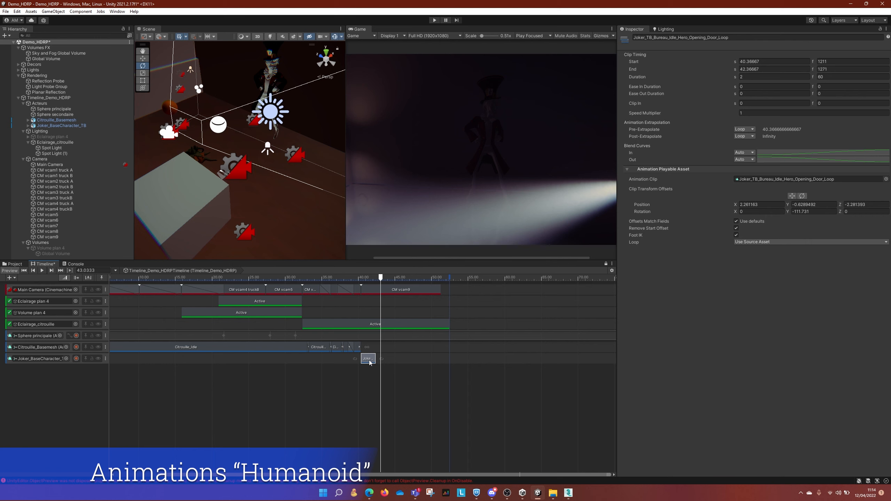
mouse_move(370, 363)
left_mouse_down()
mouse_move(390, 363)
mouse_move(368, 363)
left_mouse_up()
right_click(368, 363)
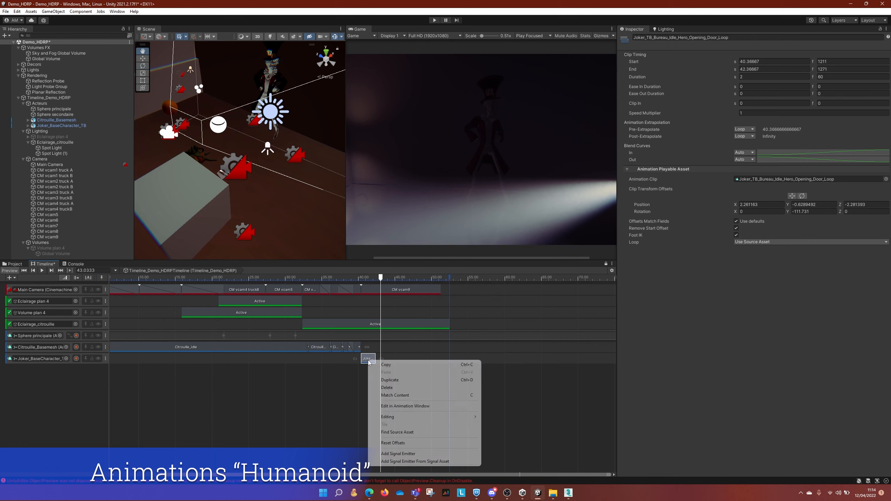
left_click(387, 381)
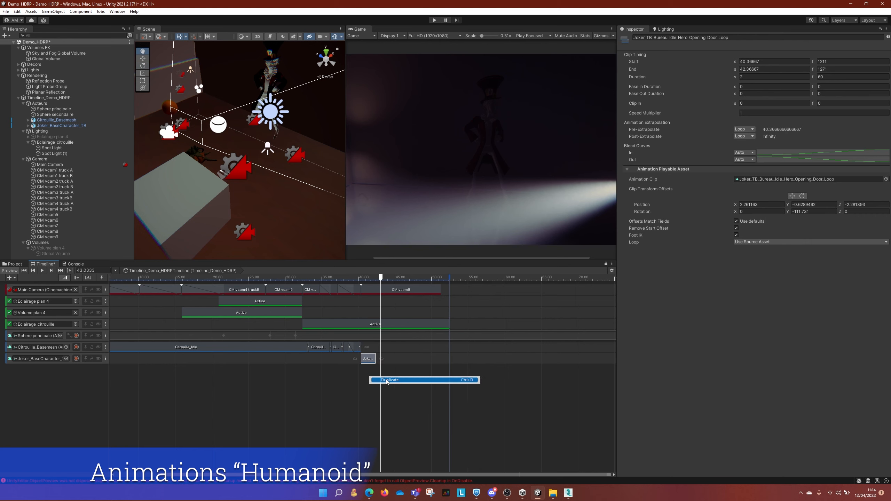
right_click(371, 360)
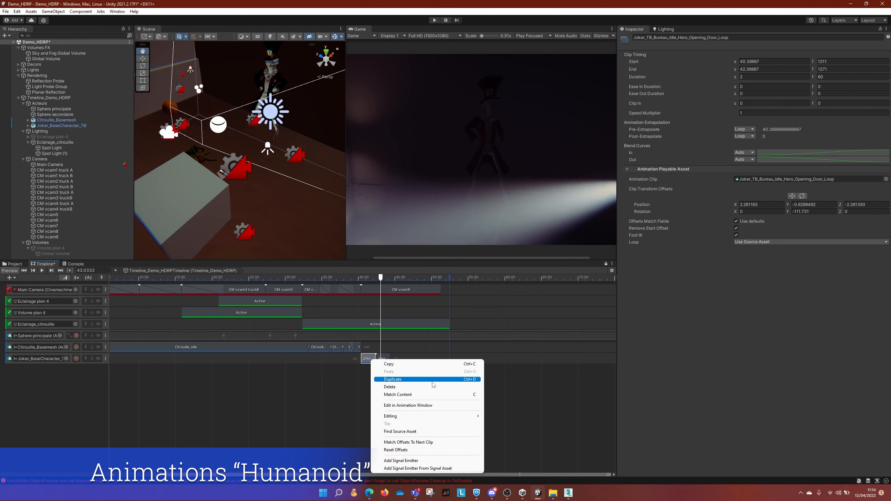
left_click(337, 381)
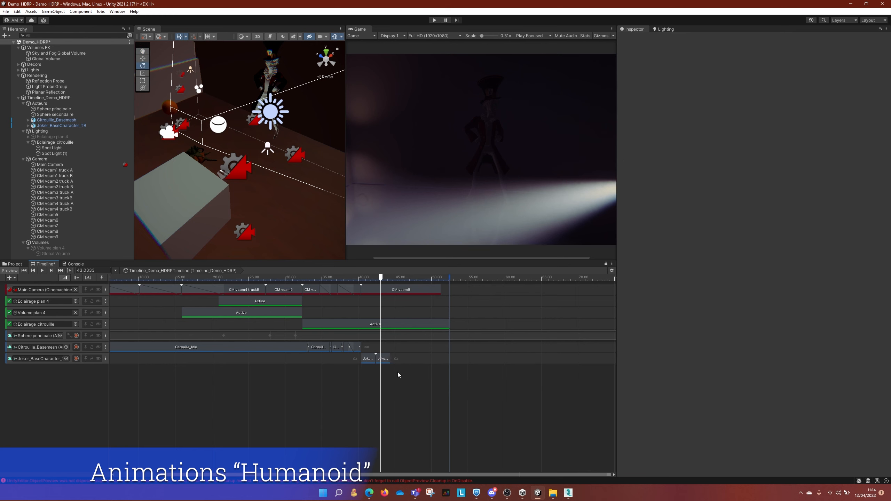
Step: Set the duplicated clip's animation to Joker_TB_Bureau_Clap_Sarcastique and scrub through its beginning
left_click(383, 360)
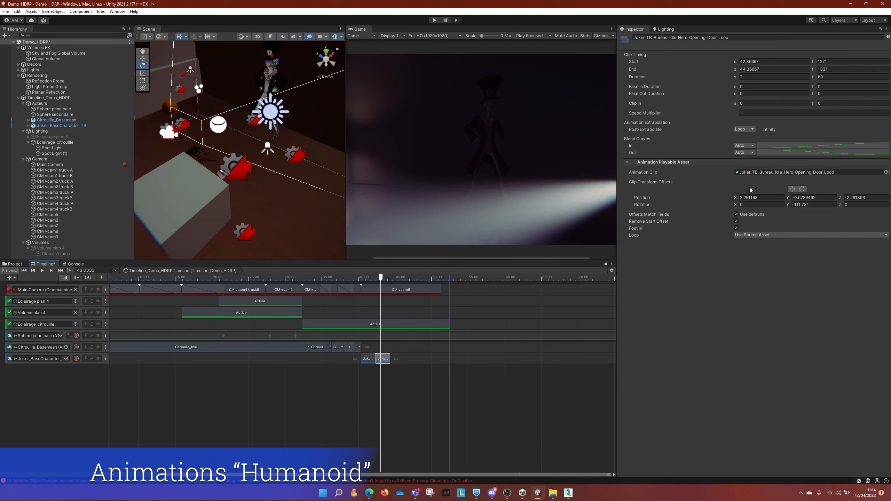
left_click(886, 172)
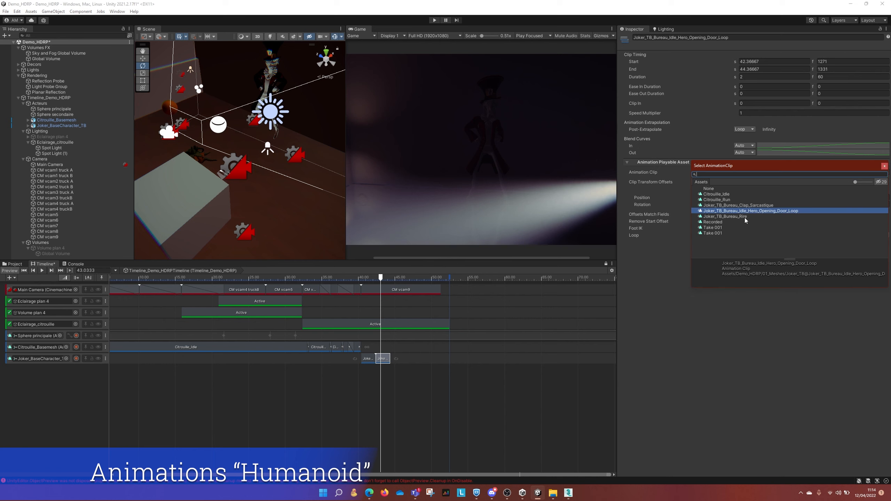
left_click(745, 206)
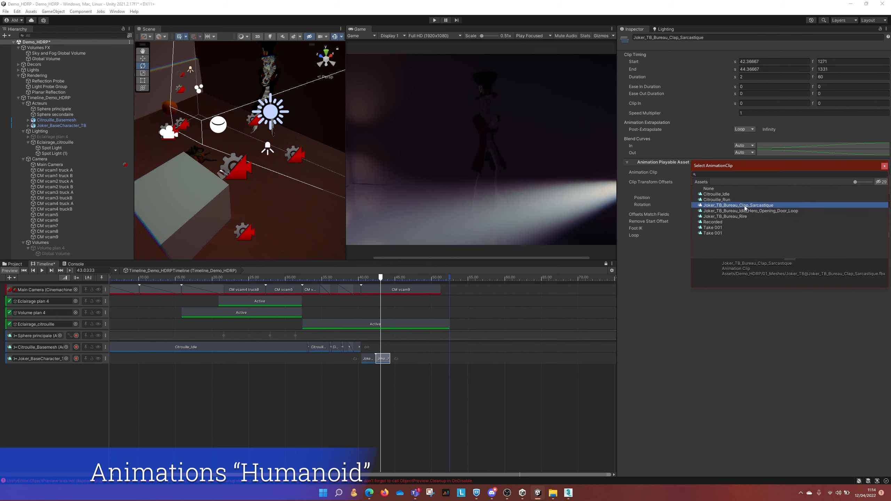
left_click(435, 283)
left_click_drag(382, 279, 377, 366)
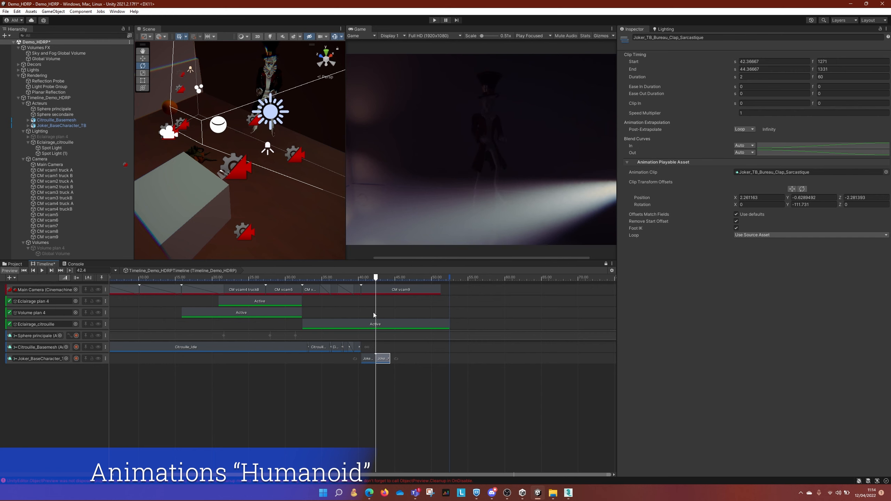
left_click_drag(375, 280, 380, 363)
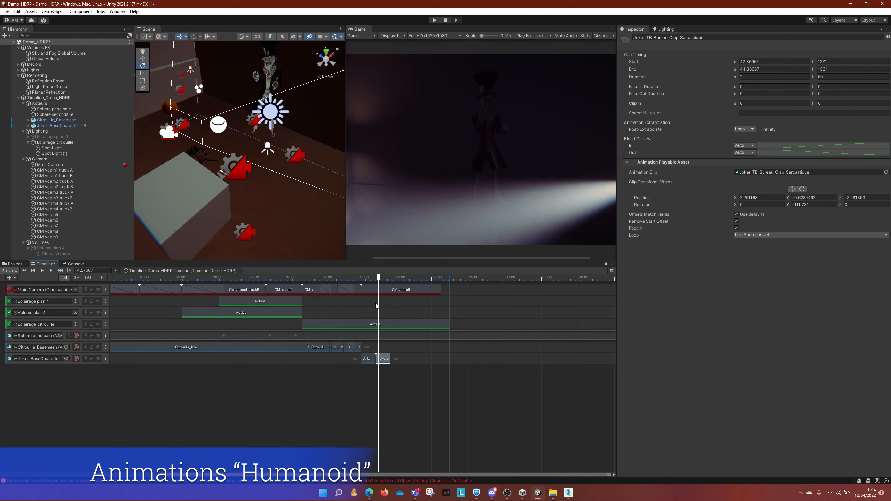
Step: Move the clap clip to start at 42 s, overlapping the idle clip with an 11-frame blend, and play the transition
scroll(382, 361, "up", 10)
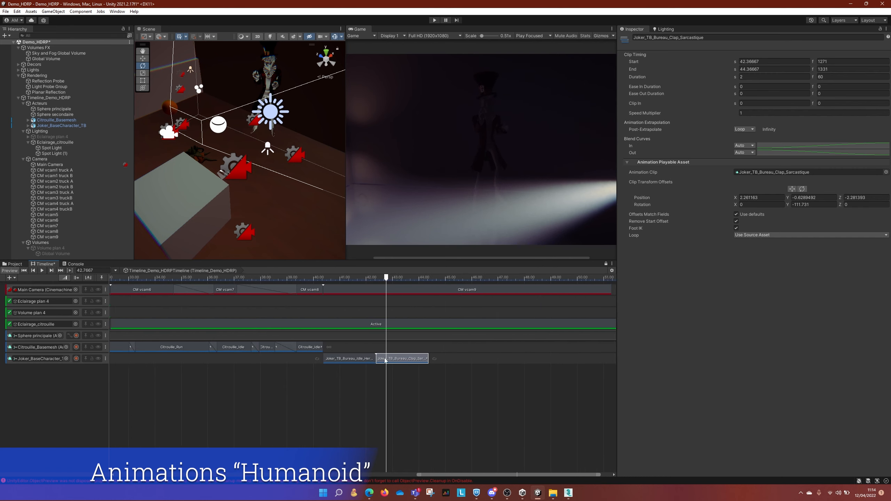
left_click_drag(403, 362, 393, 362)
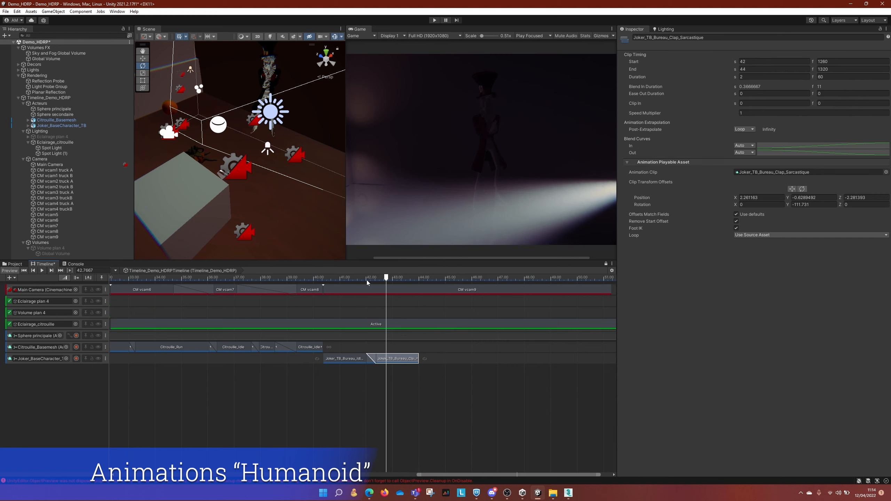
left_click_drag(366, 280, 318, 282)
left_click(356, 280)
key("space")
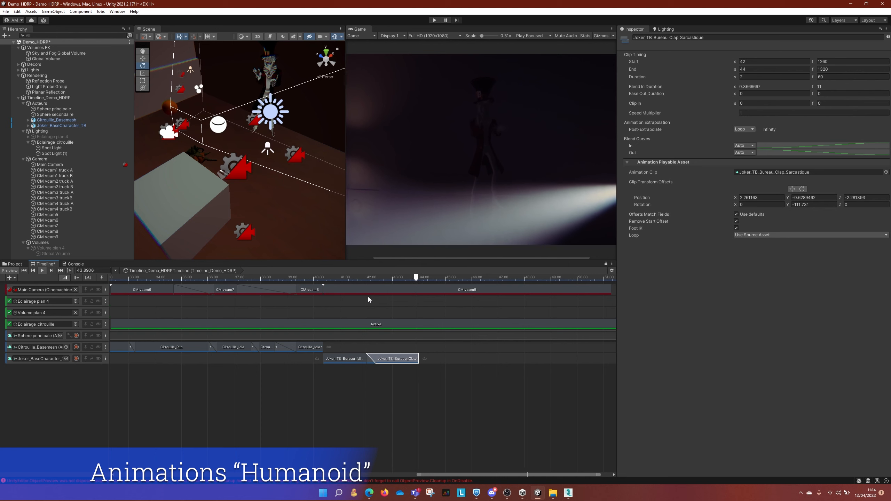
key("space")
left_click_drag(428, 279, 412, 281)
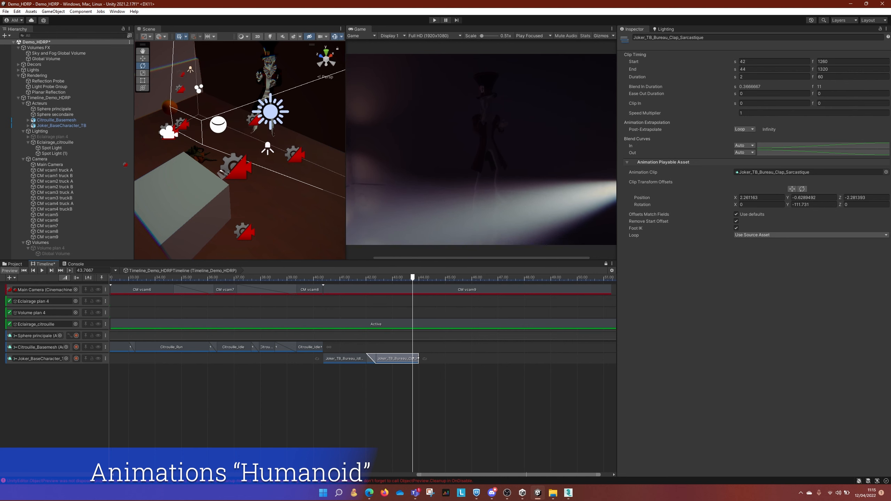
Step: Lengthen the clap clip to 170 frames, ending at about 47.67 s, and play it back
left_click_drag(419, 361, 525, 364)
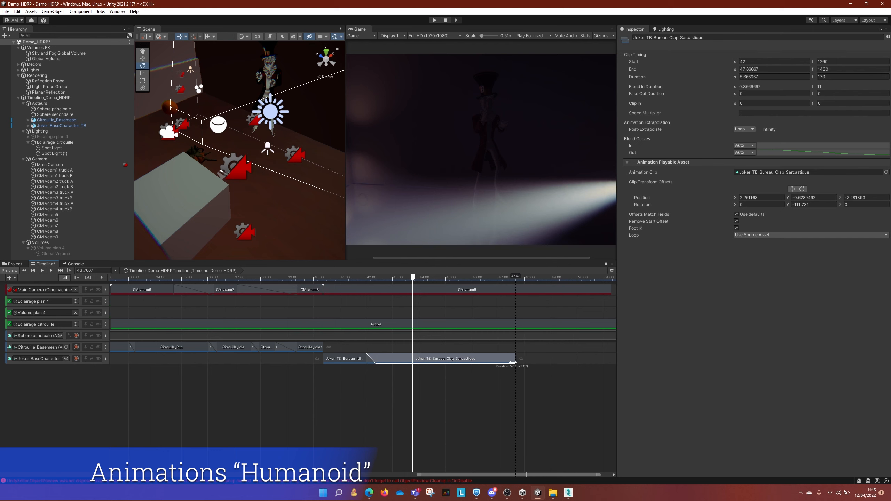
left_click(417, 279)
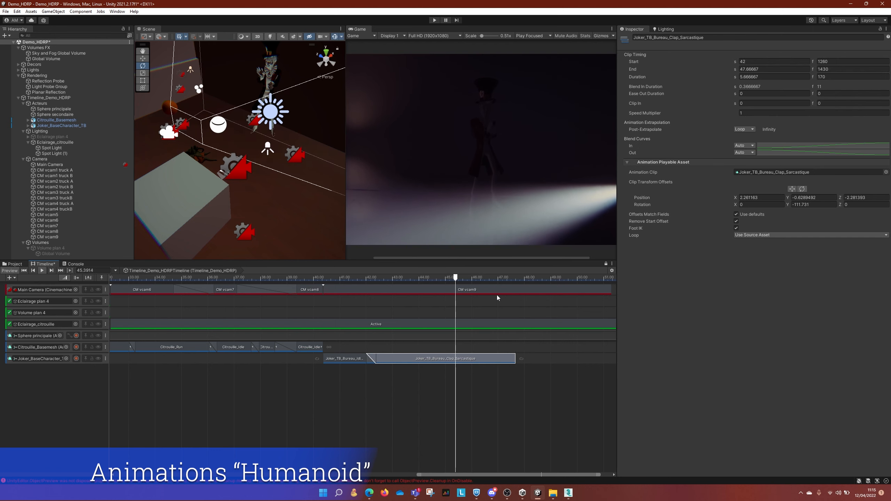
key("space")
middle_click_drag(508, 366, 472, 366)
left_click_drag(465, 279, 472, 276)
middle_click_drag(438, 329, 394, 337)
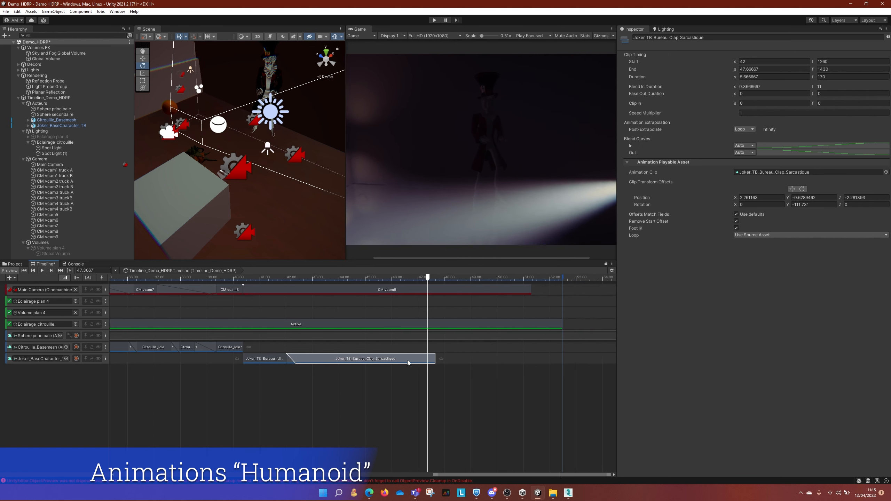
Step: Duplicate the clap clip, set the copy's animation to Joker_TB_Bureau_Rire, and scrub through it
key("ctrl+d")
middle_click_drag(459, 363, 451, 362)
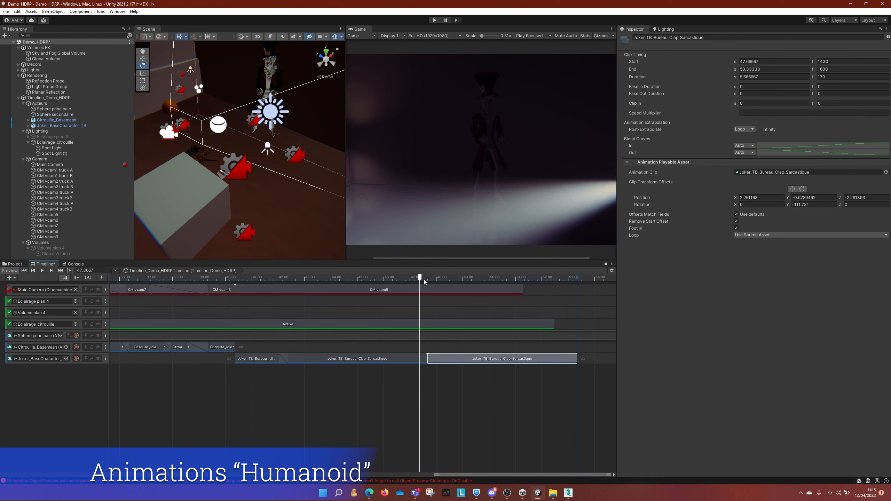
left_click_drag(424, 281, 447, 279)
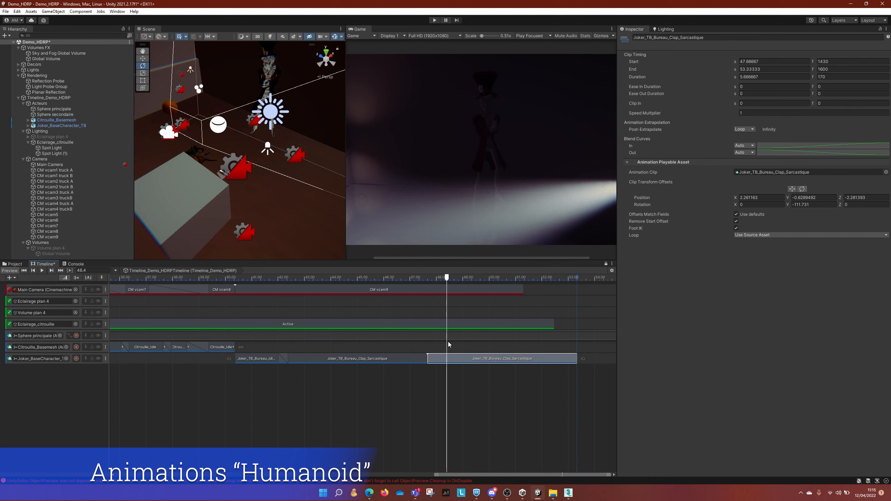
left_click(886, 172)
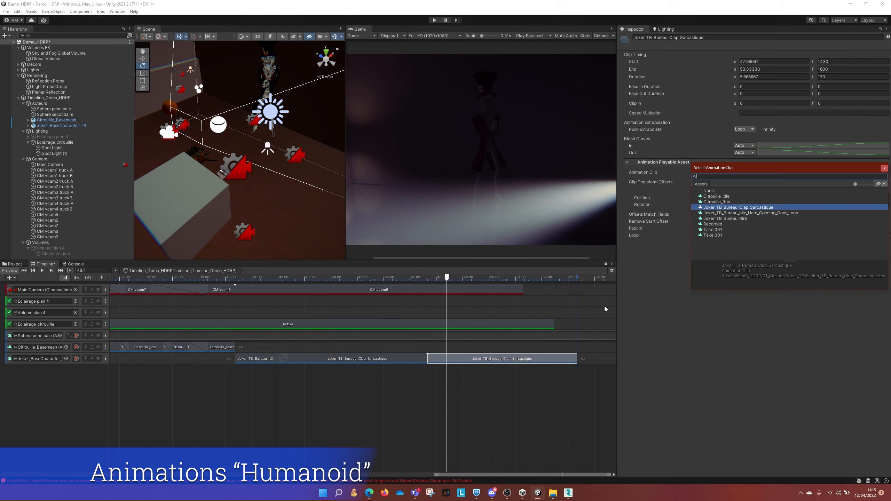
double_click(730, 218)
middle_click_drag(414, 326, 391, 325)
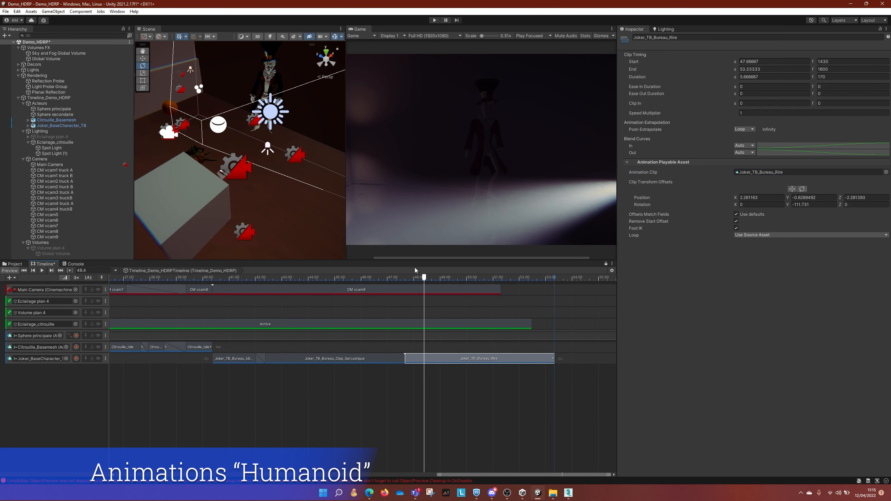
left_click_drag(424, 279, 462, 281)
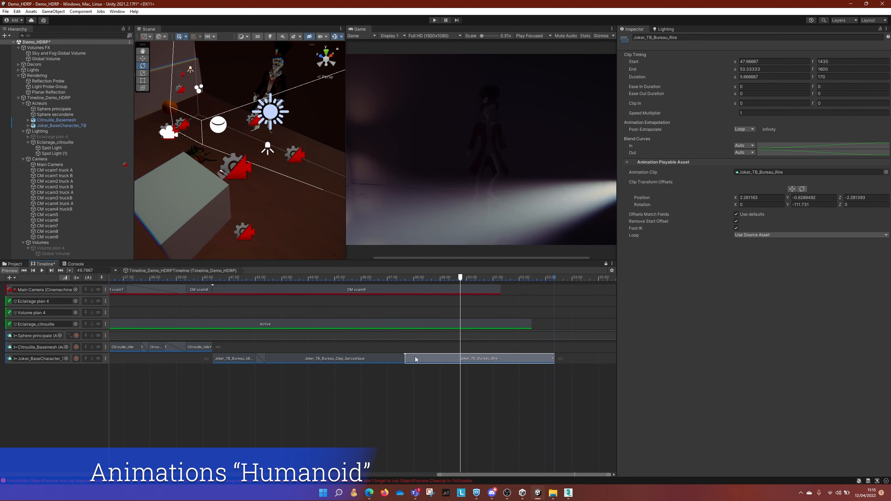
Step: Move the Joker_TB_Bureau_Rire clip to start at about 46.82 s, blending 0.85 s with the clap clip, and play the transition
left_click_drag(450, 360, 429, 360)
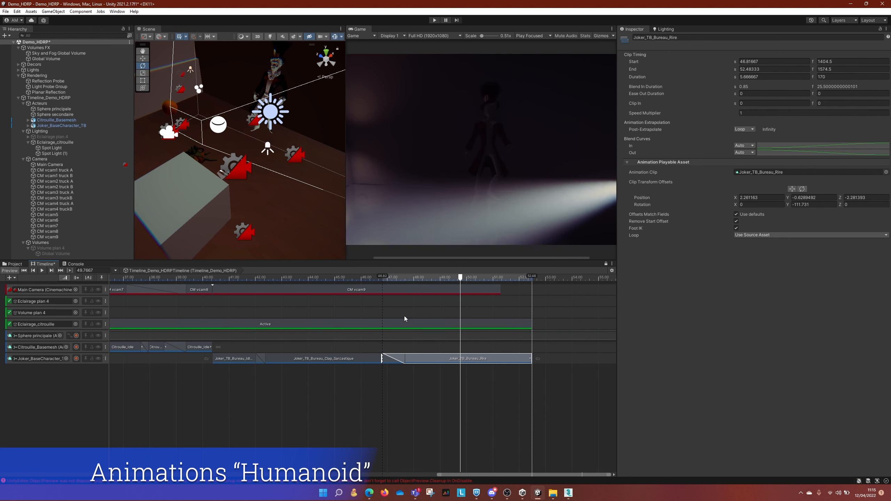
left_click(384, 280)
key("space")
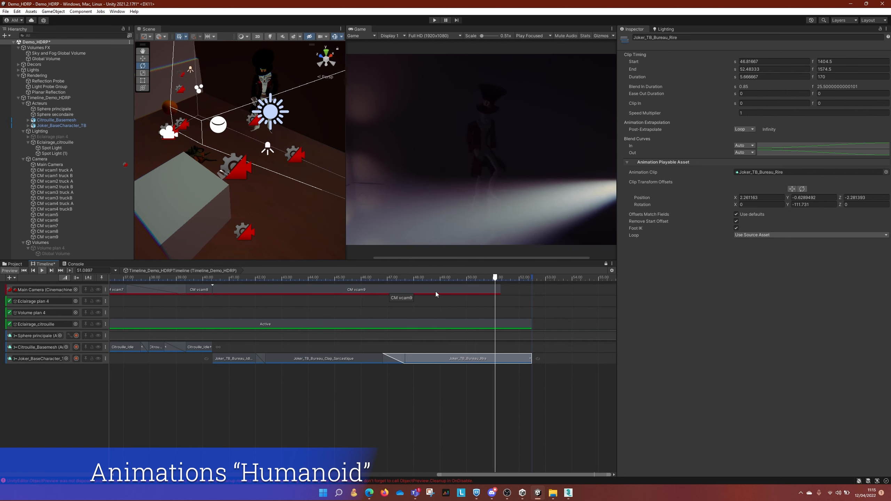
middle_click_drag(532, 360, 469, 362)
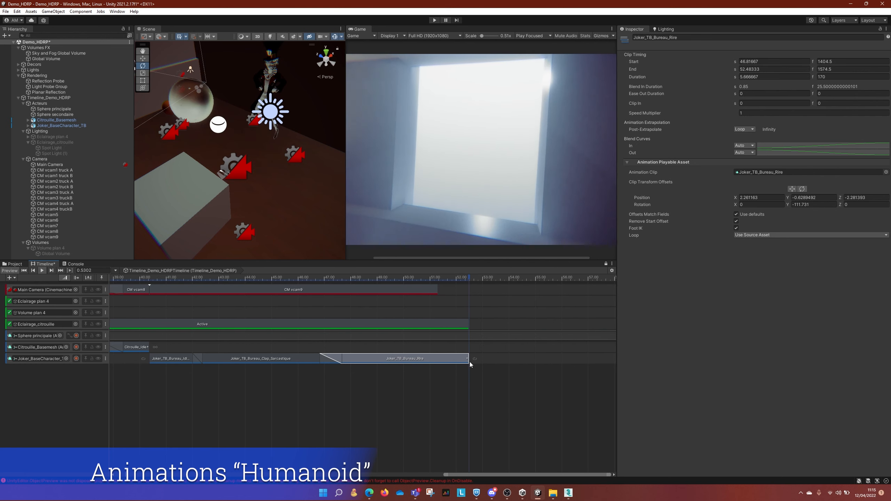
Step: Extend the Joker_TB_Bureau_Rire clip and the CM vcam9 shot to end at about 53.1 s, and scrub back to the blend
left_click(467, 279)
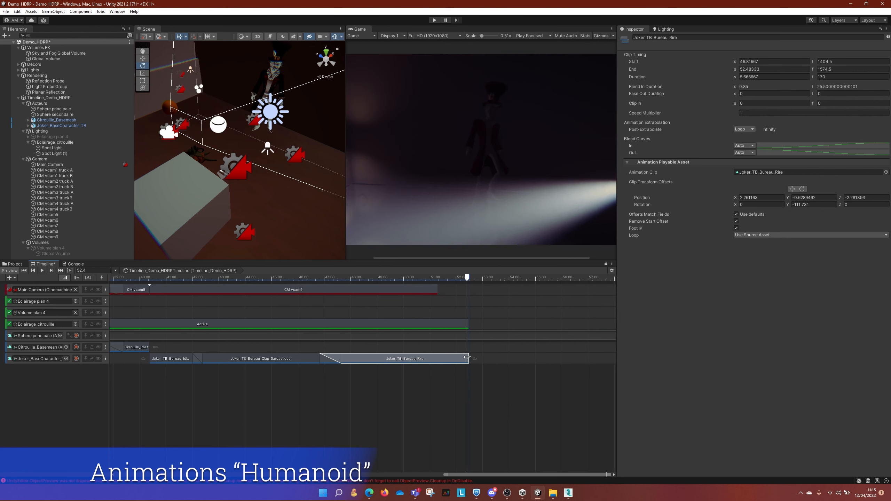
left_click_drag(467, 357, 485, 358)
left_click_drag(449, 277, 338, 280)
Step: Inspect the timing of the Joker's idle, clap and laugh clips and scrub back to about 44.3 s
middle_click_drag(419, 310, 498, 323)
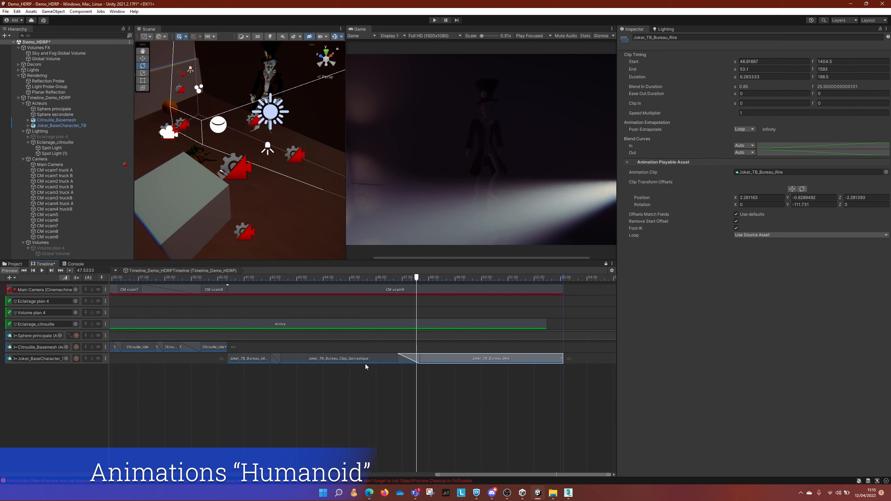
middle_click_drag(258, 361, 259, 361)
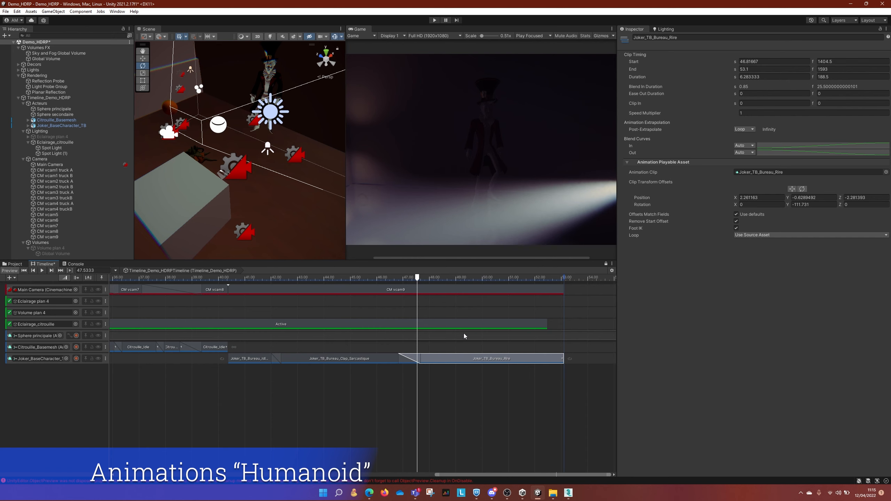
left_click(248, 360)
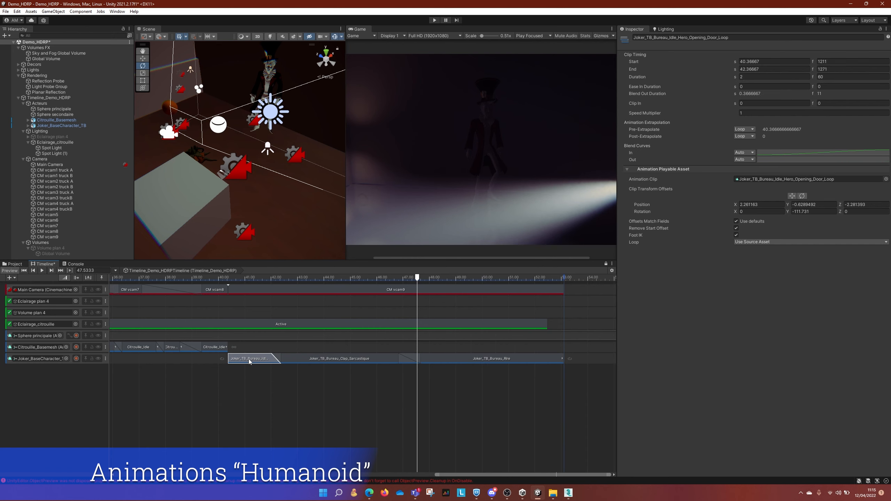
left_click(333, 358)
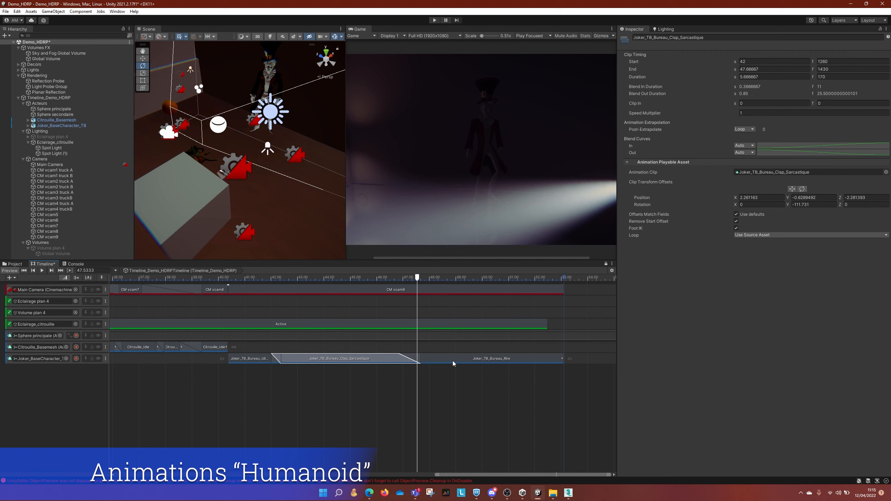
left_click(453, 361)
left_click_drag(409, 277, 331, 277)
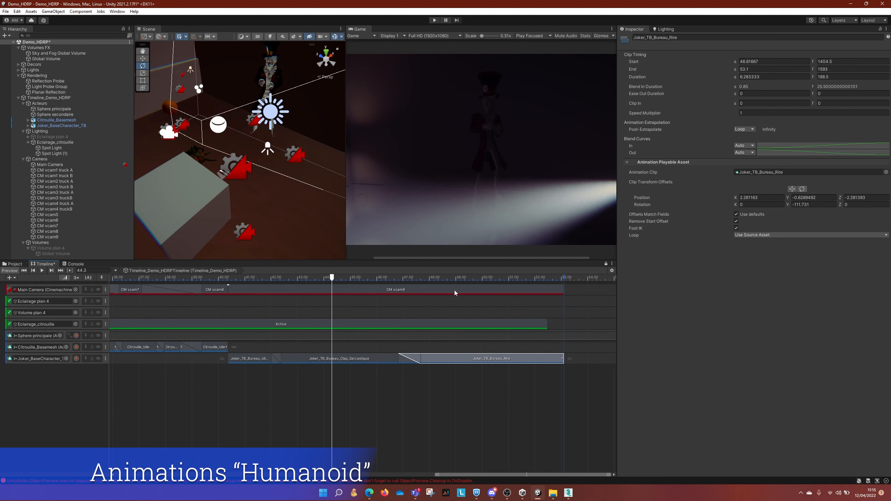
Step: Trim the CM vcam9 shot to end at about 46 s and duplicate the CM vcam9 camera as CM vcam10
left_click_drag(526, 291, 374, 288)
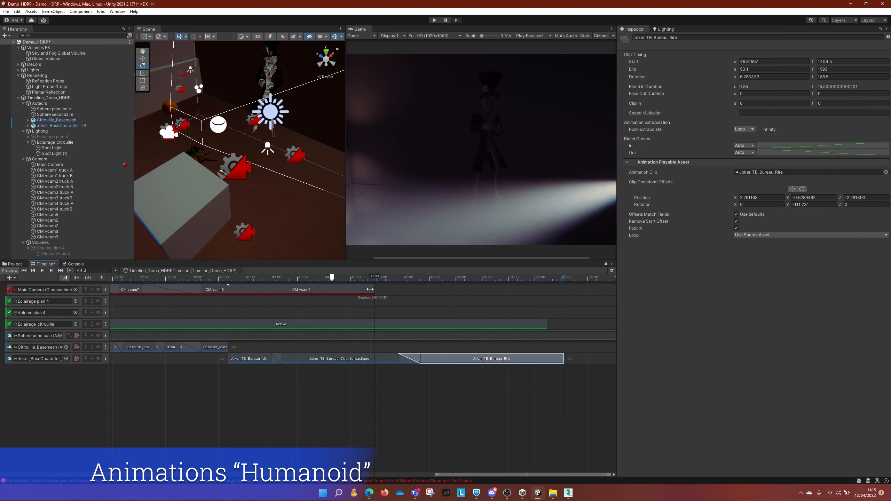
left_click(51, 237)
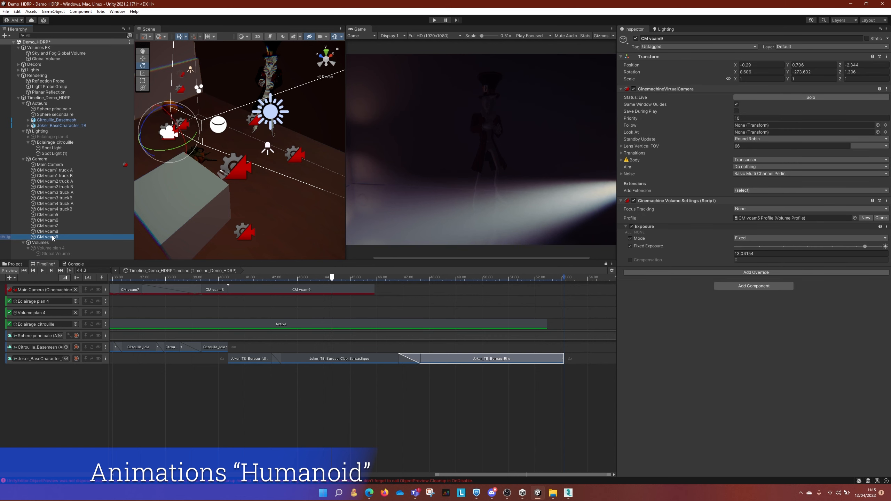
key("ctrl+d")
key("F2")
type("CM vcam10")
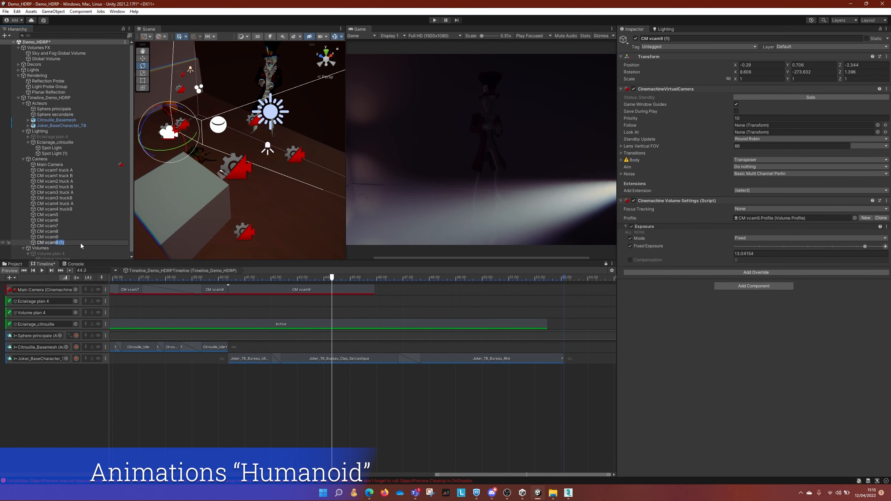
key("Return")
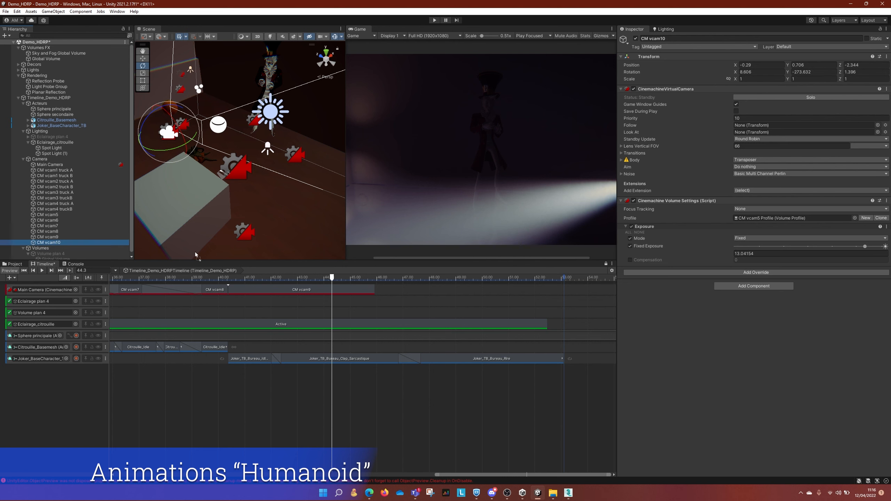
Step: Add a CM vcam10 shot on the Main Camera track, overlapping CM vcam9 from 44.5 s with a blend of about 5.77 s
left_click_drag(195, 252, 467, 296)
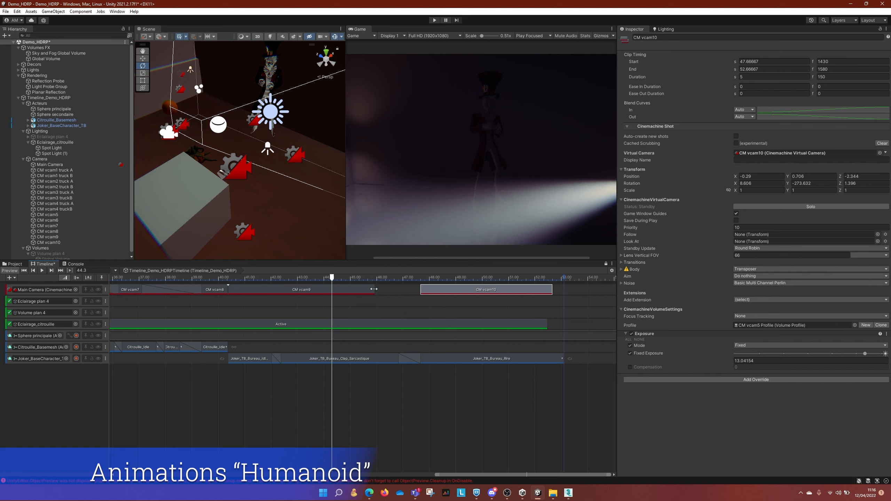
left_click_drag(374, 289, 488, 289)
left_click_drag(424, 288, 337, 289)
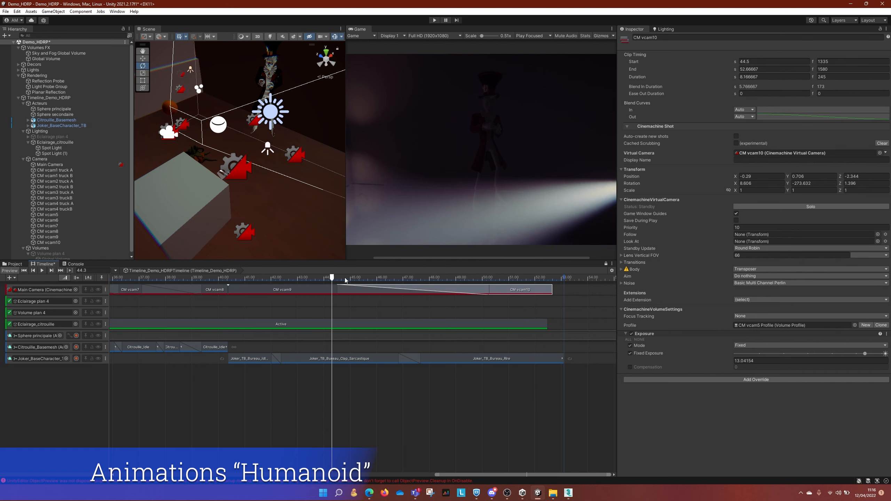
Step: With the playhead inside the CM vcam10 shot, move that camera closer to the Joker, to about X 0.647, Y 0.842, Z -2.293
left_click_drag(488, 277, 503, 277)
left_click(64, 243)
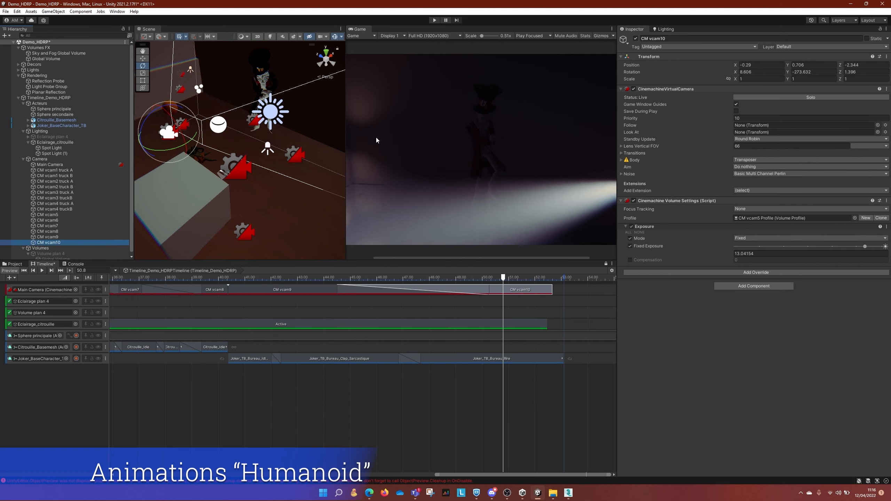
key("w")
left_click_drag(168, 141, 223, 134)
key("f")
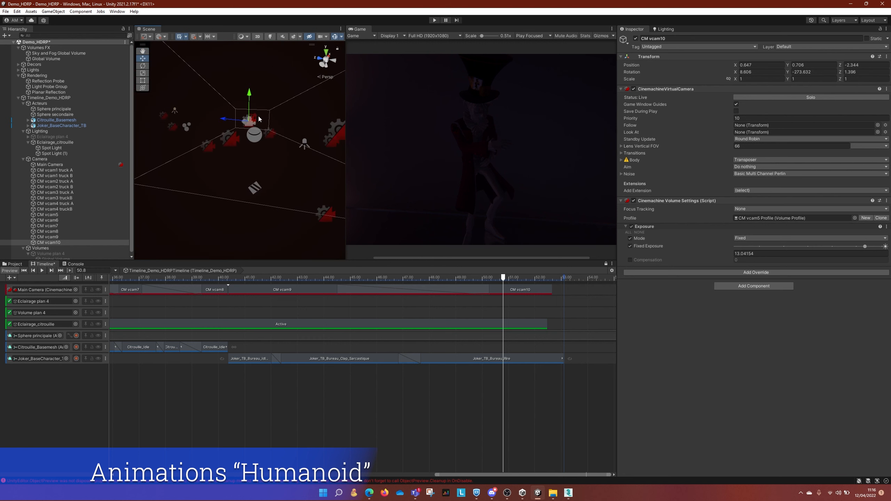
left_click_drag(254, 118, 251, 121)
Step: Play the camera move and lengthen the CM vcam9 to CM vcam10 blend from the start of CM vcam9 to about 52 s
left_click_drag(503, 278, 221, 278)
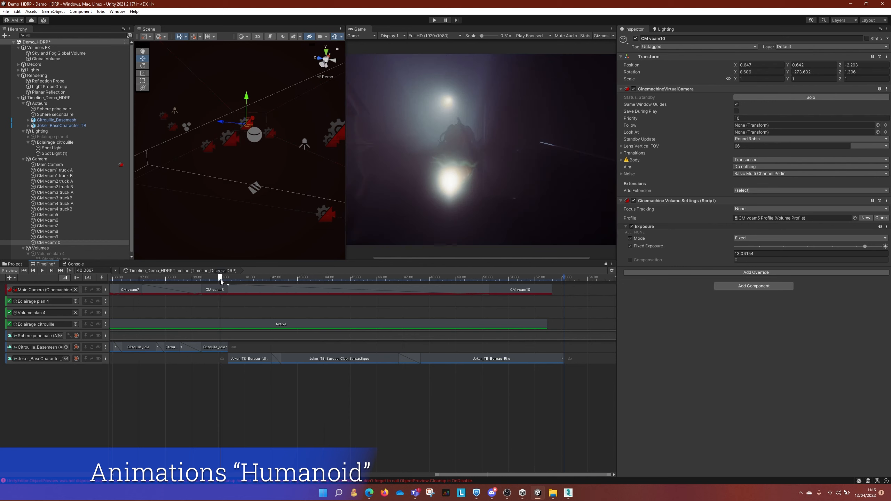
key("space")
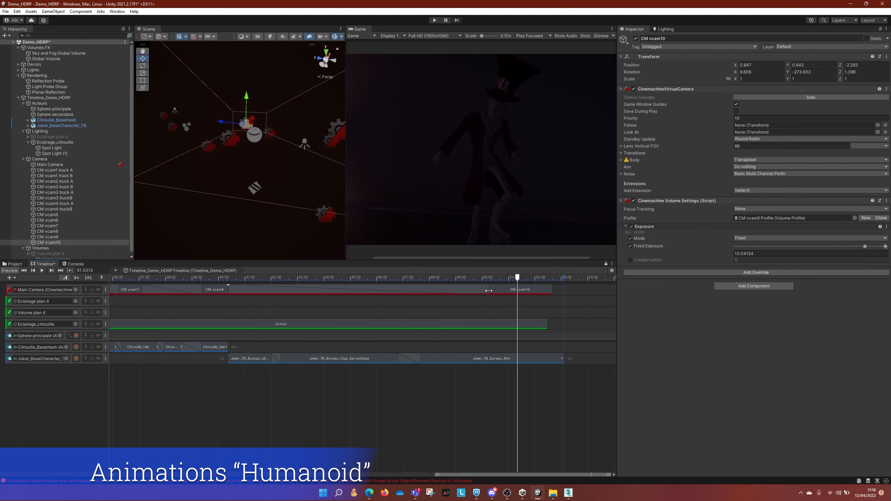
left_click_drag(493, 293, 538, 290)
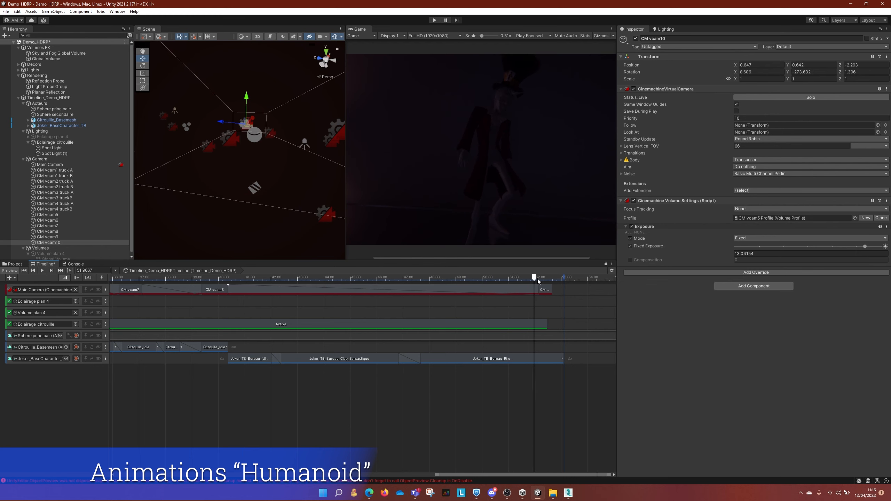
Step: Play back the lengthened camera blend and scrub to about 43.27 s to check how the Joker is lit
left_click(396, 279)
left_click_drag(366, 278, 209, 281)
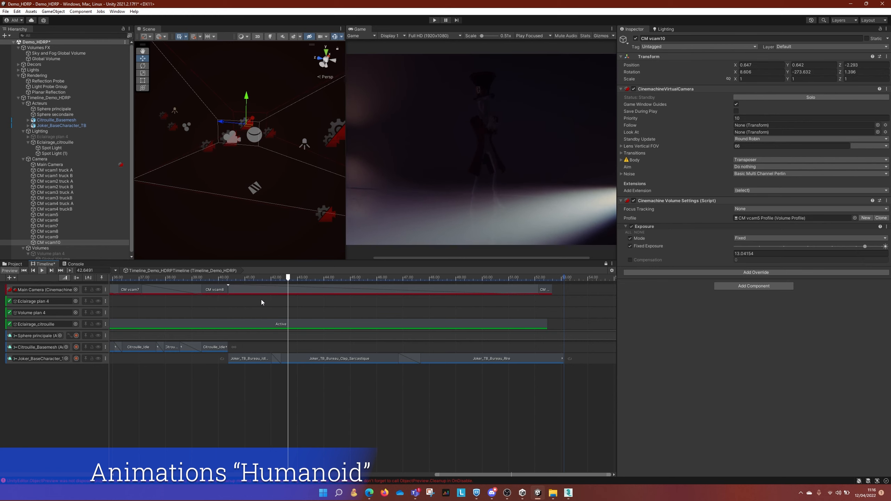
left_click_drag(248, 277, 337, 289)
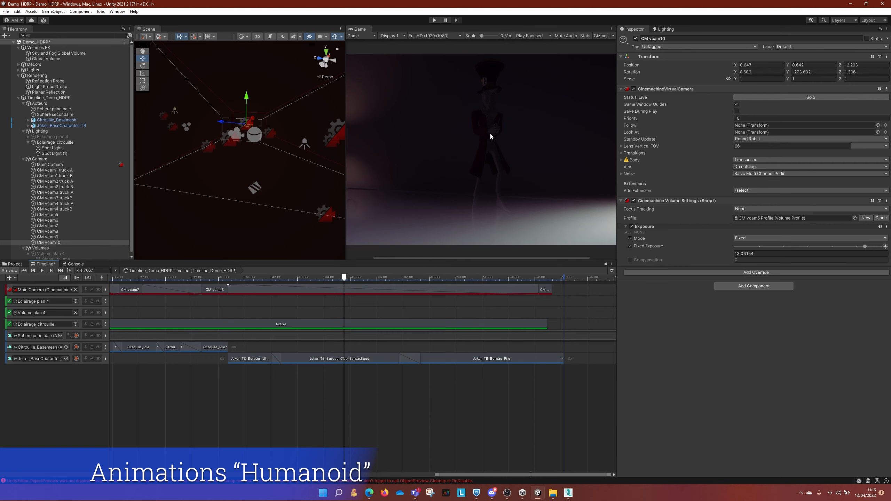
left_click(305, 280)
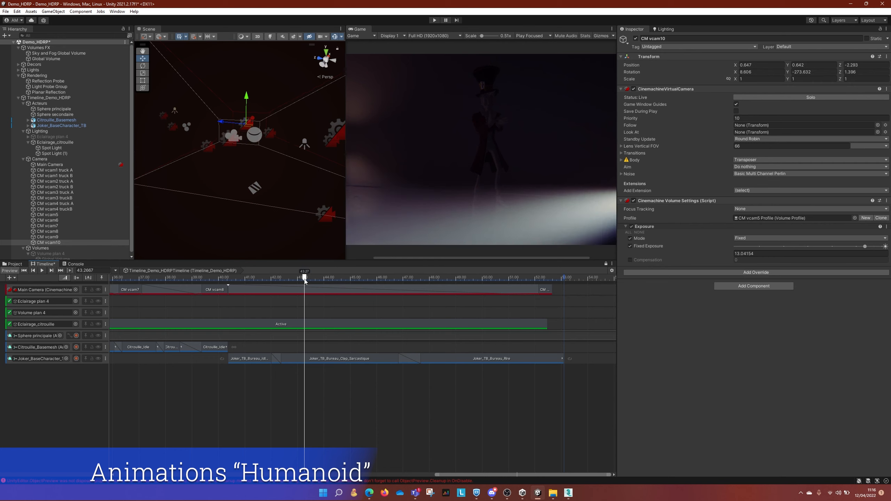
Step: Collapse the Camera group and create an empty object named Eclairage_joker inside Lighting
left_click(24, 159)
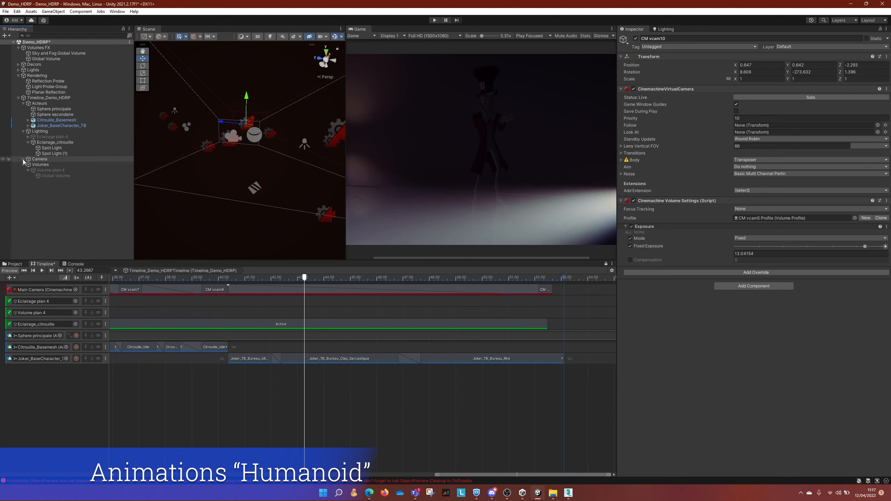
left_click(40, 164)
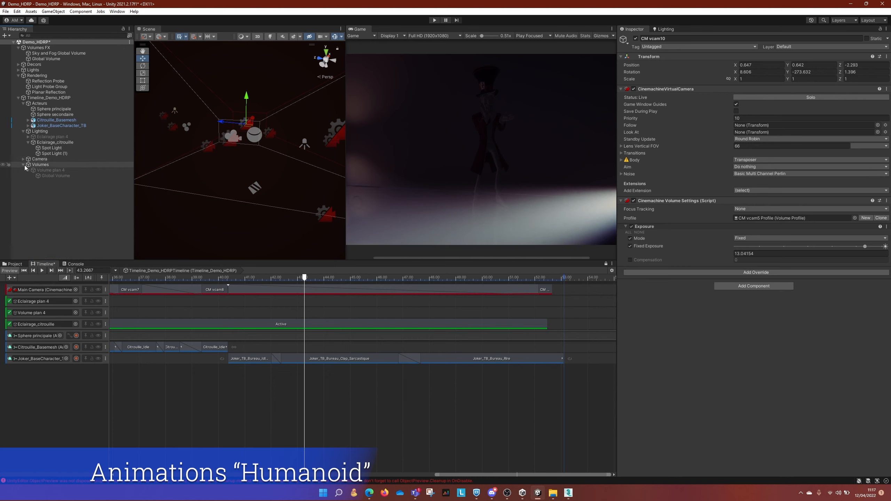
left_click(36, 131)
right_click(42, 131)
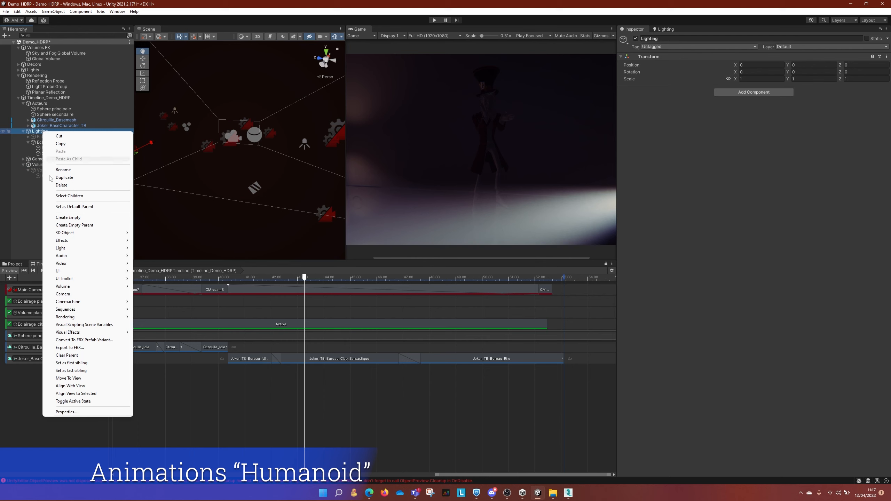
left_click(66, 218)
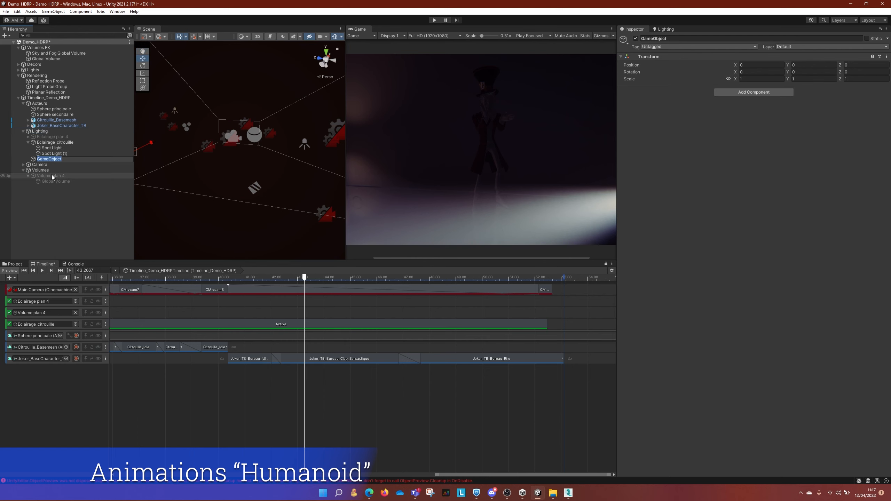
type("Eclairage_joker")
key("Return")
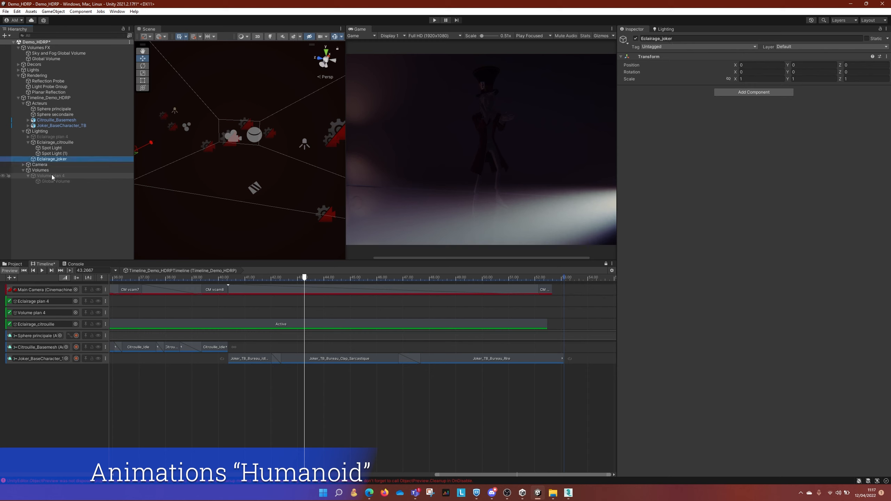
Step: Add an activation track for Eclairage_joker and fit its Active clip from 40.37 s to 52.67 s
mouse_move(62, 325)
left_mouse_down()
mouse_move(54, 372)
mouse_move(58, 334)
left_mouse_up()
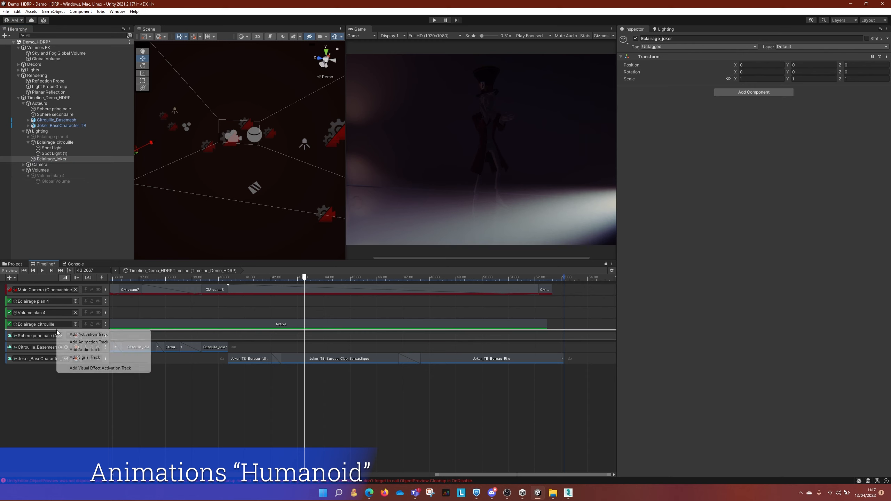
left_click(75, 339)
scroll(260, 347, "down", 10)
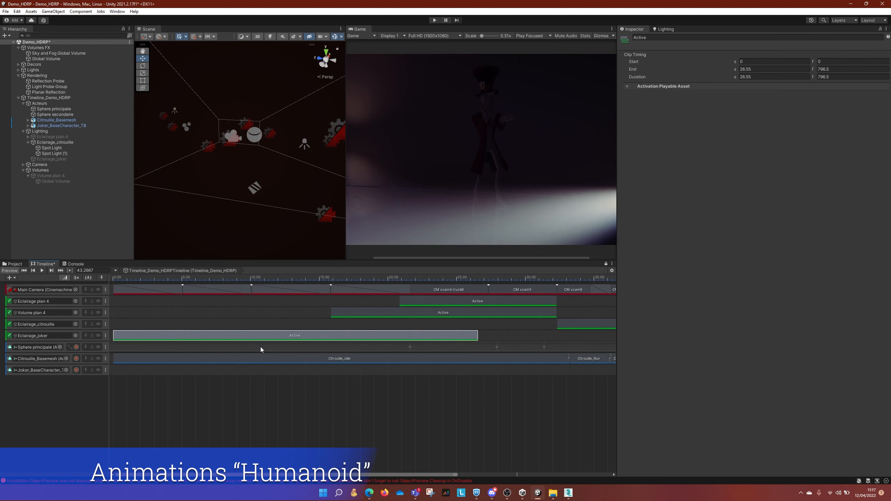
left_click_drag(161, 337, 447, 337)
middle_click_drag(447, 337, 412, 339)
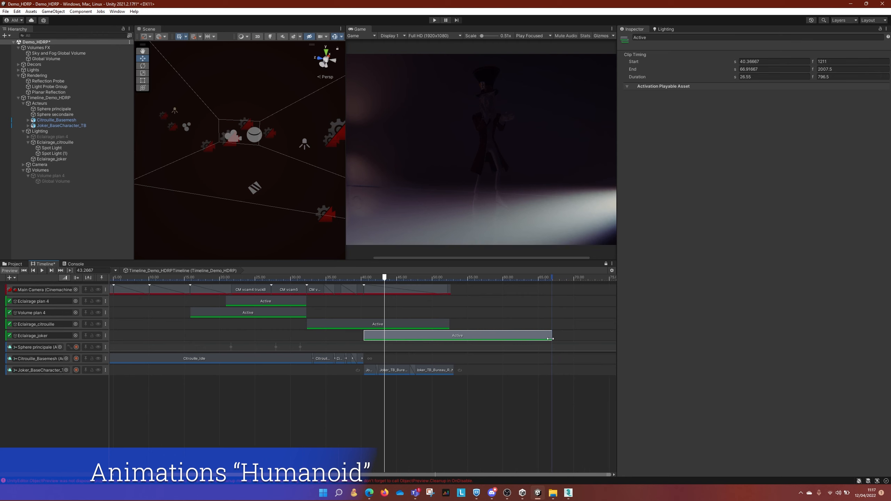
left_click_drag(550, 338, 451, 335)
mouse_move(386, 278)
left_mouse_down()
mouse_move(364, 278)
mouse_move(379, 278)
left_mouse_up()
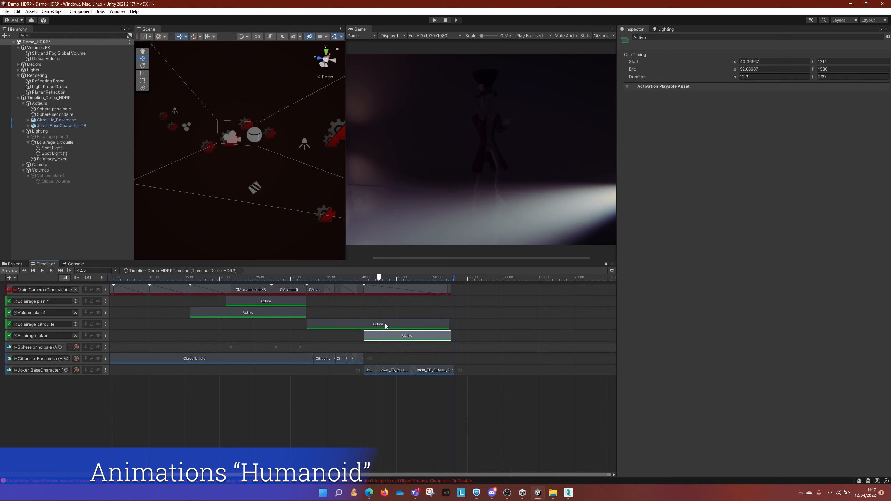
Step: Create a spotlight as a child of Eclairage_joker
left_click(49, 159)
right_click(47, 159)
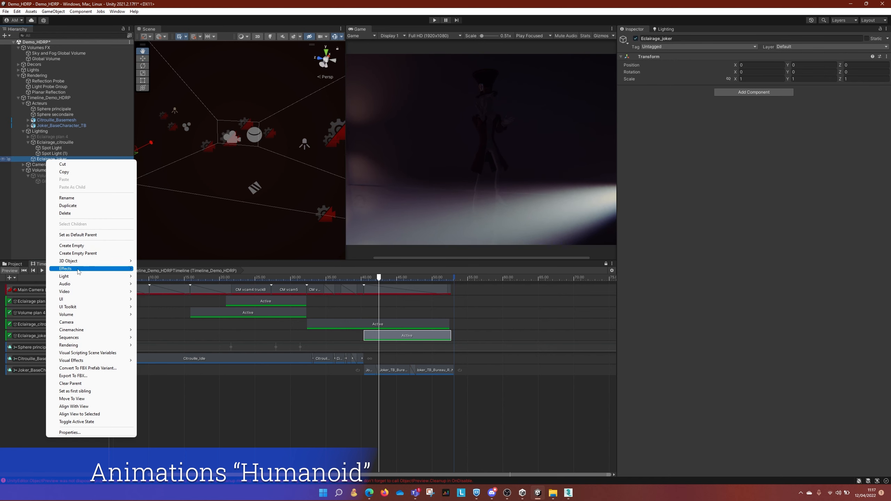
mouse_move(84, 276)
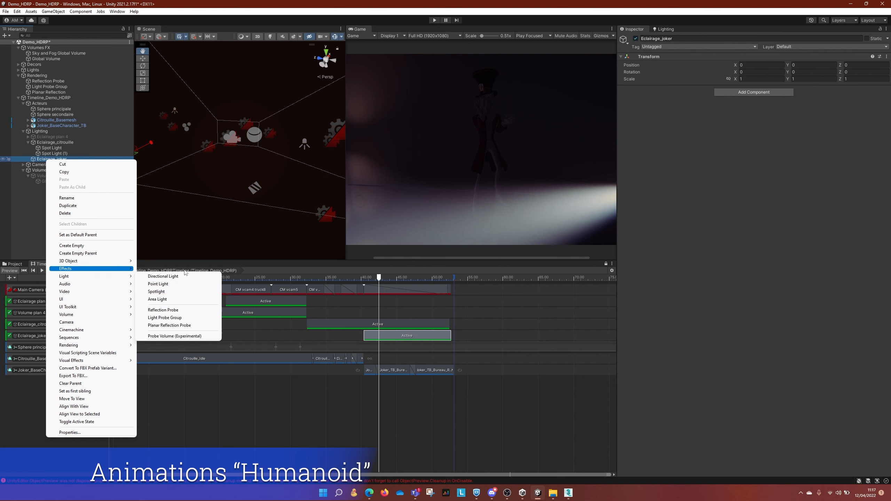
left_click(172, 293)
Step: Move the new spotlight across the room to the floor near the Joker, at about X 1.037, Y 0, Z -3.638
scroll(256, 136, "down", 8)
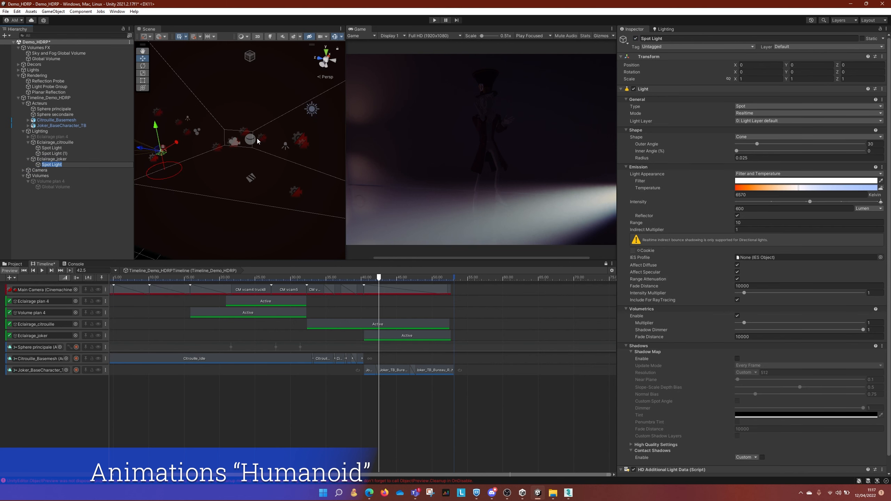
left_click_drag(256, 138, 199, 142, "alt")
middle_click_drag(200, 142, 231, 145)
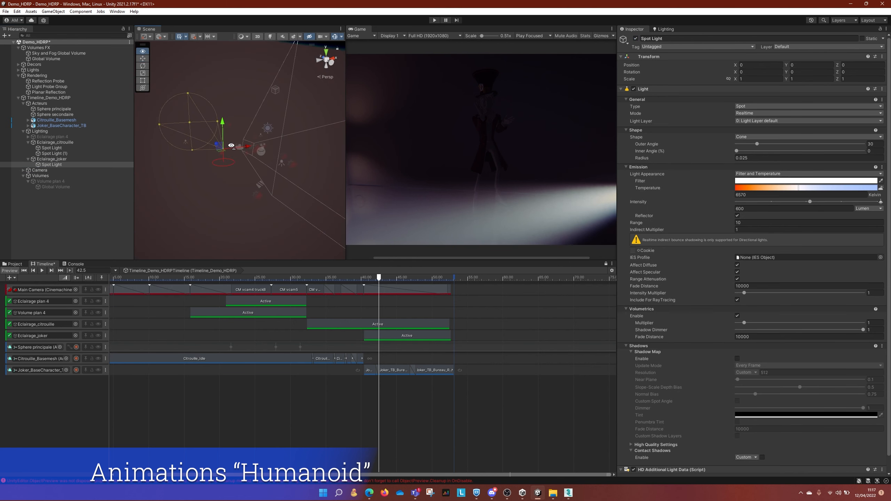
scroll(230, 145, "up", 4)
right_click_drag(231, 150, 229, 145)
key("w")
left_click(253, 172)
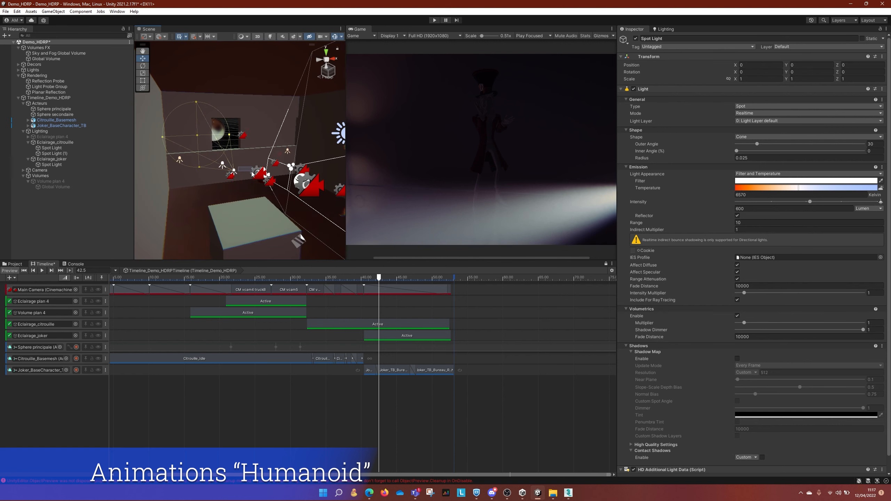
left_click(233, 171)
left_click(57, 165)
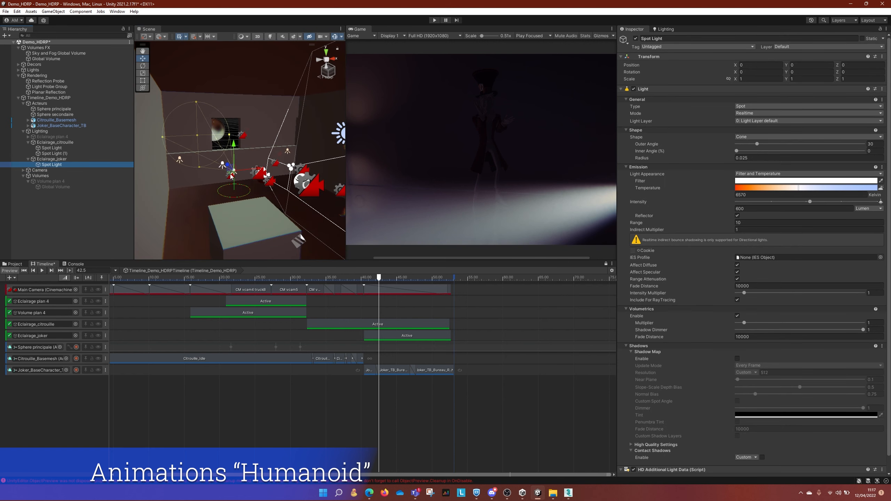
left_click_drag(230, 172, 304, 215)
middle_click_drag(304, 214, 224, 173)
left_click_drag(228, 183, 274, 194)
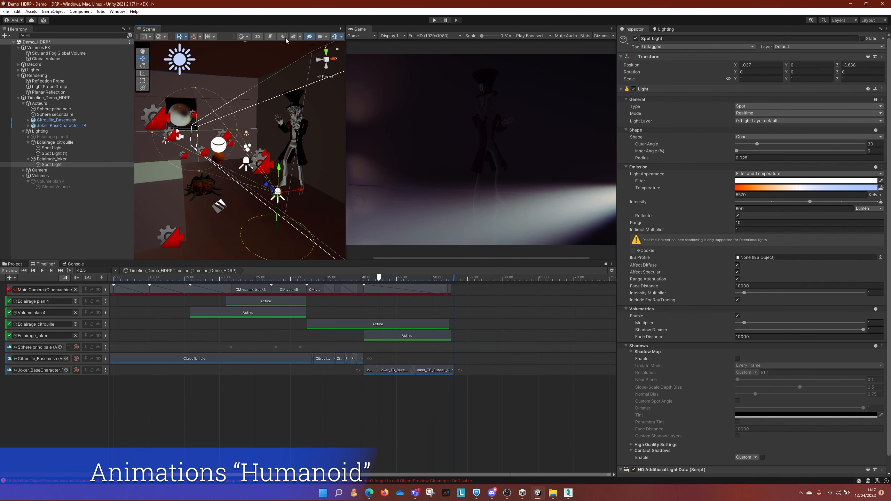
Step: Enable scene lighting, raise the Joker's spotlight to about Y 1.446 turned about 52.8° around Y, and set its intensity to 40000 lumen
left_click(270, 37)
key("e")
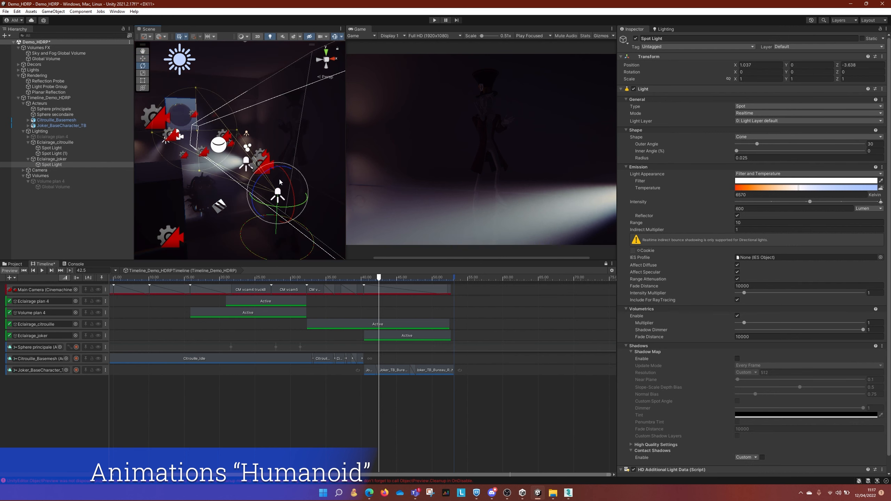
left_click_drag(279, 181, 228, 81)
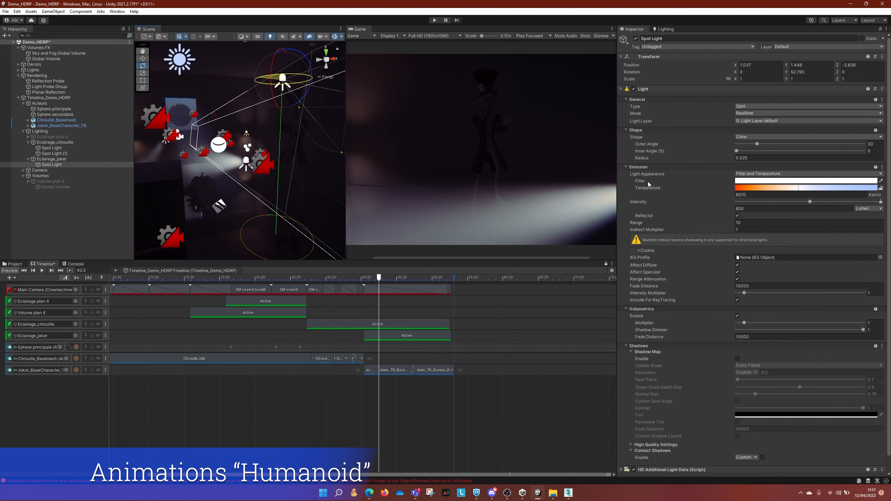
left_click_drag(844, 203, 877, 202)
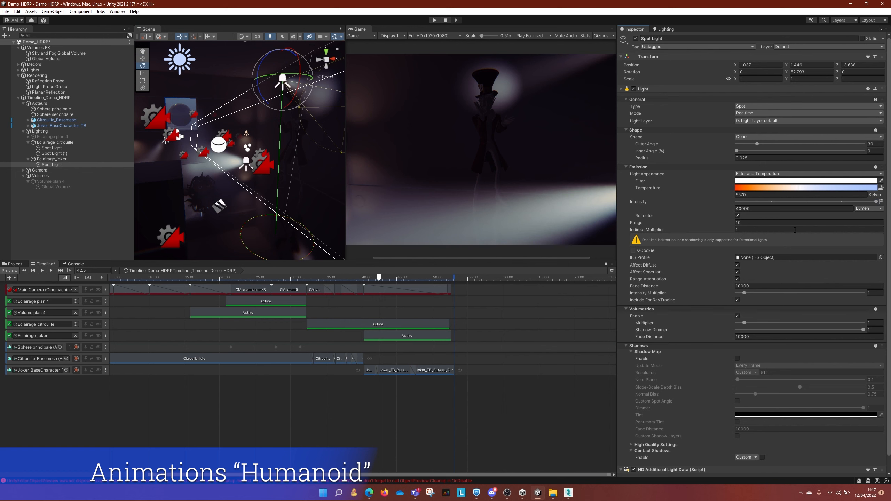
Step: Move the Joker's spotlight to about Z -1.48 and aim it at the Joker with rotation about X 35.393, Y 126.955, Z 23.545
left_click_drag(293, 158, 323, 109, "alt")
key("w")
left_click_drag(270, 84, 142, 91)
key("e")
key("w")
key("e")
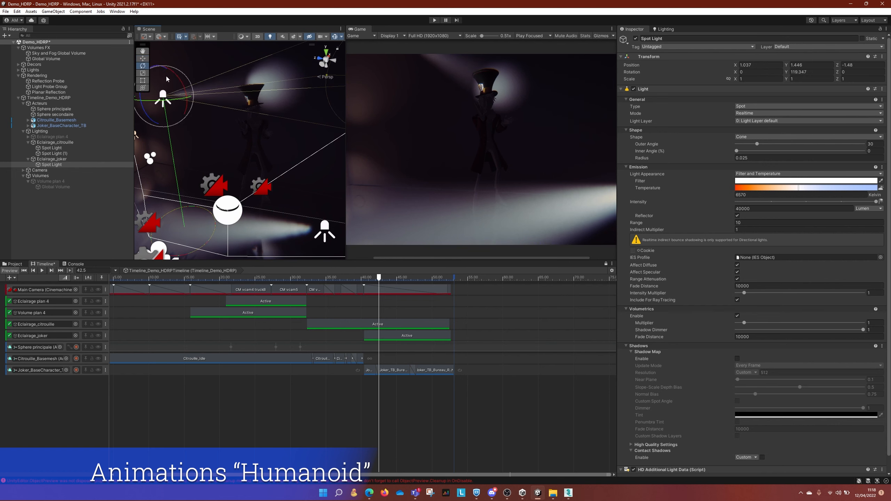
middle_click_drag(151, 78, 181, 82)
left_click_drag(231, 91, 279, 68)
Step: Widen the spotlight's outer angle to about 119.9 and move the light to about X 1.363, Y 1.944
left_click_drag(757, 144, 821, 144)
key("w")
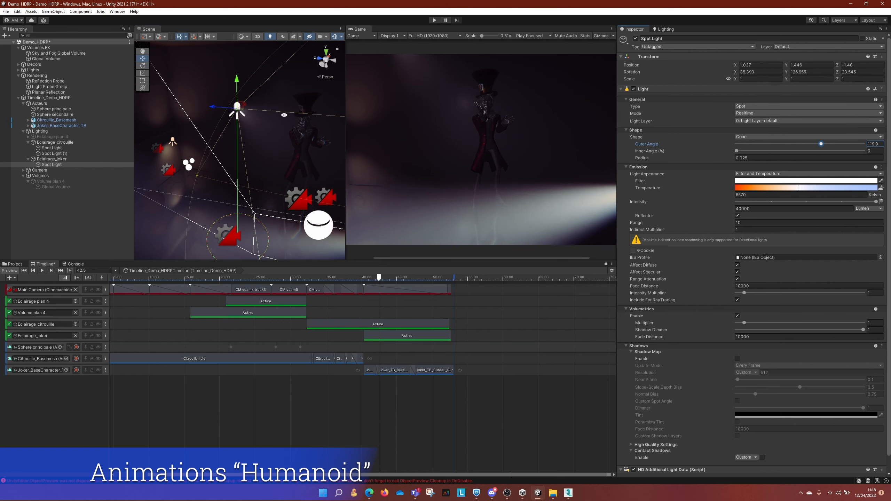
right_click_drag(259, 114, 204, 100)
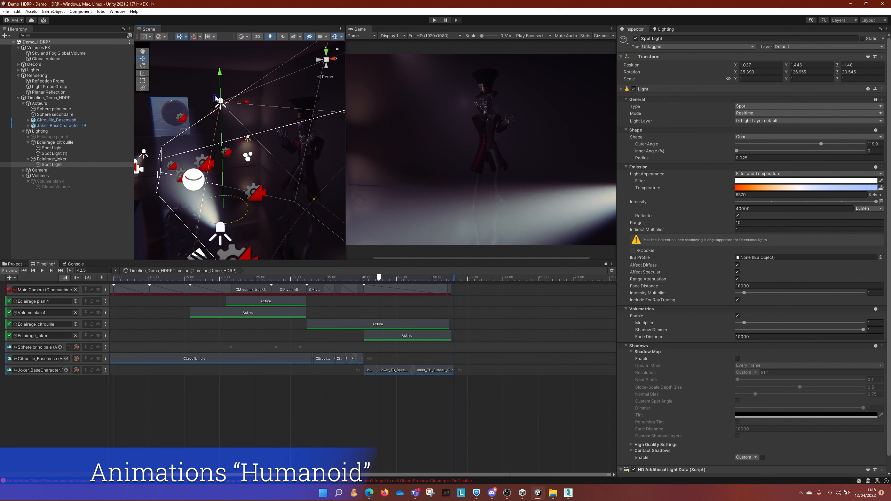
left_click_drag(216, 101, 239, 72)
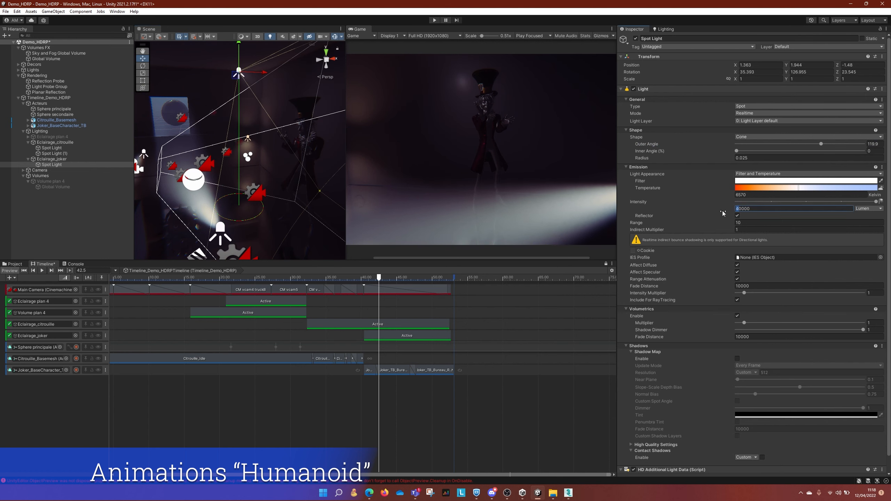
Step: Set the spotlight's intensity to 80000 lumen, its range to about 19.08 and its volumetric multiplier to about 12.11
type("8")
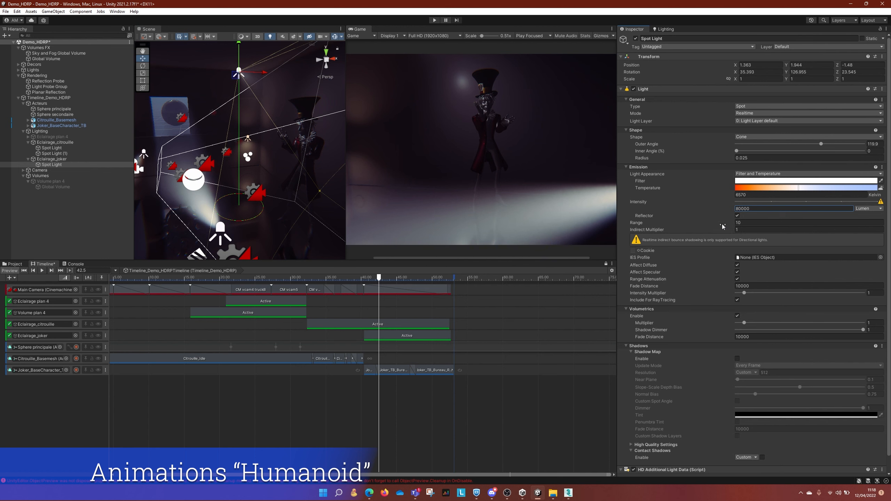
left_click_drag(728, 224, 801, 222)
left_click_drag(883, 223, 728, 286)
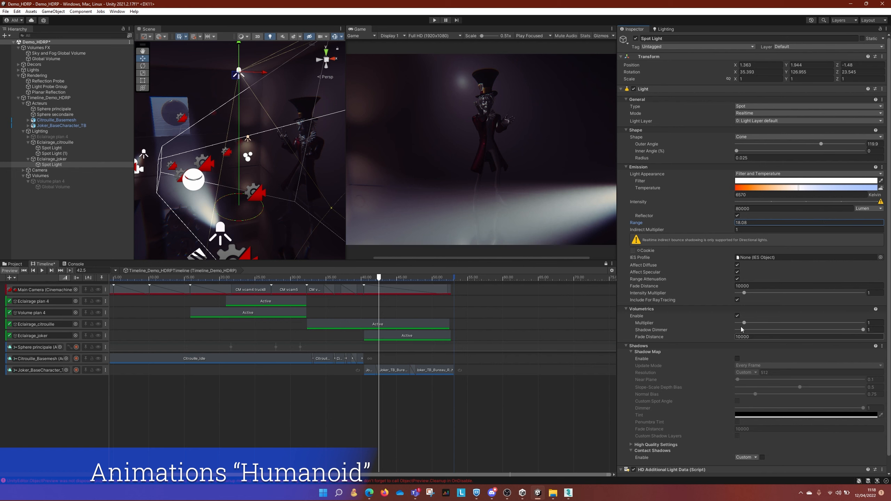
left_click_drag(745, 323, 834, 322)
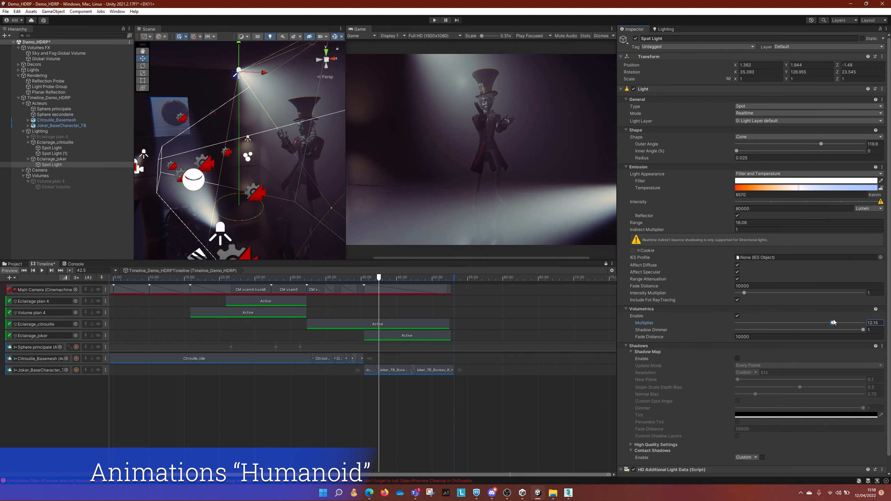
Step: Enable the spotlight's shadow map at High resolution and preview the shot at about 44.03 s on the timeline
left_click(737, 358)
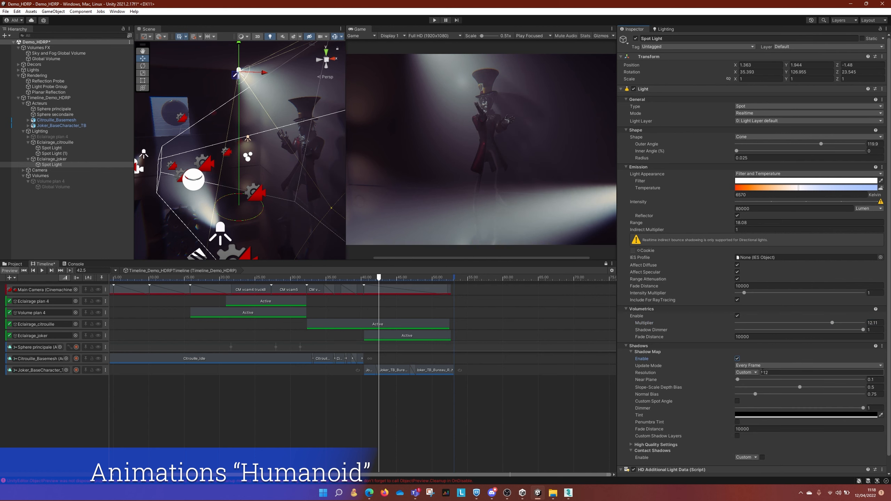
left_click(754, 373)
left_click(752, 404)
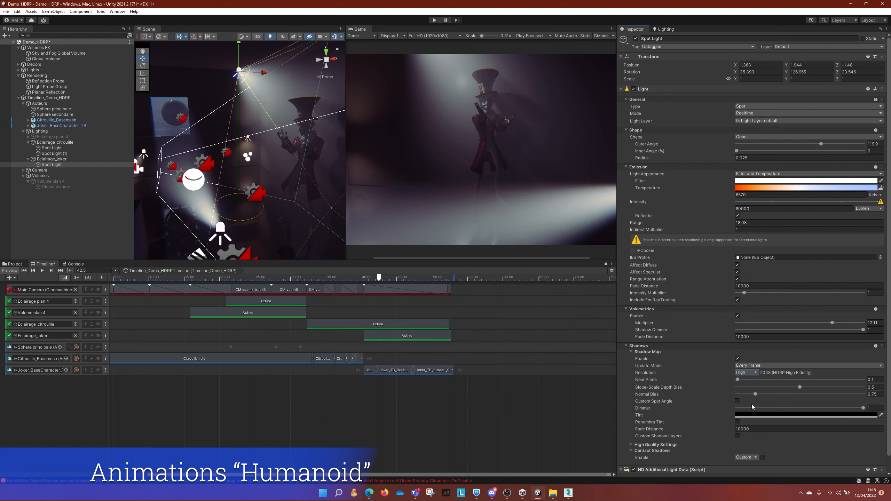
left_click_drag(227, 176, 250, 144, "alt")
left_click_drag(233, 105, 234, 122, "alt")
mouse_move(376, 279)
left_mouse_down()
mouse_move(358, 279)
mouse_move(400, 279)
mouse_move(389, 279)
left_mouse_up()
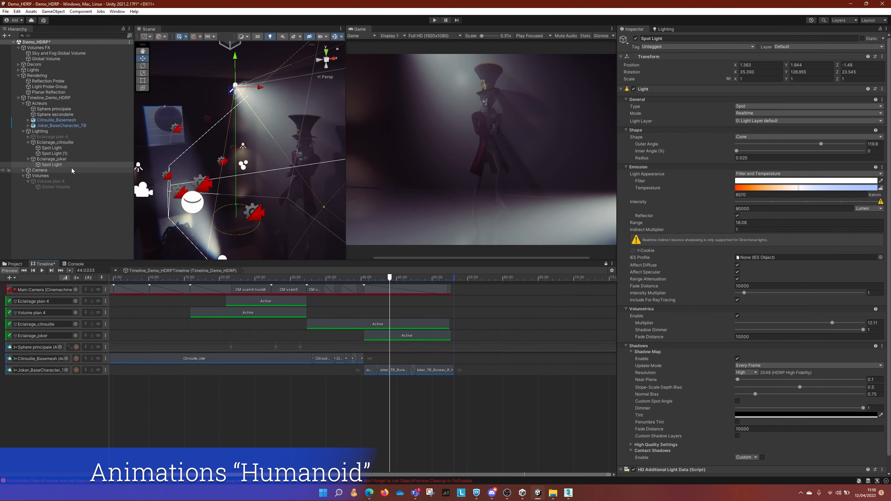
Step: Duplicate the Joker's spotlight and place the copy at about X 1.51, Y 1.944, Z -3.643 with a Y rotation of about 18.333
left_click(53, 164)
key("ctrl+d")
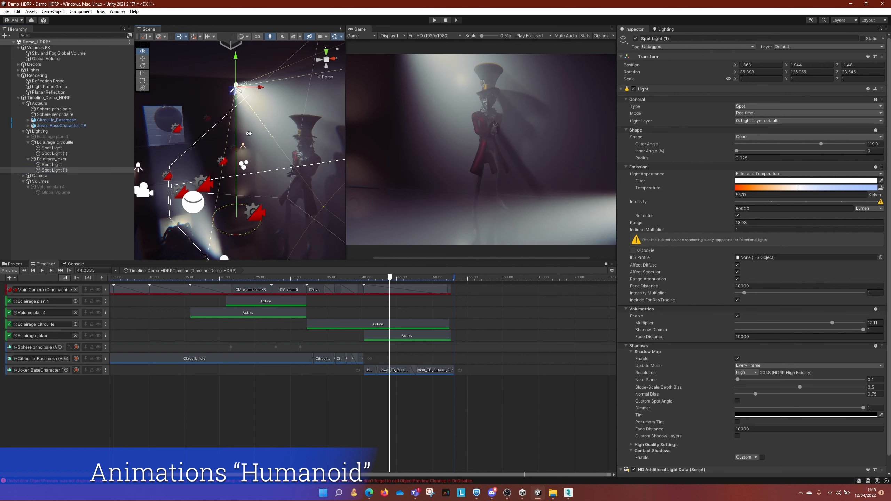
left_click_drag(244, 144, 375, 135, "alt")
left_click_drag(247, 151, 259, 149, "alt")
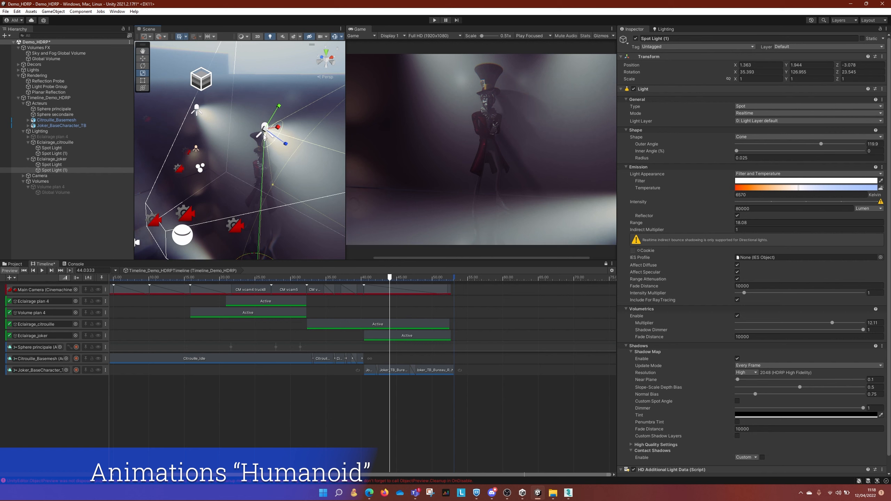
key("e")
left_click_drag(311, 141, 356, 146)
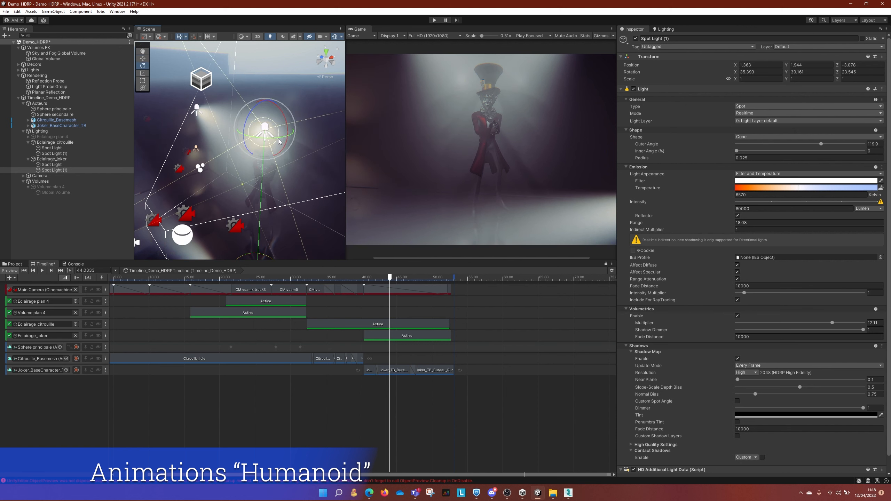
key("w")
left_click_drag(254, 139, 408, 167)
key("e")
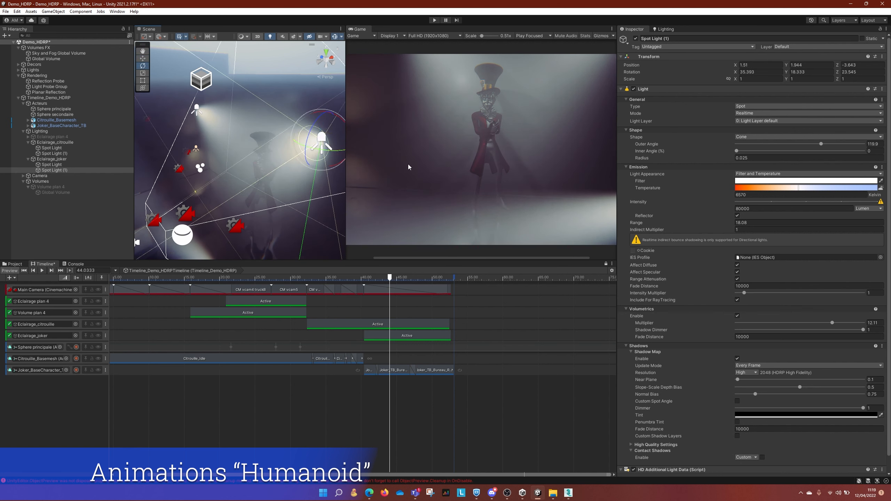
Step: Give the Joker's first spotlight a warm orange temperature and the duplicate a cool one of about 17279 K, previewing further along the timeline
left_click(53, 164)
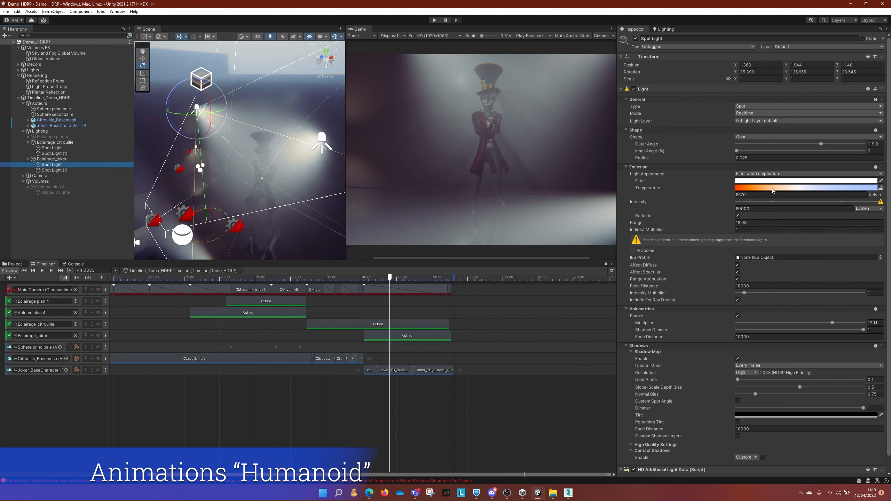
left_click(773, 190)
left_click(54, 170)
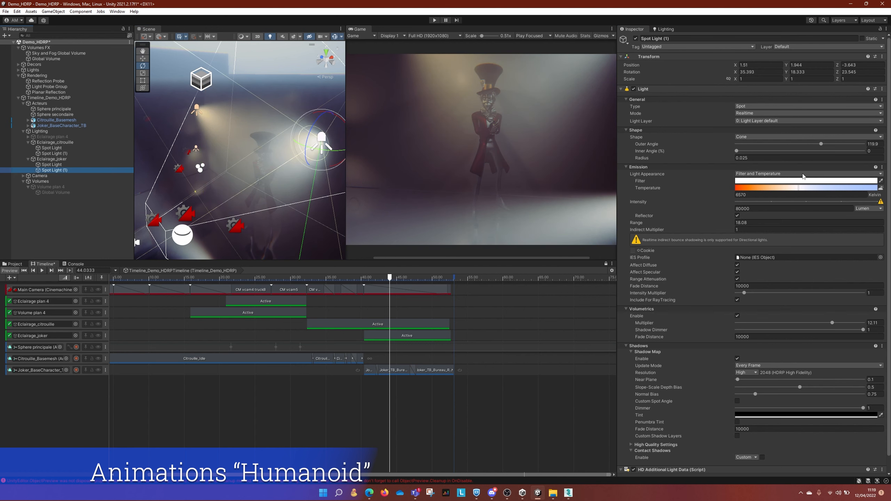
left_click(861, 189)
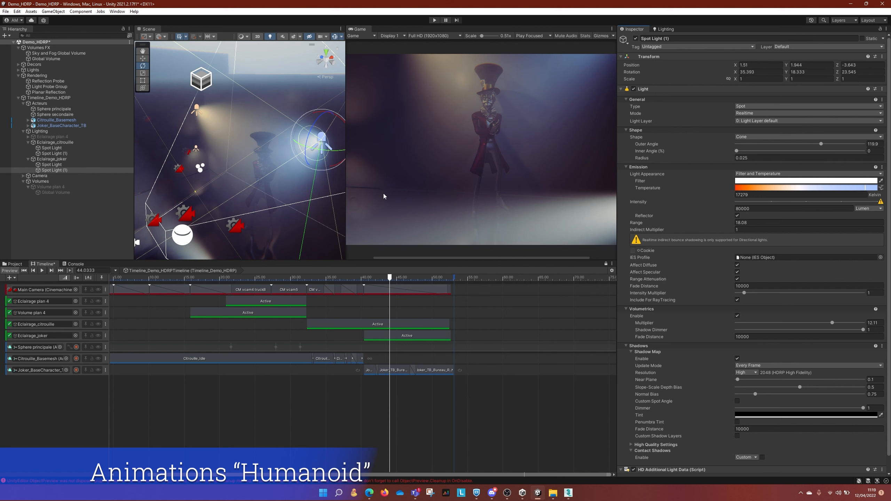
mouse_move(387, 282)
left_mouse_down()
mouse_move(342, 281)
mouse_move(403, 284)
left_mouse_up()
Step: Create a new material named JOker in the 03_Materials folder
left_click(14, 264)
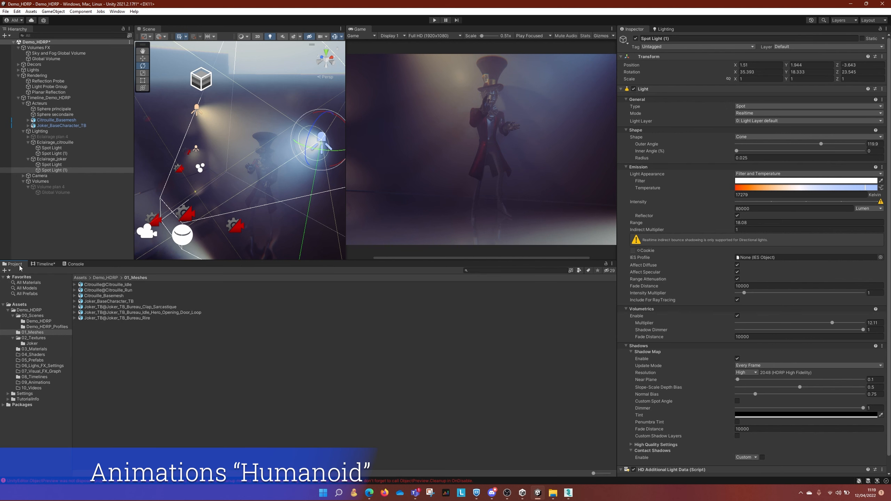
left_click(38, 342)
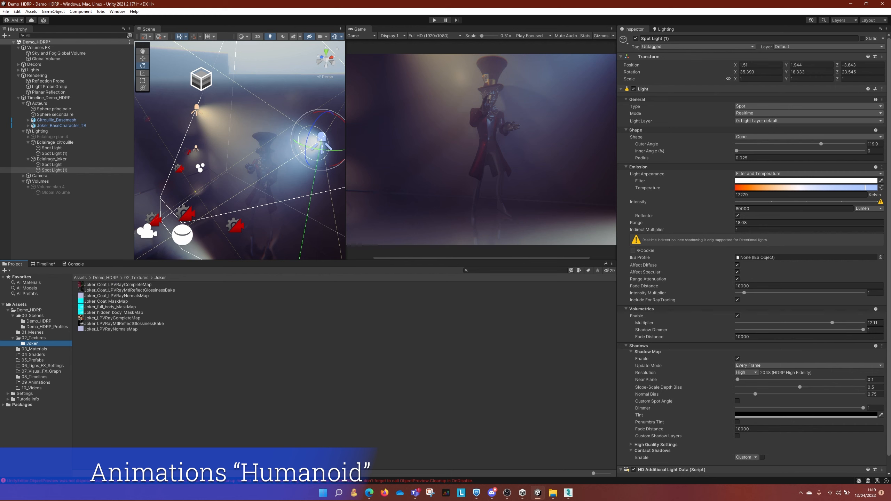
left_click(39, 350)
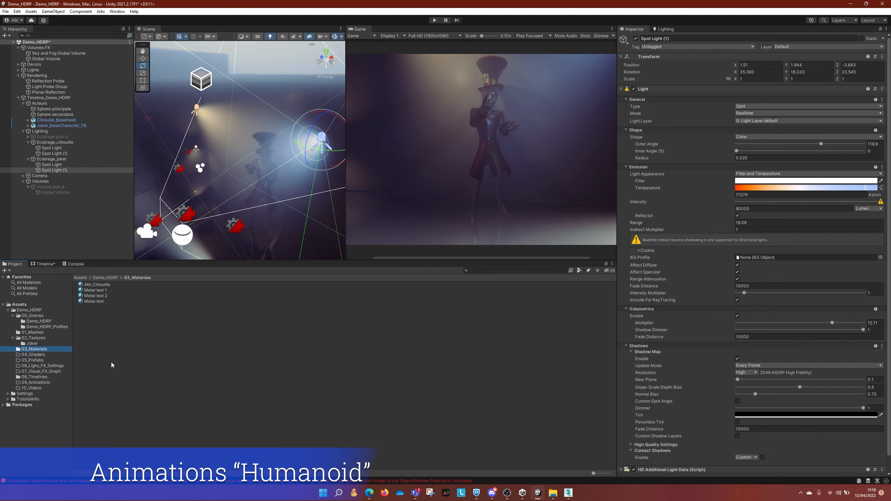
right_click(126, 365)
mouse_move(167, 173)
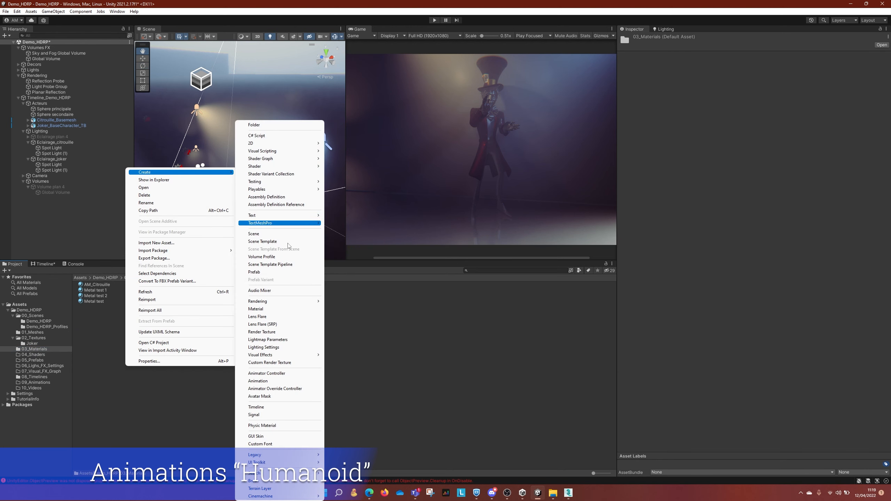
left_click(276, 309)
type("JOker")
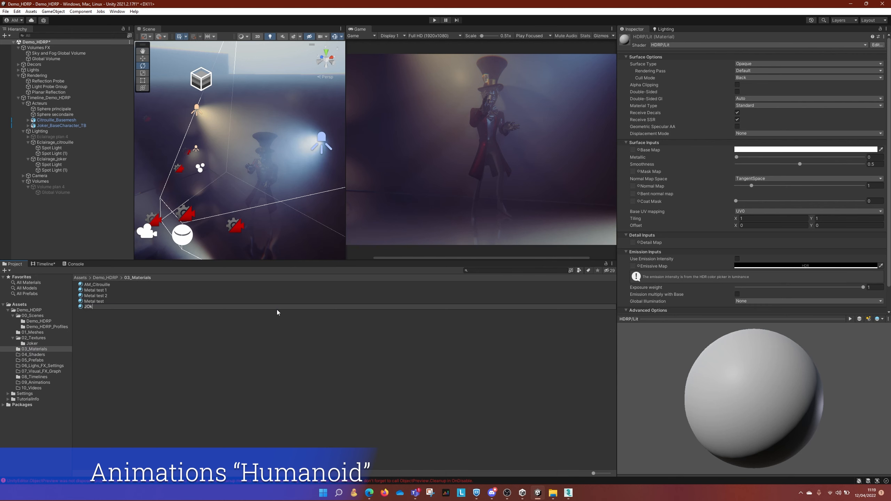
key("Return")
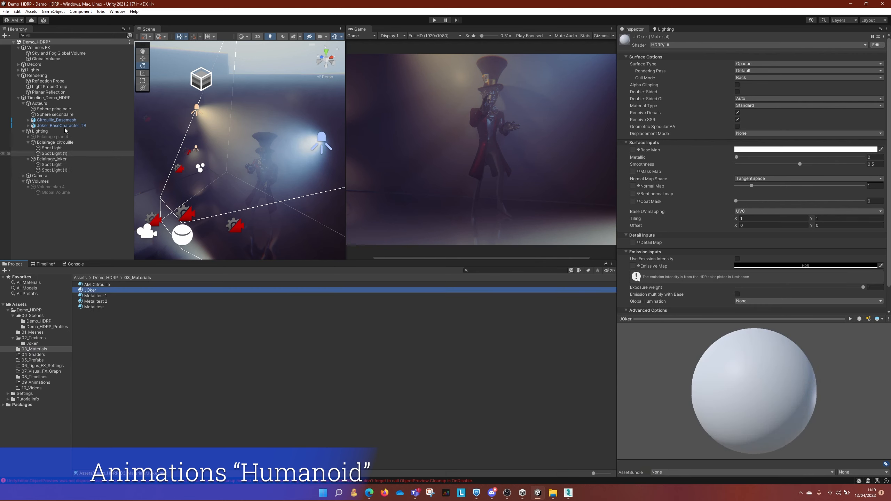
Step: Assign the JOker material to Element 0 of the Joker_LP_TB mesh inside Joker_BaseCharacter_TB
left_click(29, 126)
left_click(28, 126)
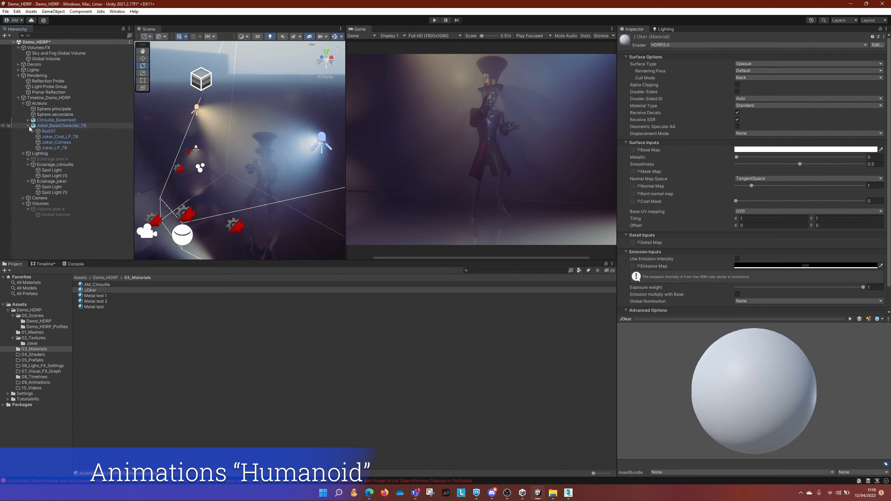
left_click(54, 148)
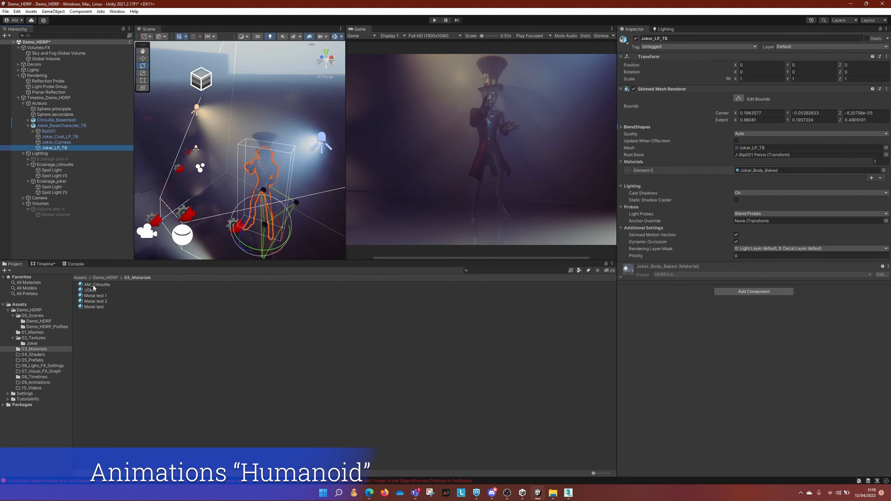
left_click_drag(94, 289, 755, 173)
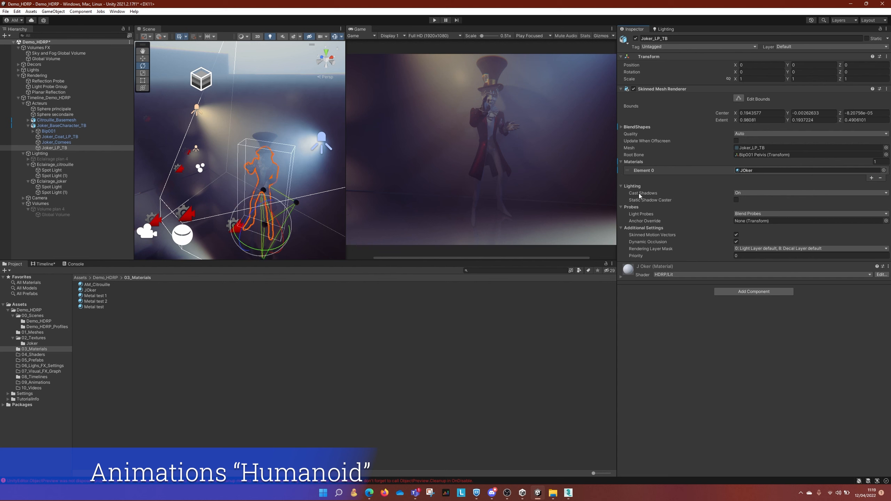
Step: Set the JOker material's base map to the Joker_LPVRayCompleteMap texture
left_click(90, 290)
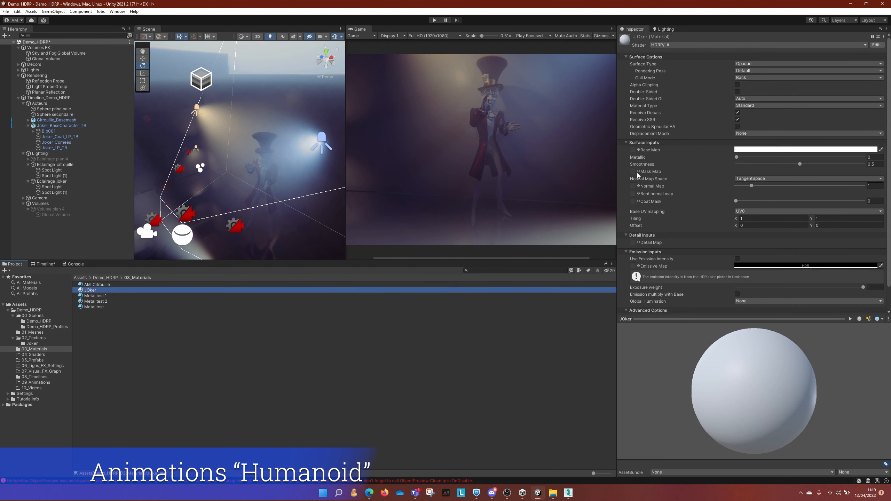
left_click(638, 150)
type("jok")
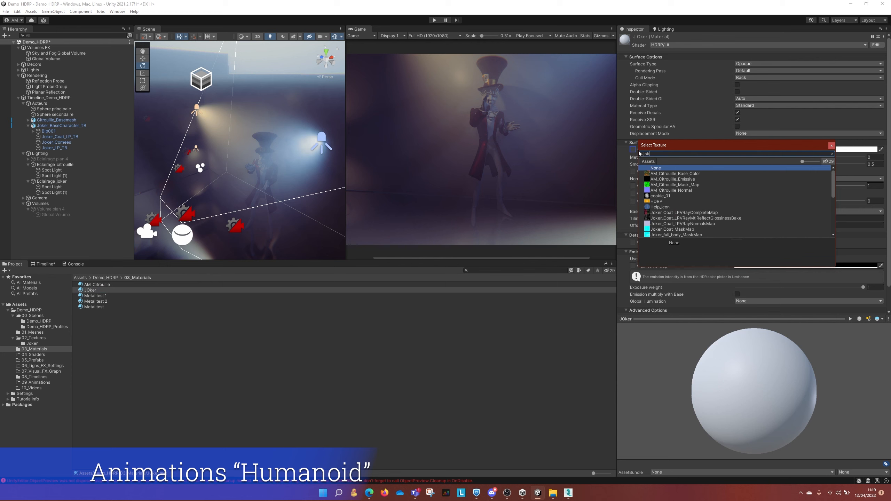
type("er")
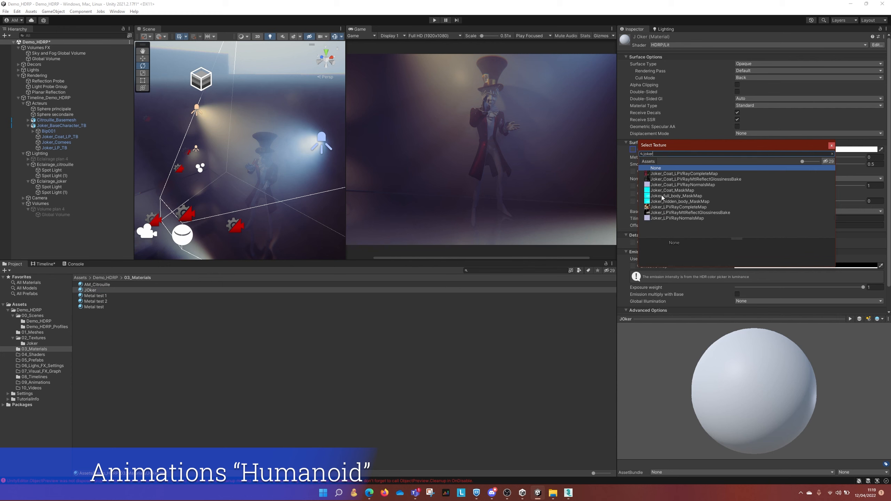
double_click(661, 206)
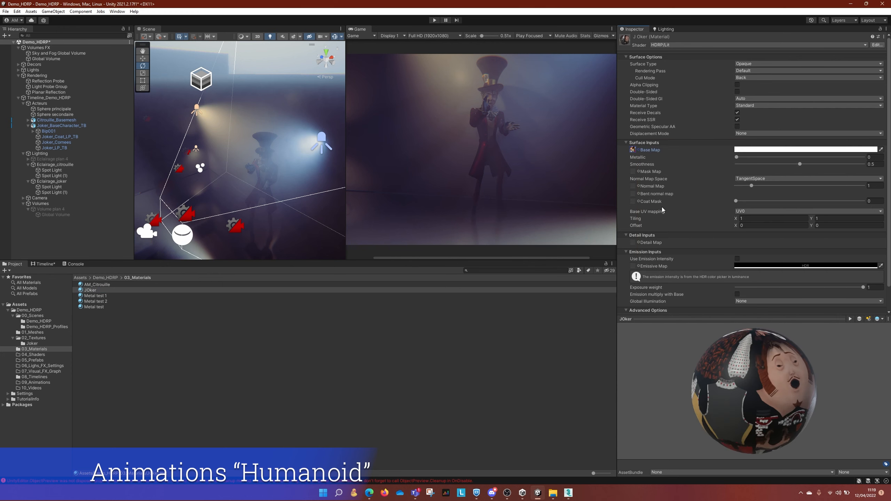
Step: Set the JOker material's mask map to the Joker_full_body_MaskMap texture
left_click(638, 171)
type("joker")
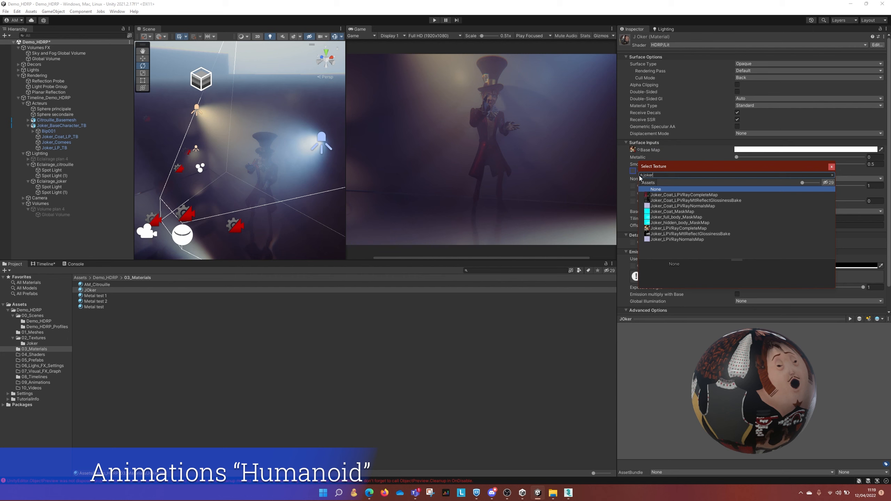
left_click(680, 217)
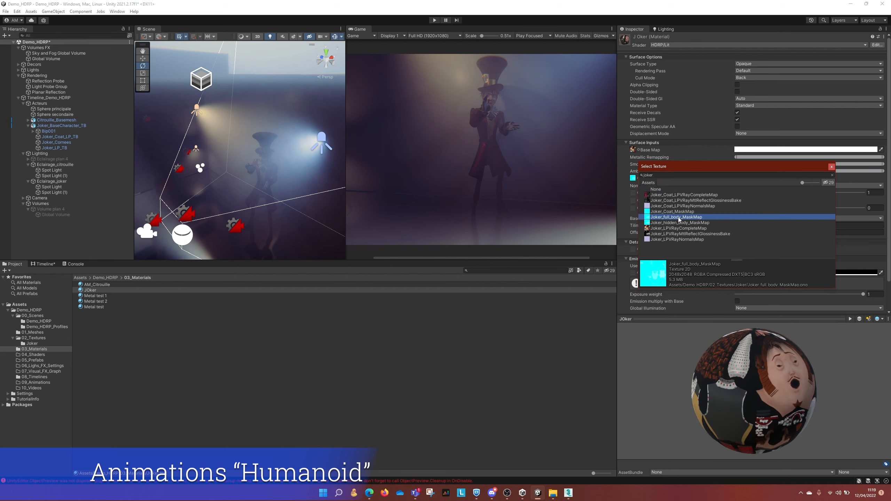
Step: Apply Joker_full_body_MaskMap as the JOker material's mask map and set its normal map to Joker_Coat_LPVRayNormalsMap
double_click(678, 219)
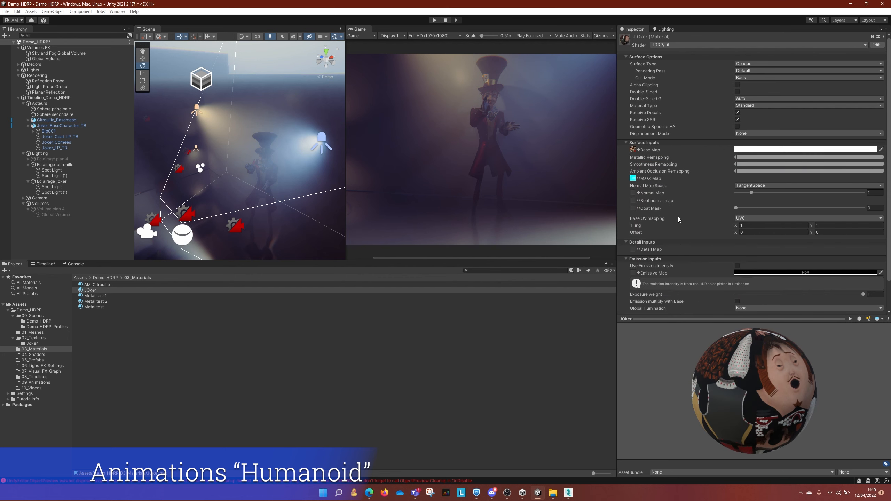
left_click(639, 193)
type("joker")
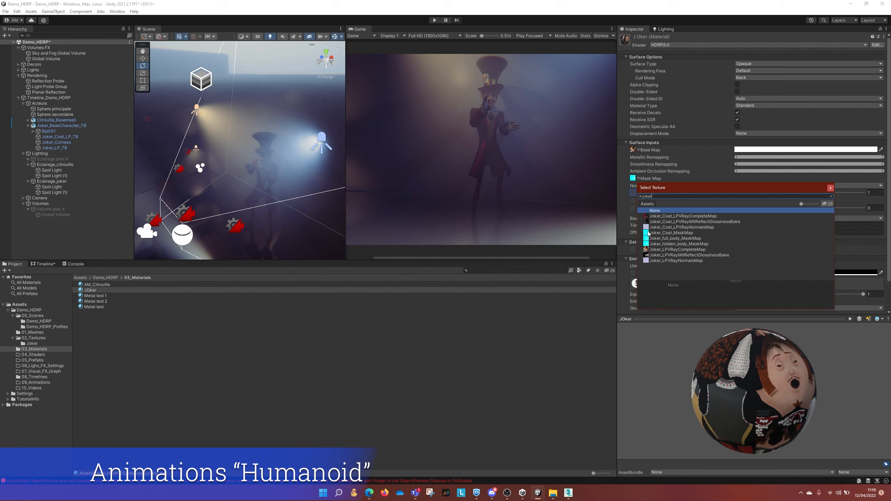
double_click(665, 228)
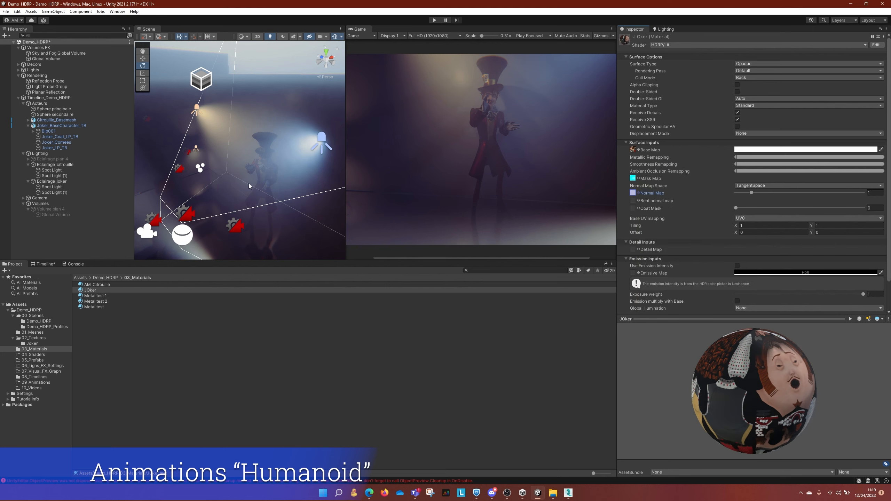
Step: Duplicate the JOker material in the 03_Materials folder and name the copy JOker coat
key("w")
right_click_drag(262, 170, 267, 147)
key("q")
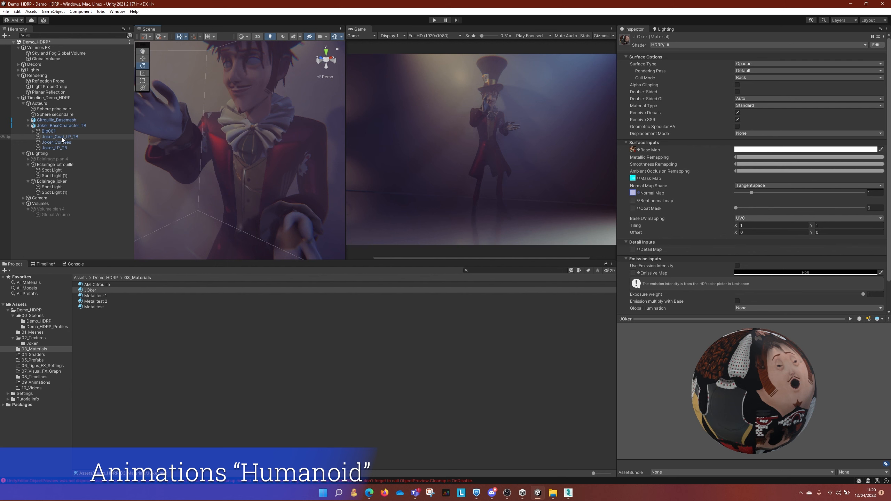
left_click(62, 137)
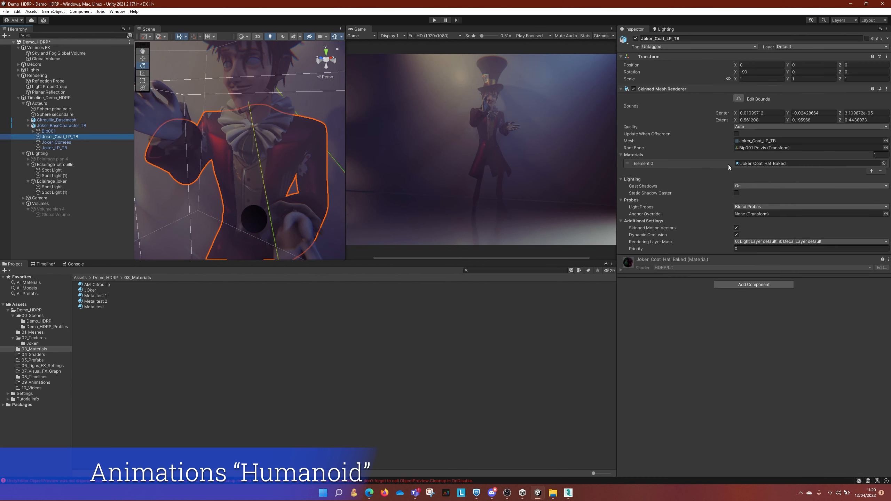
left_click(91, 290)
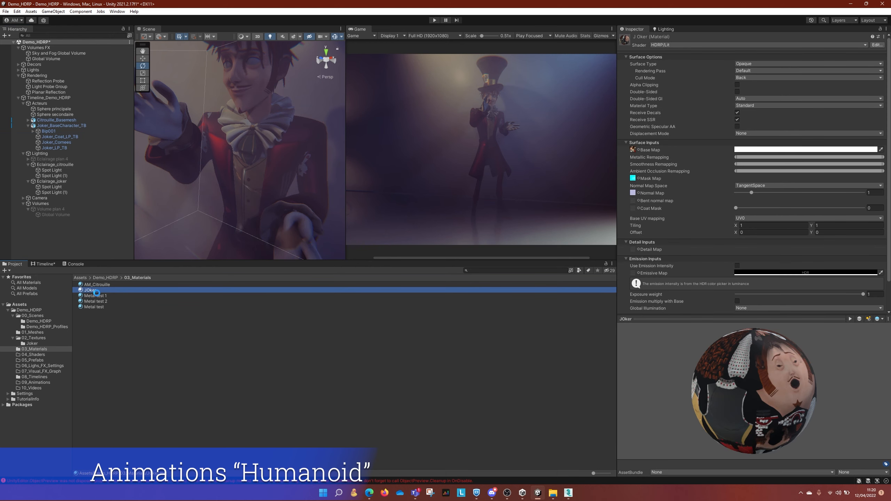
key("ctrl+d")
left_click(105, 290)
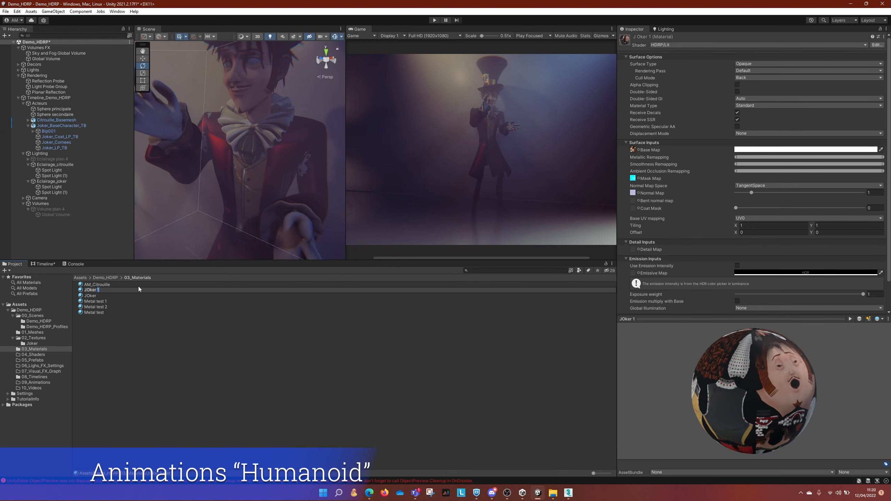
type("coat")
key("Return")
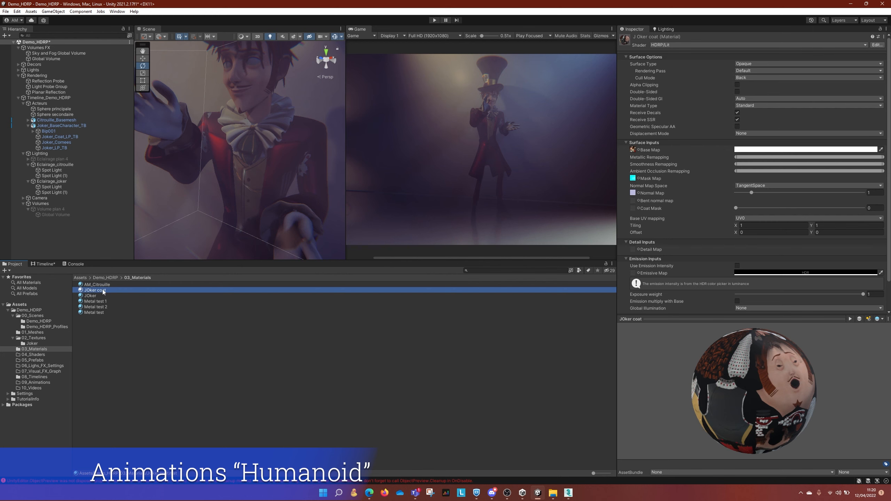
Step: Assign the JOker coat material to Element 0 of the Joker_Coat_LP_TB mesh
left_click_drag(103, 290, 231, 168)
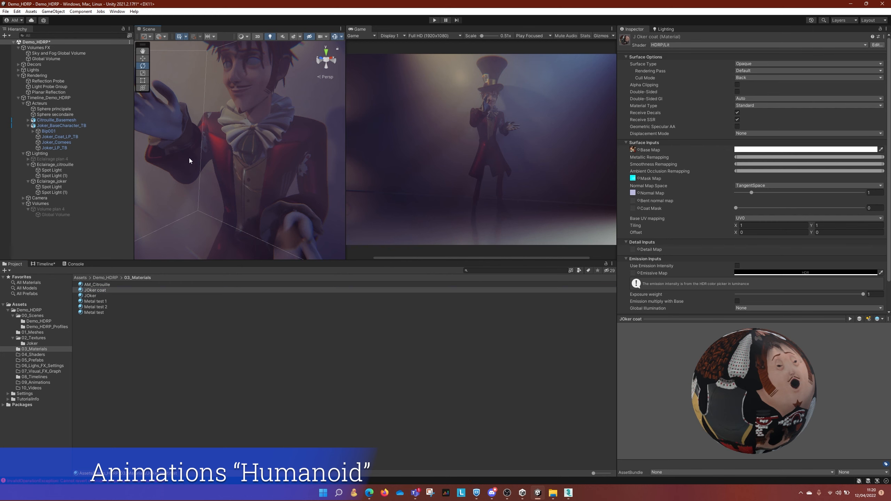
left_click(58, 137)
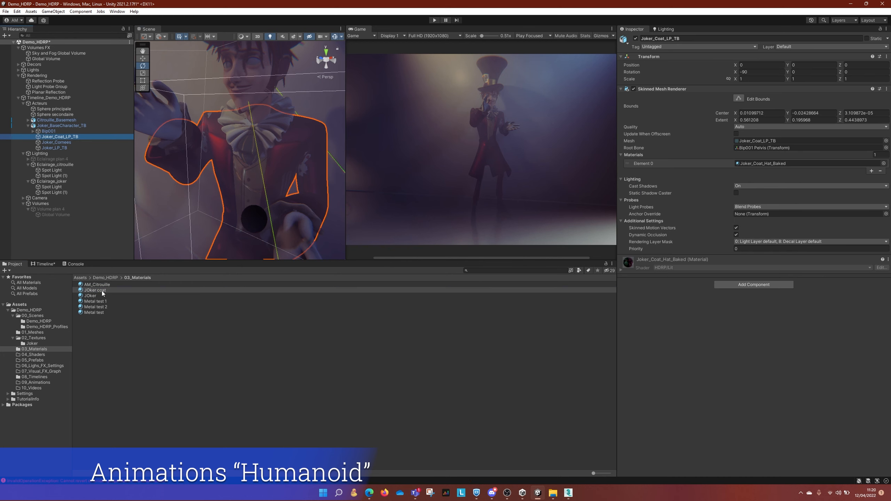
left_click_drag(102, 291, 757, 165)
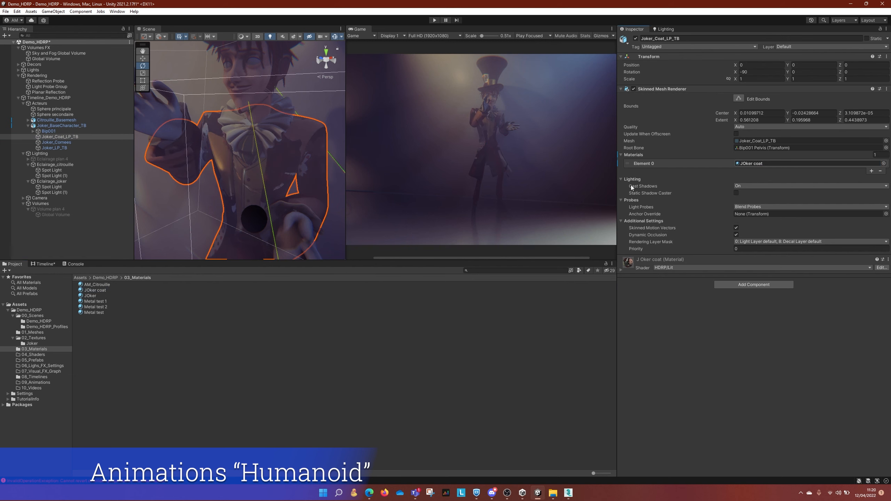
Step: Set the JOker coat material's base map to Joker_Coat_LPVRayCompleteMap and its mask map to Joker_Coat_MaskMap
left_click(99, 290)
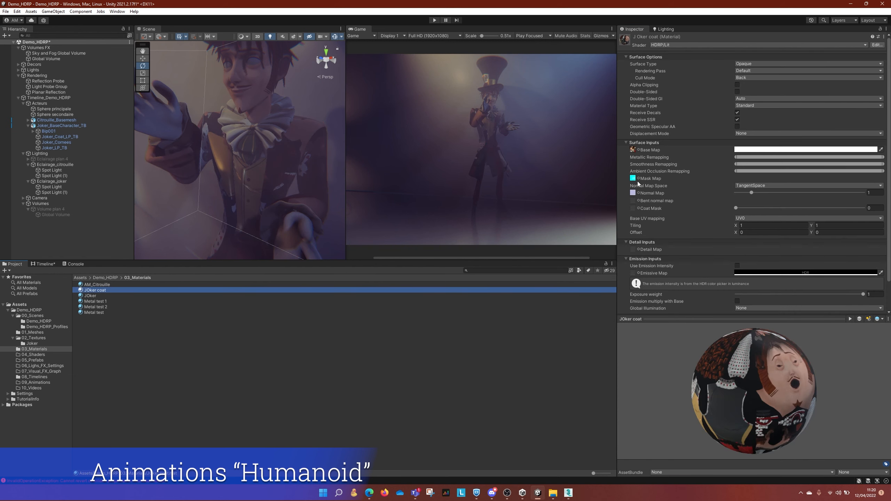
left_click(638, 150)
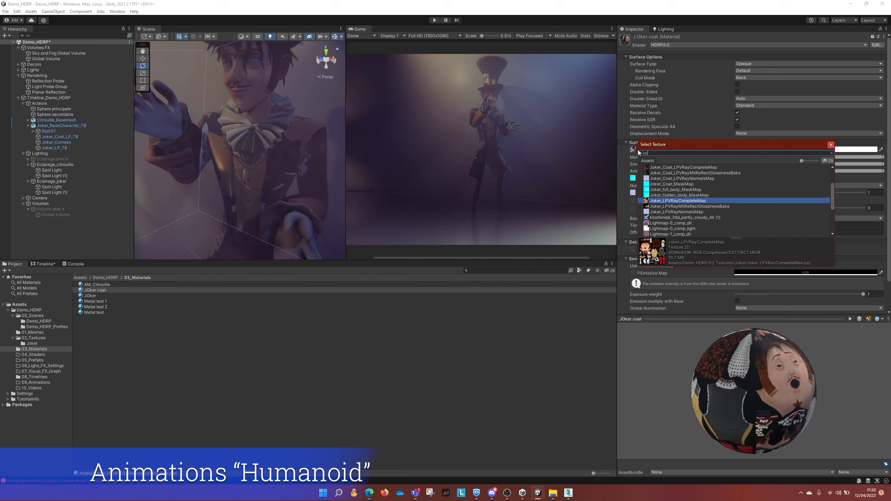
type("coat")
double_click(666, 172)
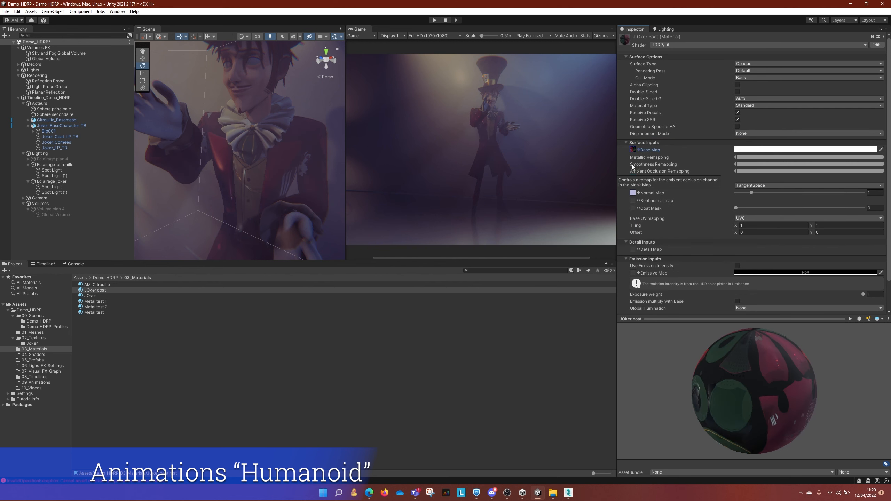
left_click(638, 178)
type("coat")
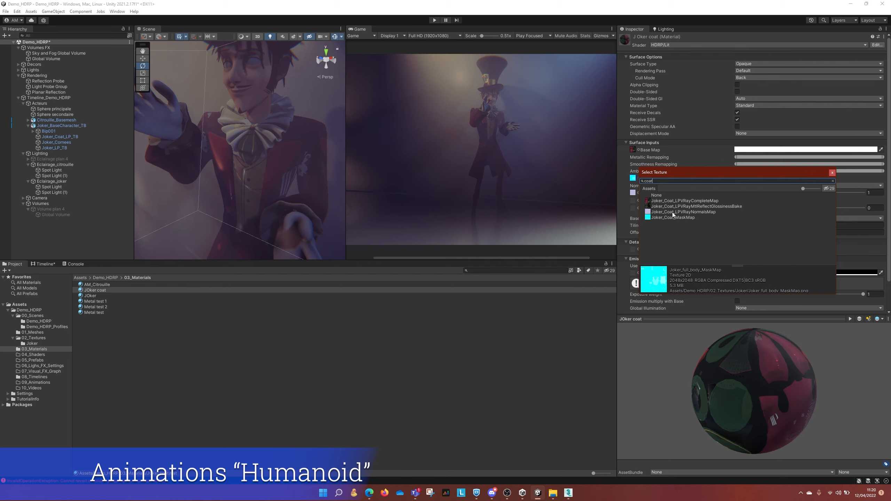
double_click(671, 217)
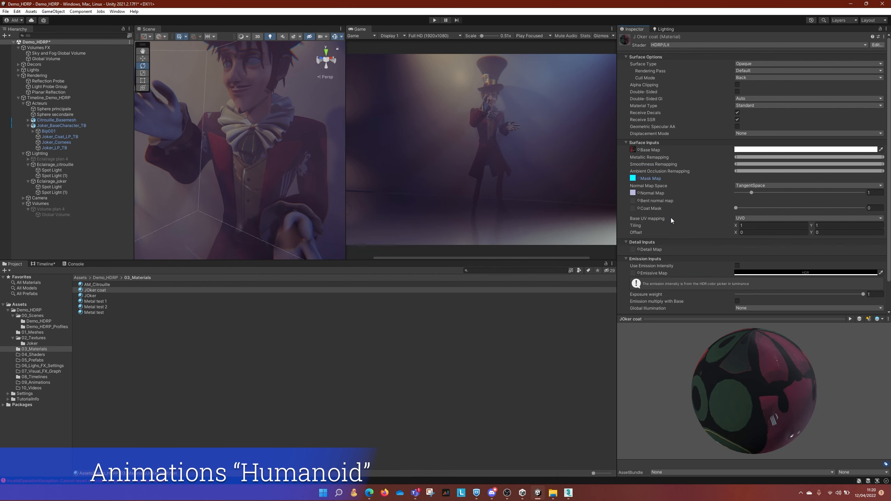
Step: Set the JOker coat material's normal map to the Joker_Coat_LPVRayNormalsMap texture
left_click(639, 200)
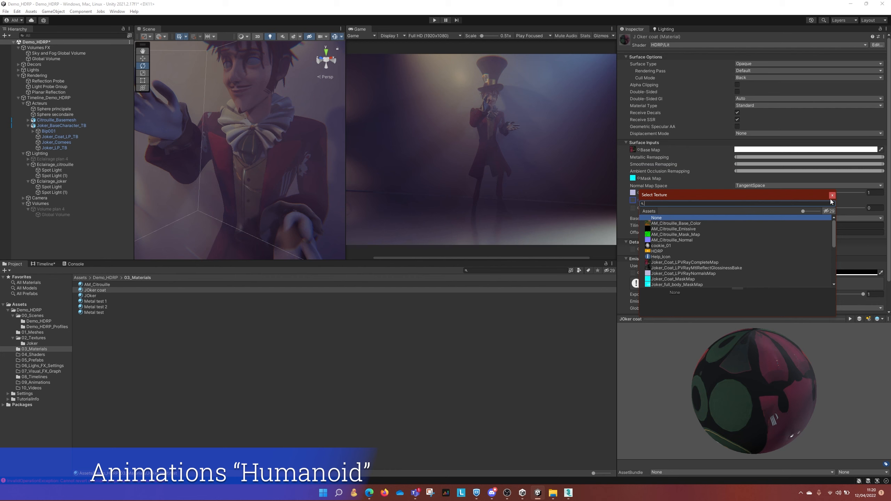
left_click(832, 195)
left_click(638, 193)
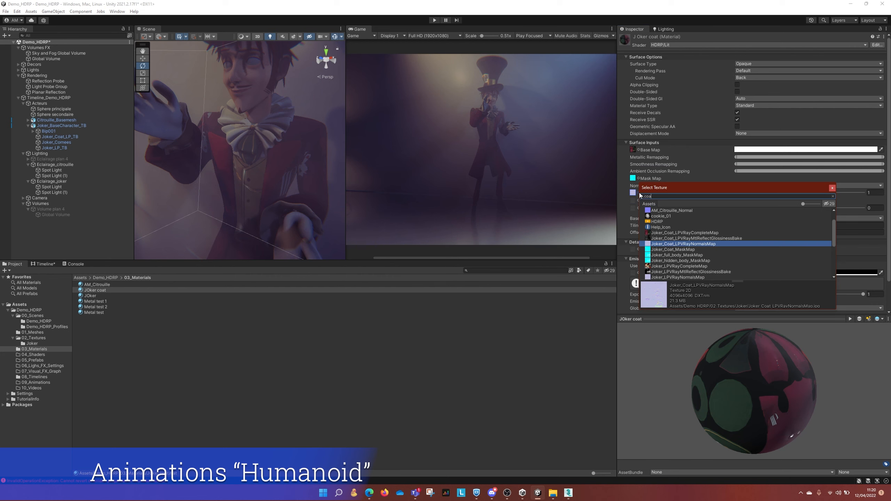
double_click(663, 228)
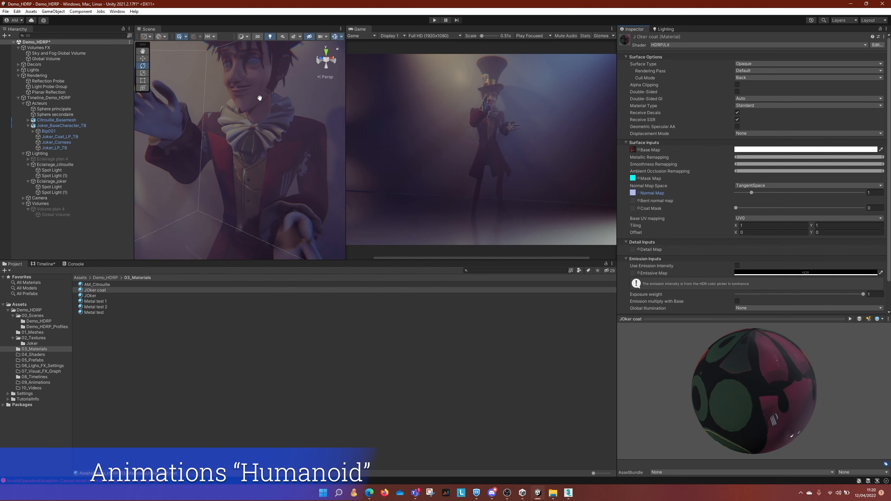
Step: Assign the JOker coat material to Element 0 of the Joker_Hat_LP_TB mesh on the character's head
middle_click_drag(260, 97, 258, 165)
left_click(247, 67)
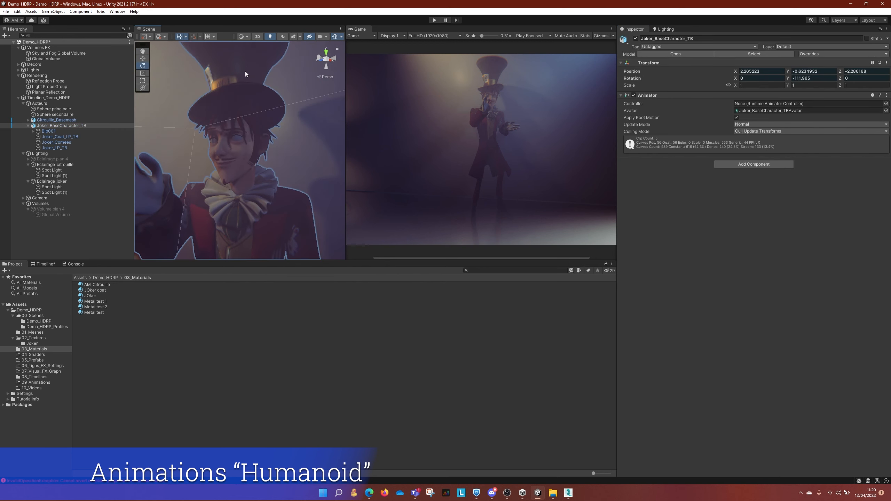
left_click(245, 71)
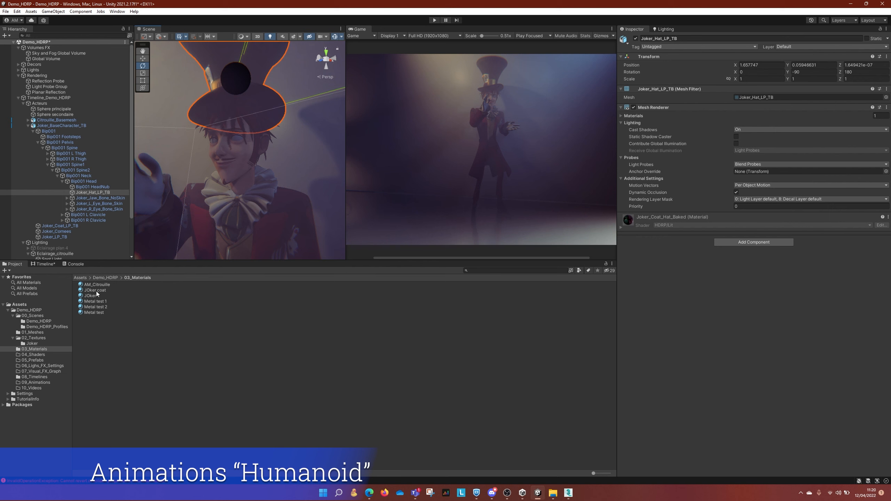
left_click_drag(97, 292, 737, 172)
left_click_drag(707, 215, 638, 221)
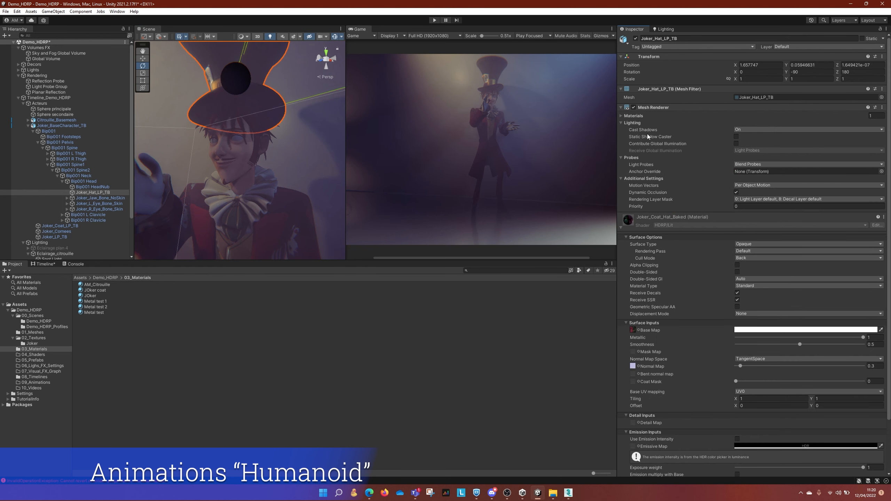
left_click(633, 116)
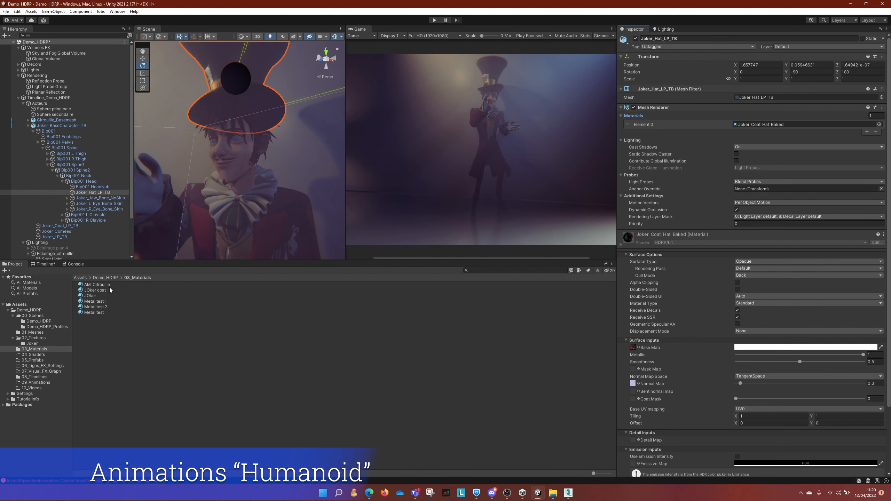
left_click_drag(110, 290, 767, 126)
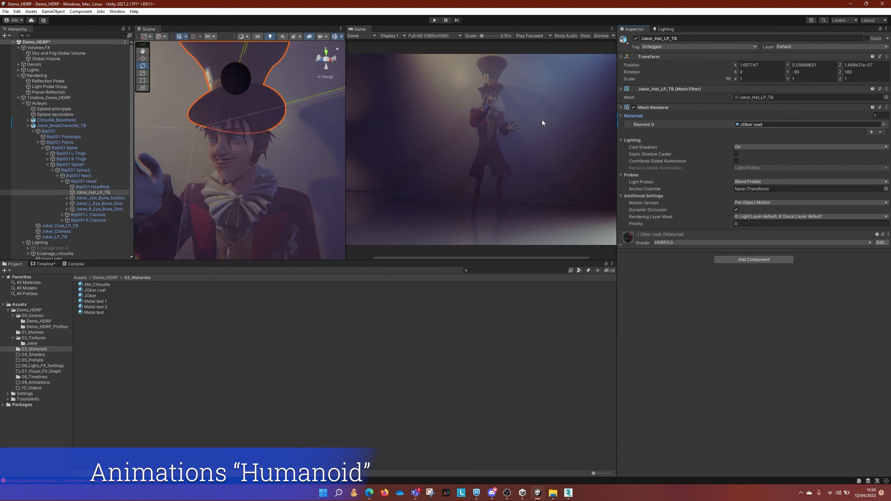
Step: Create a new material named cornee in the 03_Materials folder and assign it to Element 0 of the Joker_Cornees mesh
left_click(235, 143)
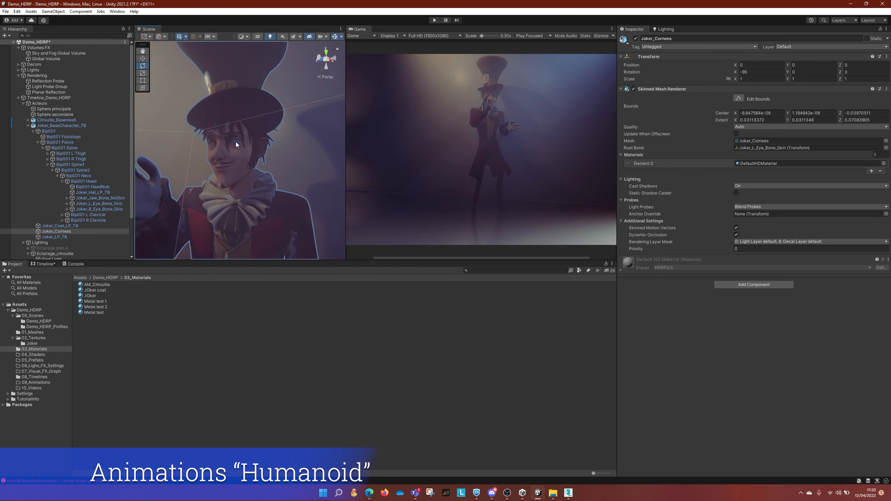
left_click(65, 236)
left_click(65, 231)
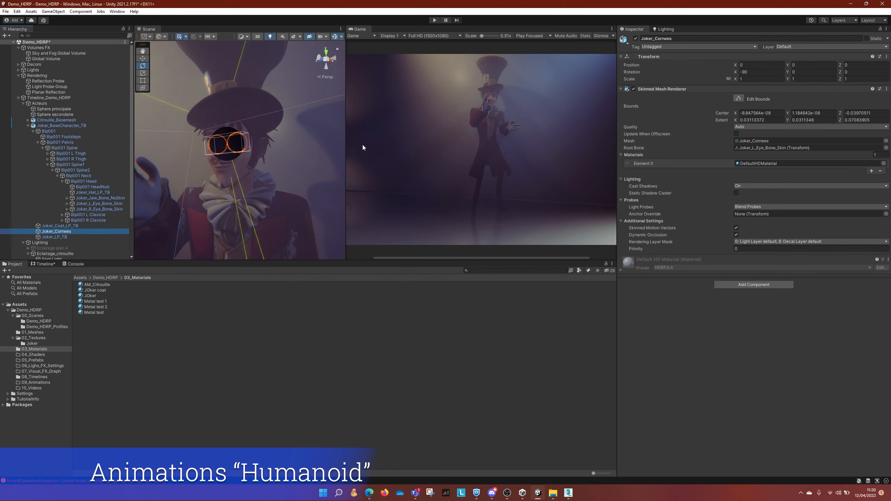
right_click(115, 332)
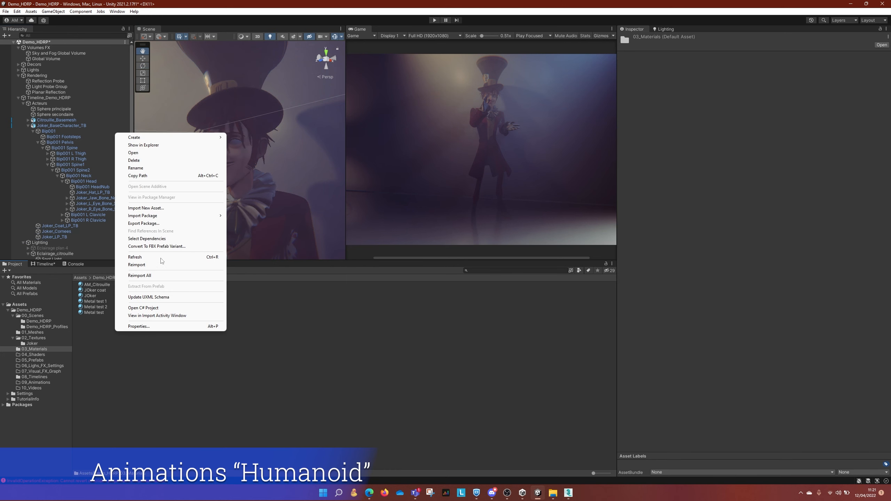
mouse_move(160, 139)
left_click(244, 308)
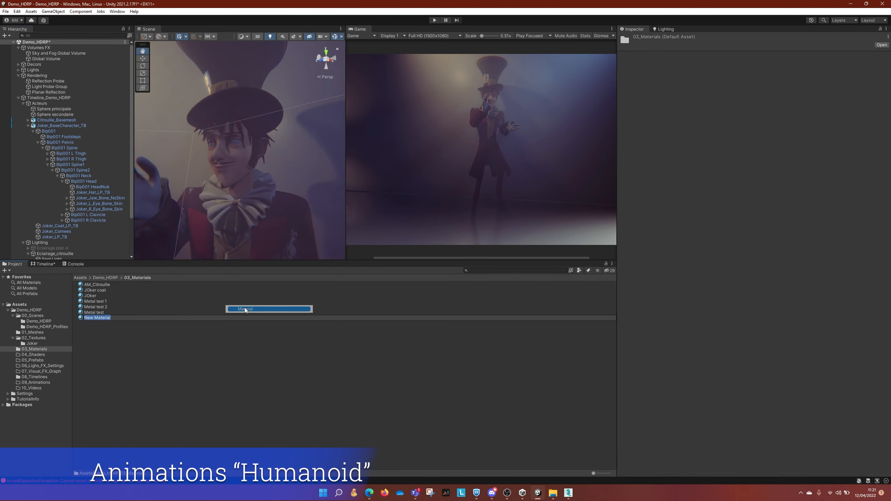
type("cornee")
key("Return")
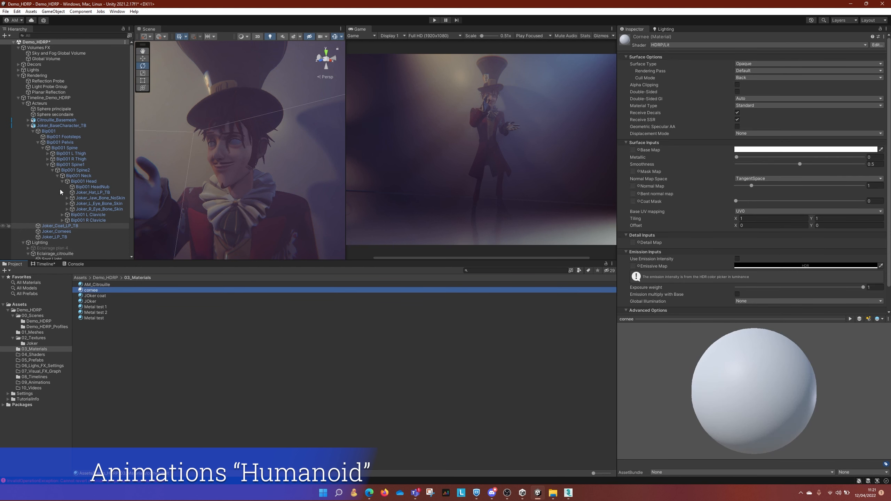
left_click(235, 142)
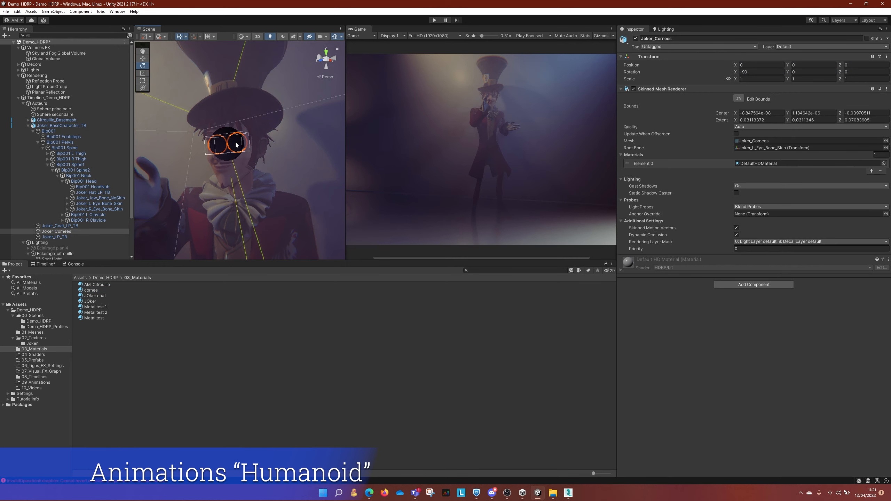
left_click_drag(93, 290, 748, 165)
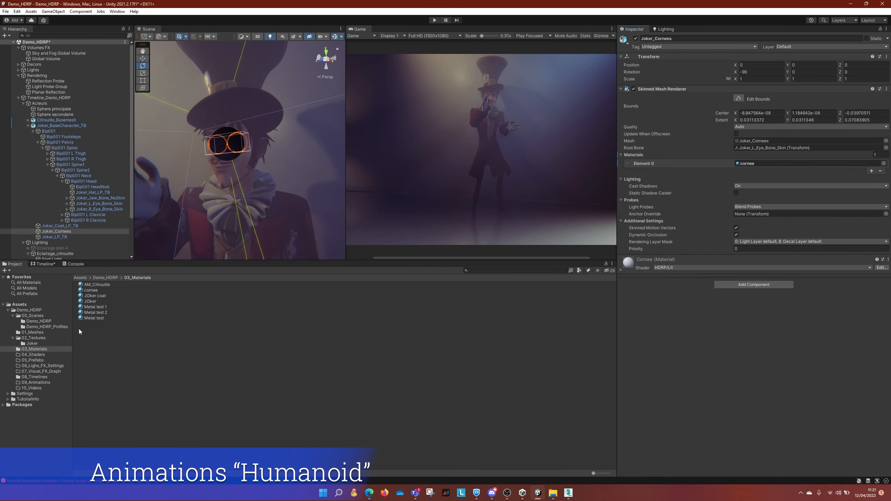
Step: Make the cornee material's surface type Transparent, with metallic at 0.011 and smoothness at 0.962
left_click(92, 290)
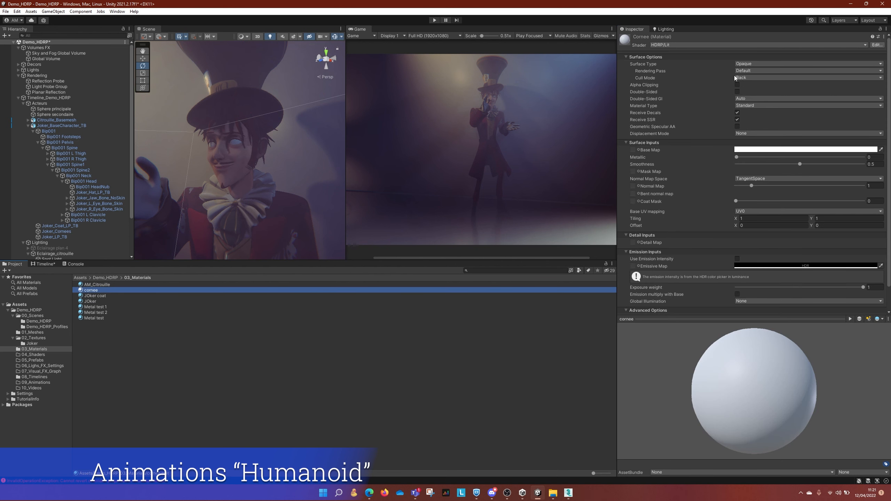
left_click(748, 64)
left_click(753, 77)
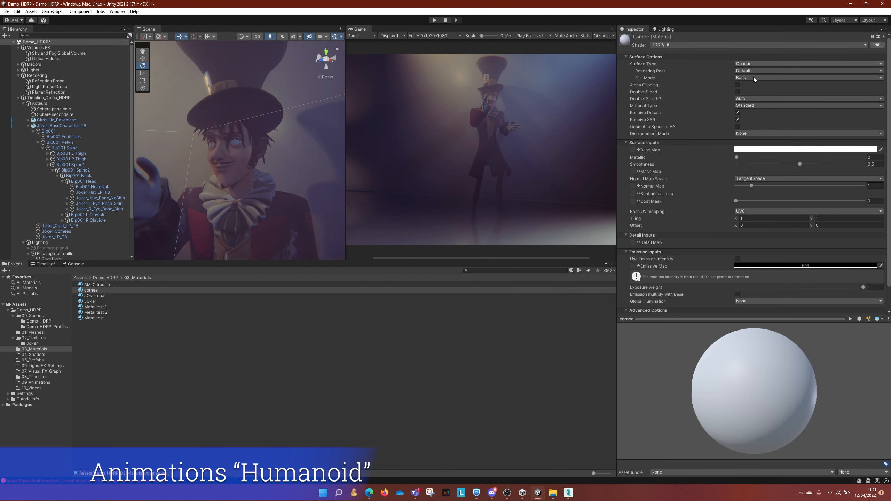
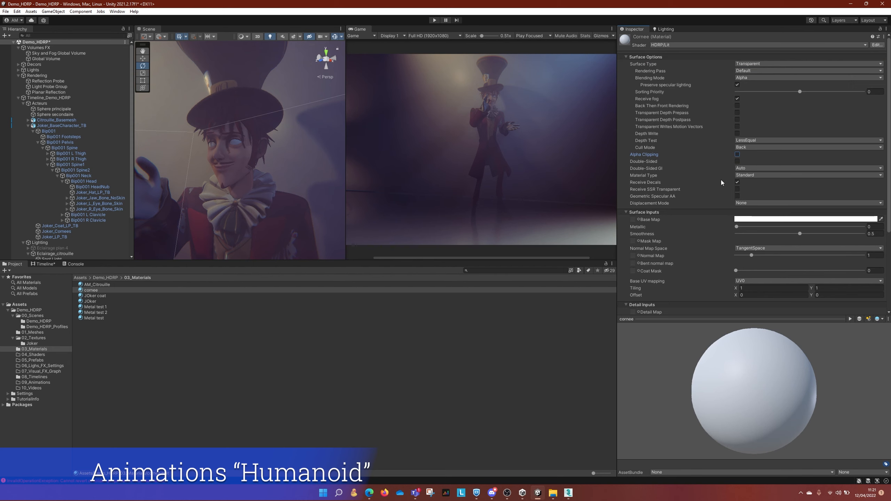
left_click(738, 225)
left_click_drag(802, 234, 858, 234)
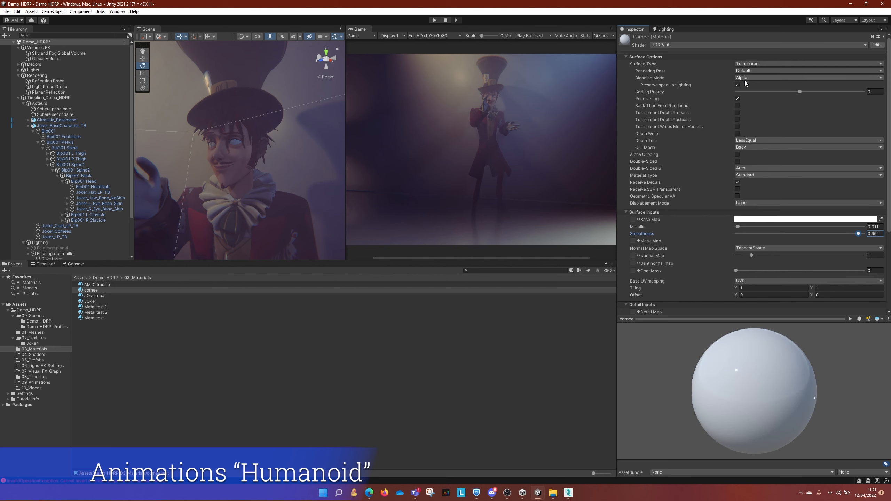
Step: Make the cornee material's base colour fully transparent and set its metallic to 0 and smoothness to 0.814
left_click(782, 219)
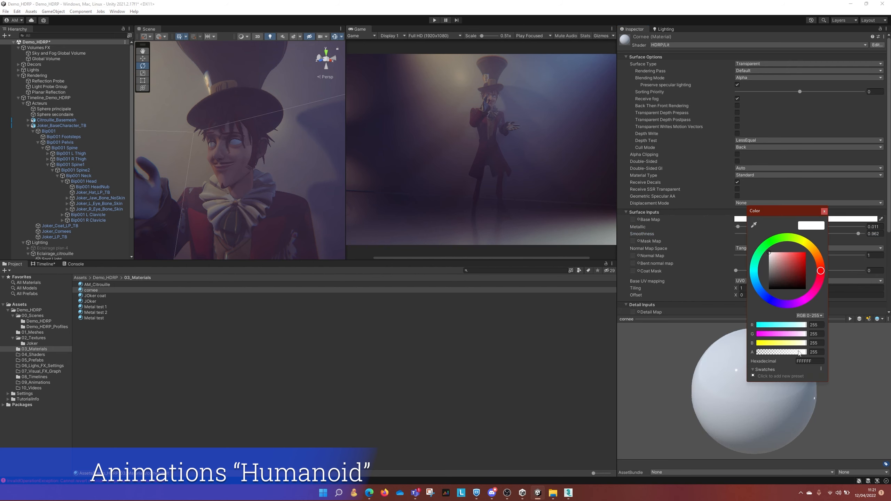
left_click_drag(784, 354, 739, 352)
left_click(824, 211)
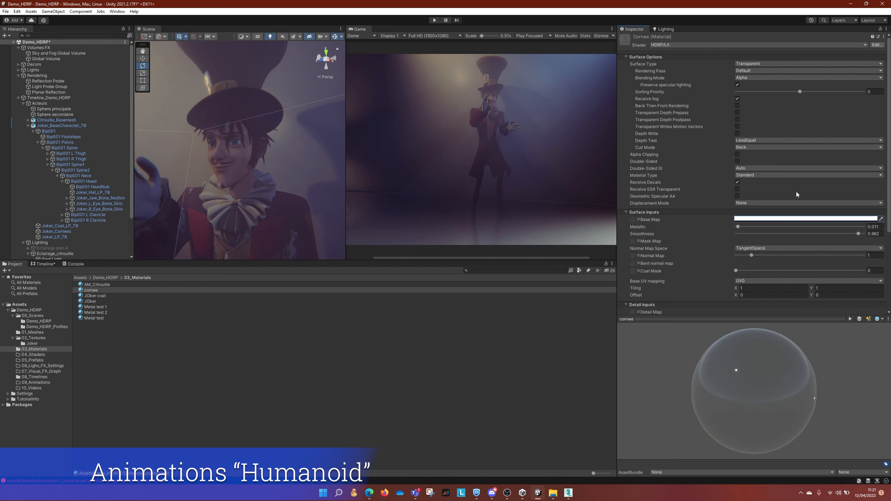
left_click_drag(846, 227, 732, 228)
left_click_drag(858, 233, 839, 230)
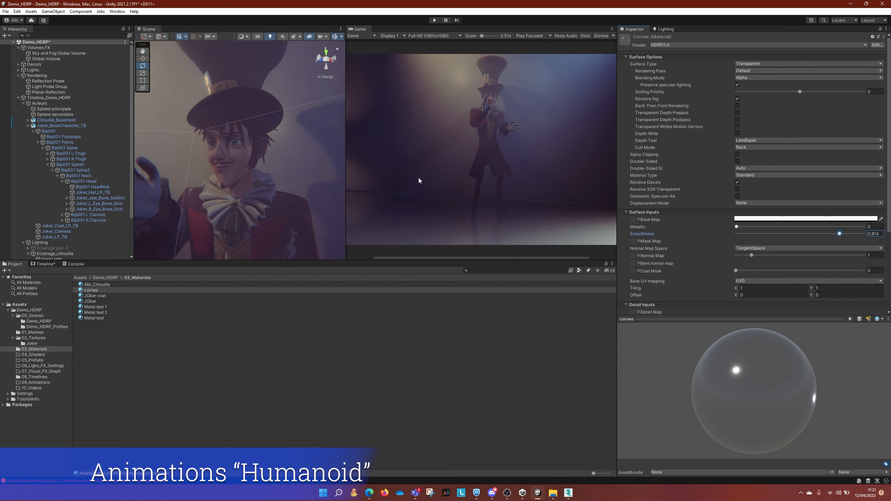
Step: Deactivate the Joker_Coat_LP_TB coat object on the Joker character
mouse_move(251, 179)
left_mouse_down("alt")
mouse_move(277, 184)
mouse_move(255, 190)
mouse_move(271, 193)
mouse_move(302, 228)
mouse_move(281, 193)
mouse_move(243, 192)
mouse_move(249, 171)
left_mouse_up("alt")
left_click(249, 171)
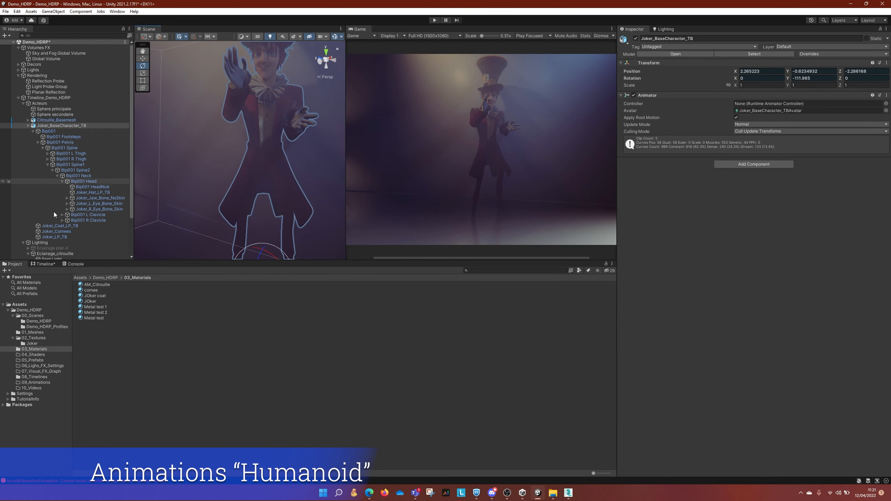
left_click(246, 173)
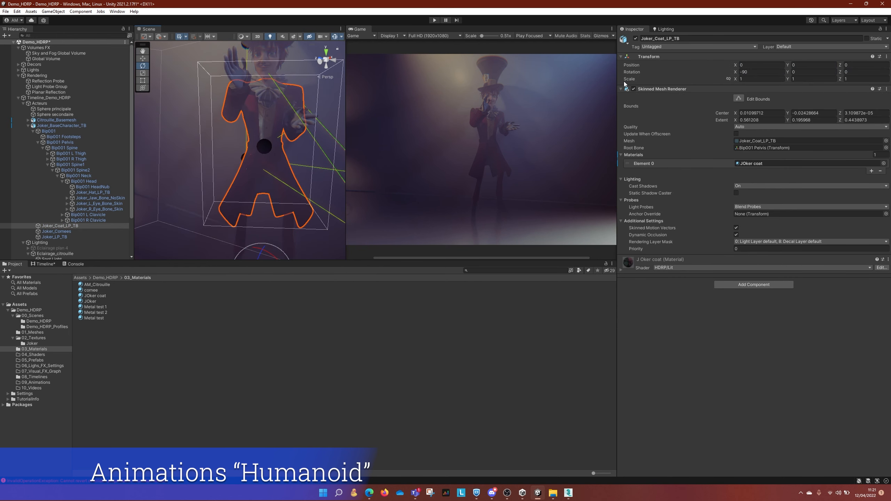
left_click(635, 38)
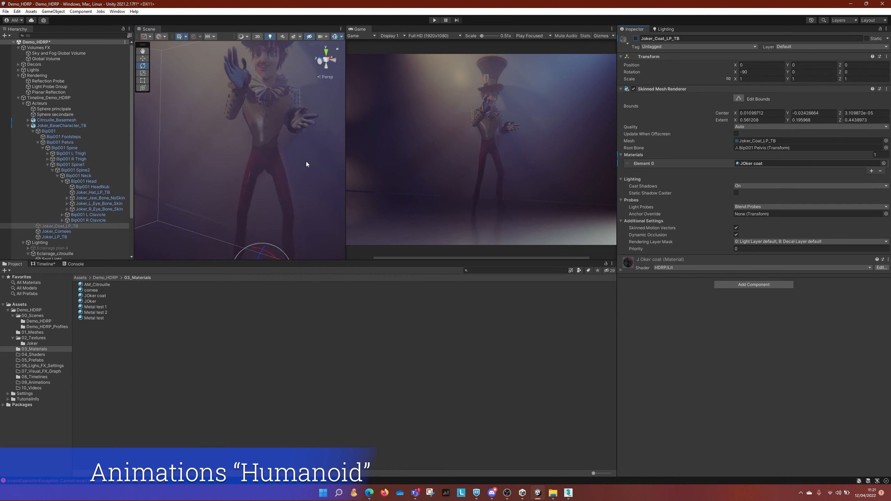
Step: Move the timeline playhead to about 48.9 and set the intensity of Eclairage_joker's Spot Light to 120000 lumens
left_click(52, 263)
left_click_drag(376, 277, 425, 281)
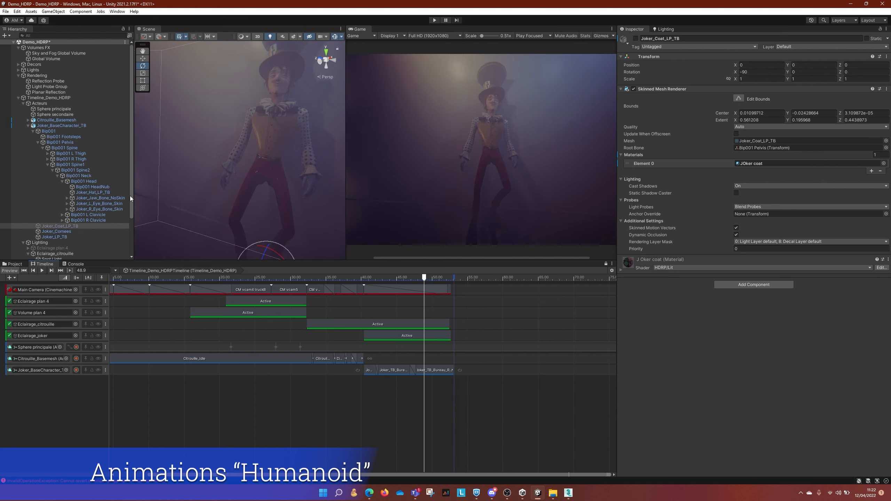
left_click_drag(130, 199, 132, 226)
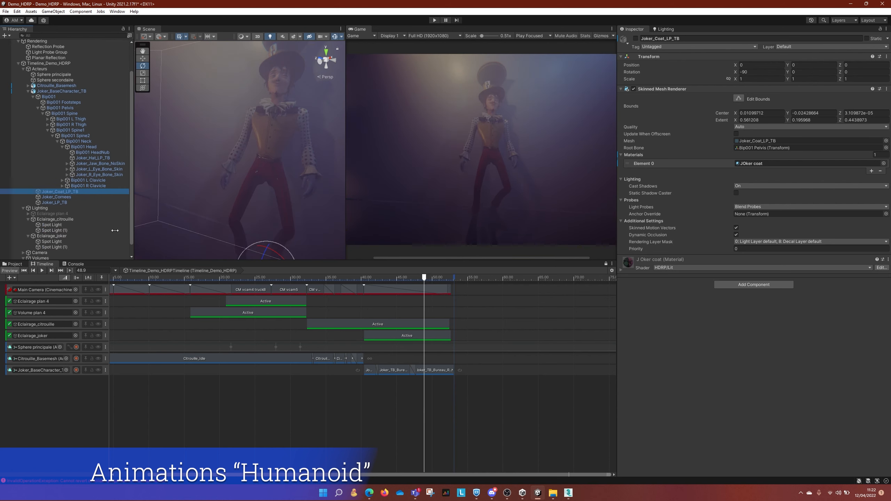
left_click(53, 247)
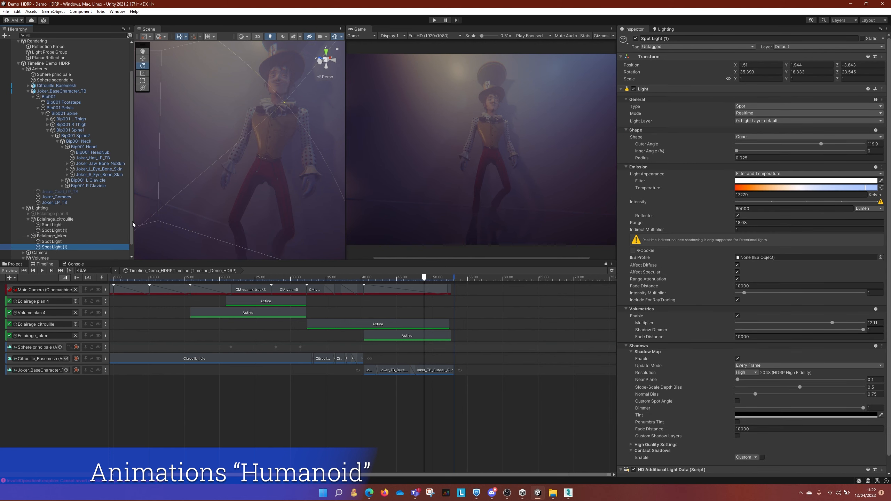
key("Up")
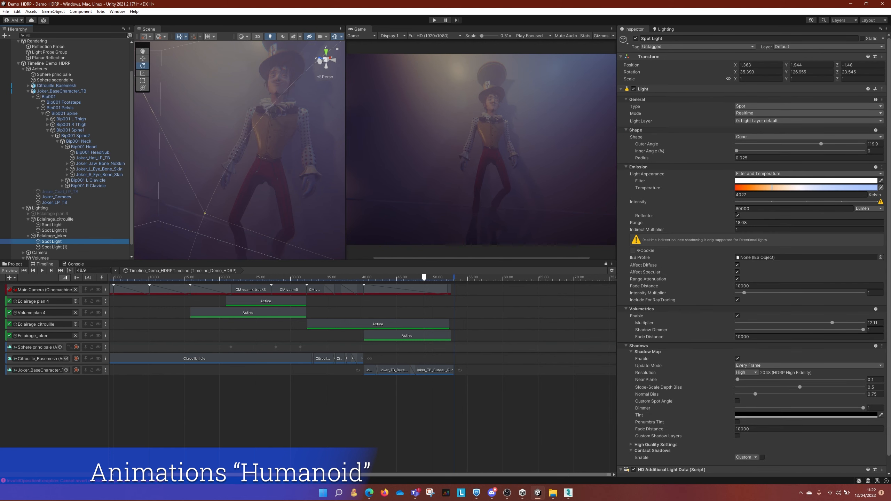
left_click(735, 209)
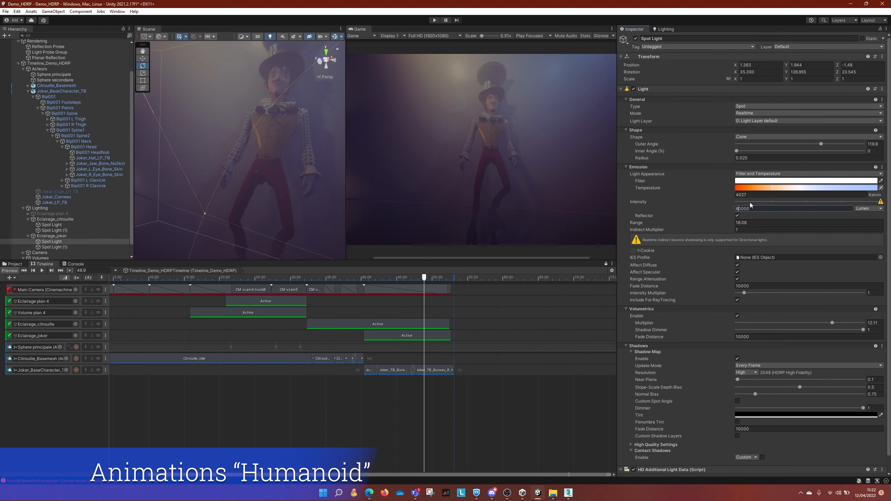
key("BackSpace")
type("120")
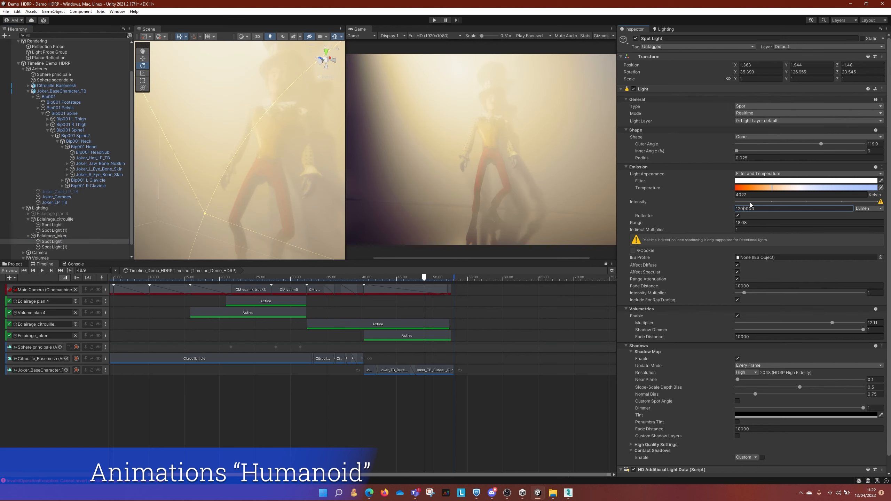
key("BackSpace")
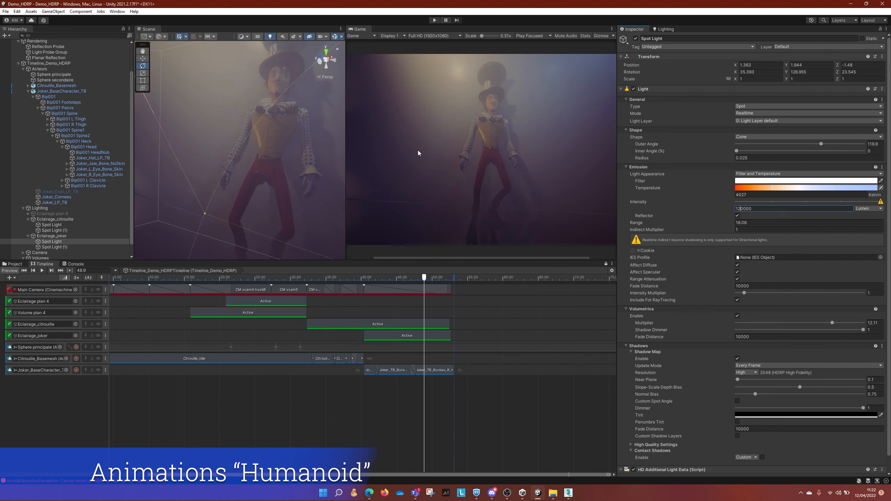
Step: Rotate Eclairage_joker's Spot Light to about 110.4 on Y and narrow its outer angle to about 55.4
middle_click_drag(243, 139, 249, 138)
scroll(245, 137, "down", 10)
key("e")
left_click_drag(232, 92, 219, 95)
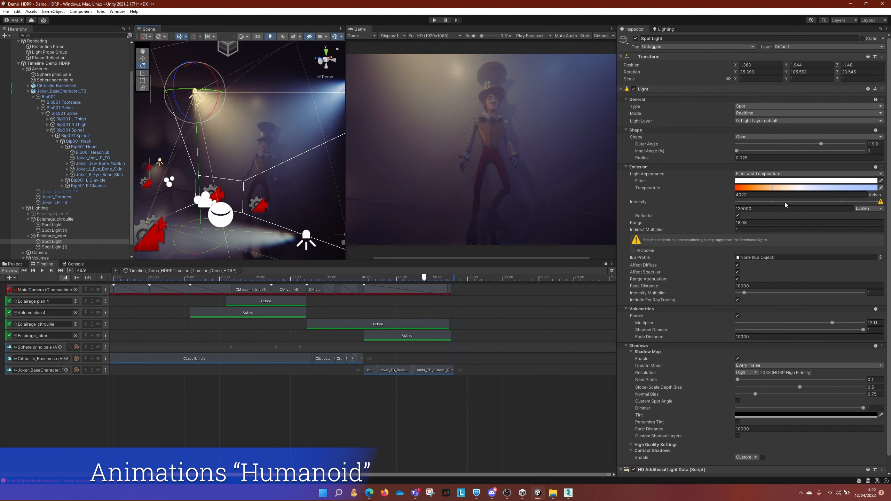
left_click_drag(821, 144, 776, 148)
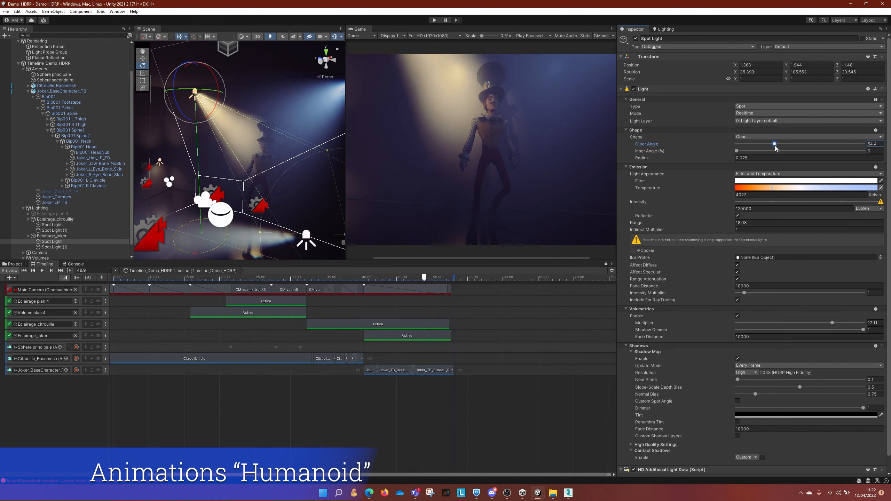
left_click_drag(191, 90, 196, 89)
Step: Play the timeline from about 40.9 and raise the range of Eclairage_joker's Spot Light to about 66.3
left_click_drag(424, 278, 368, 279)
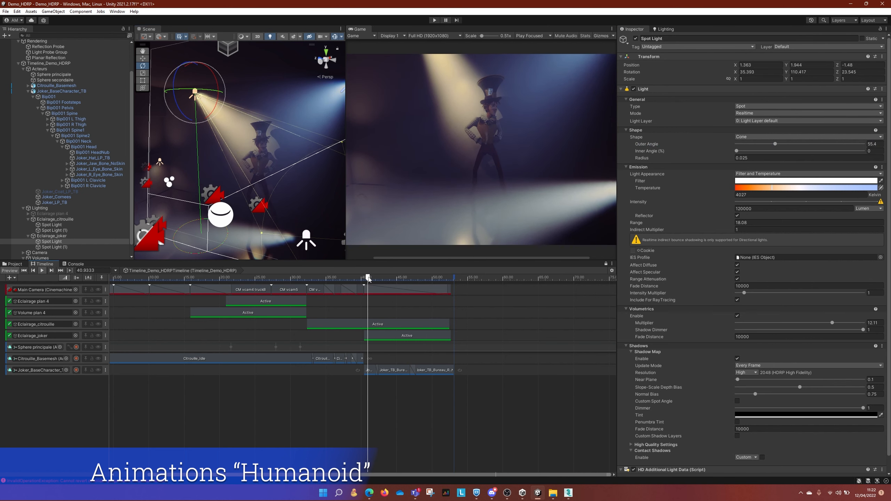
key("space")
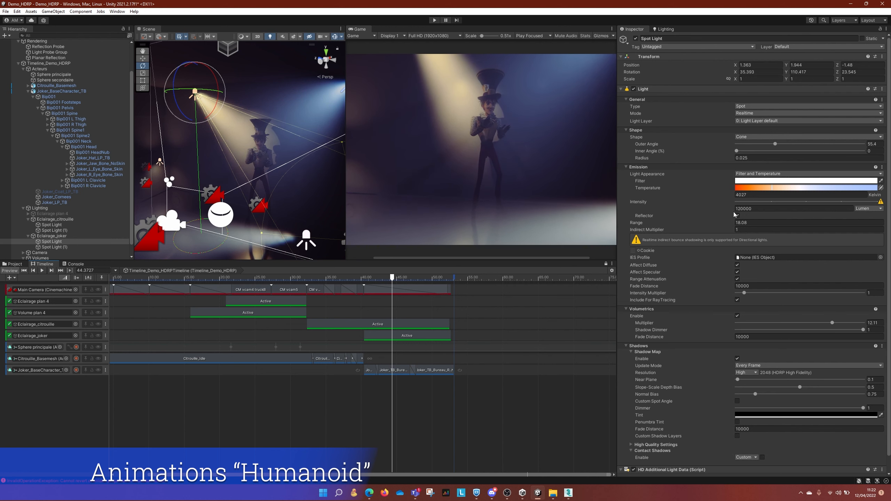
left_click_drag(721, 223, 829, 224)
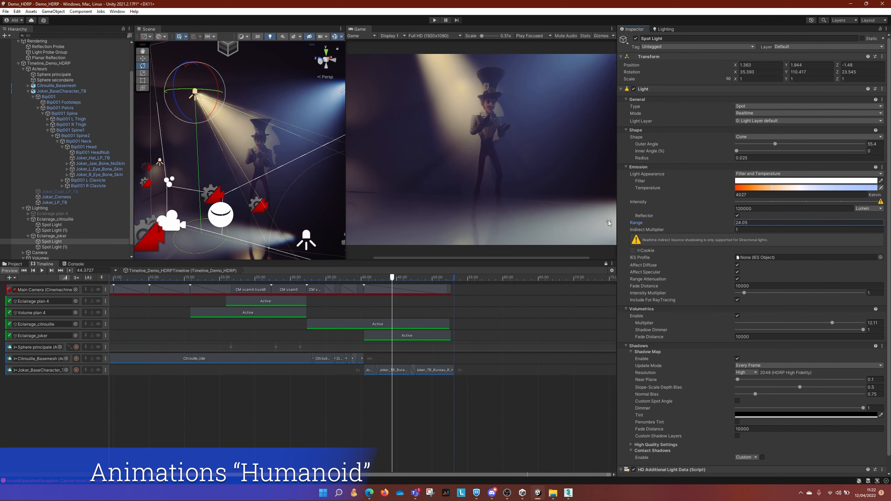
left_click_drag(609, 220, 549, 215)
left_click_drag(748, 223, 753, 223)
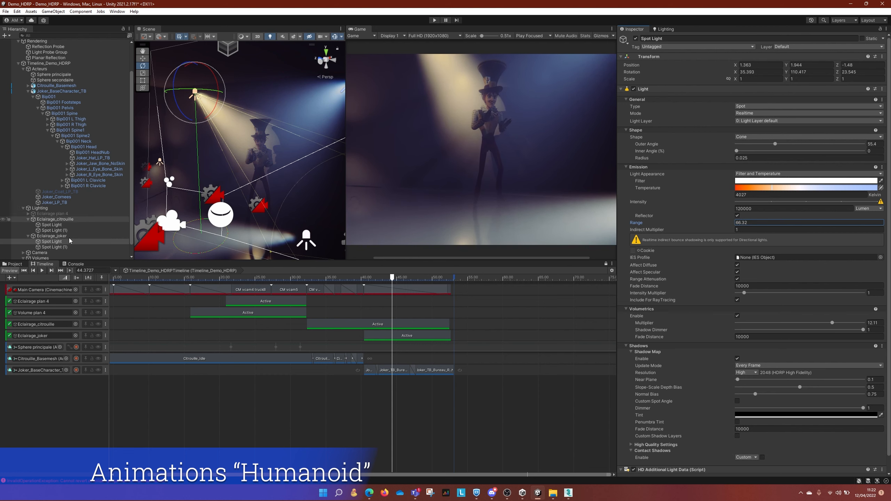
Step: Narrow the outer angle of Eclairage_joker's Spot Light (1) to about 69.6
left_click(54, 247)
right_click_drag(306, 110, 316, 112)
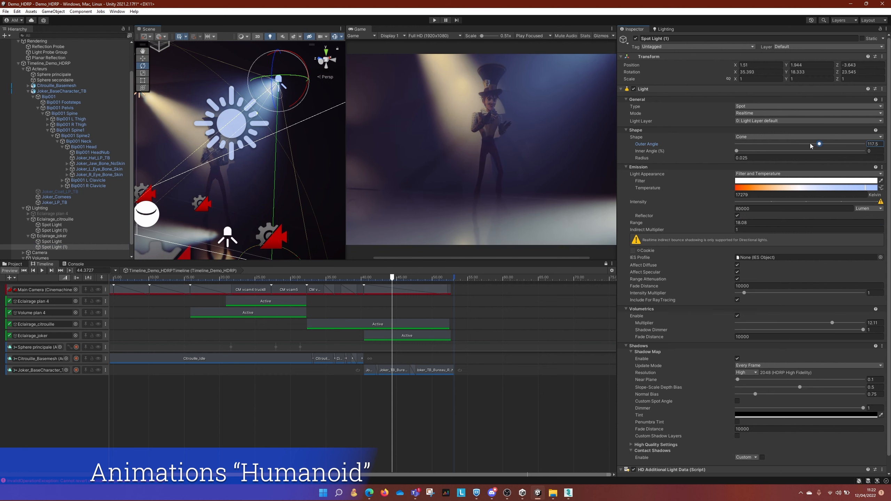
left_click_drag(811, 146, 786, 145)
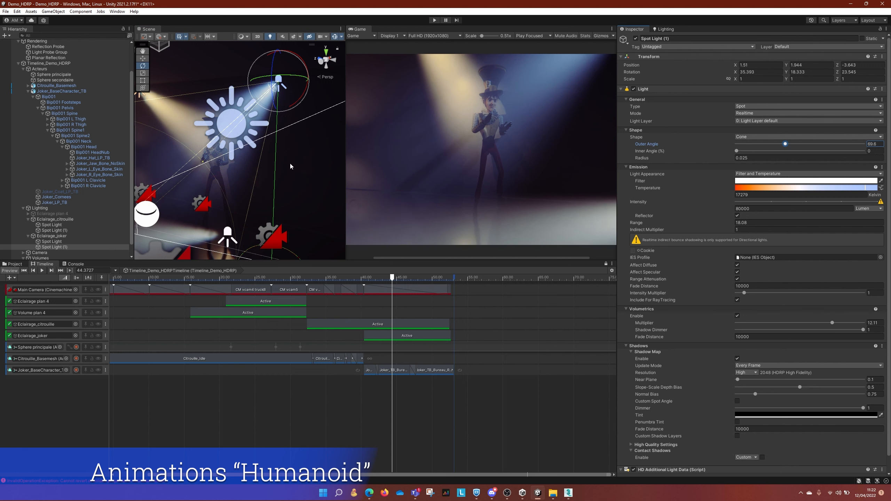
Step: Rotate Spot Light (1) to about 26.2, 16.6, 20.2 and move it to about Y 1.83, Z -3.83
key("w")
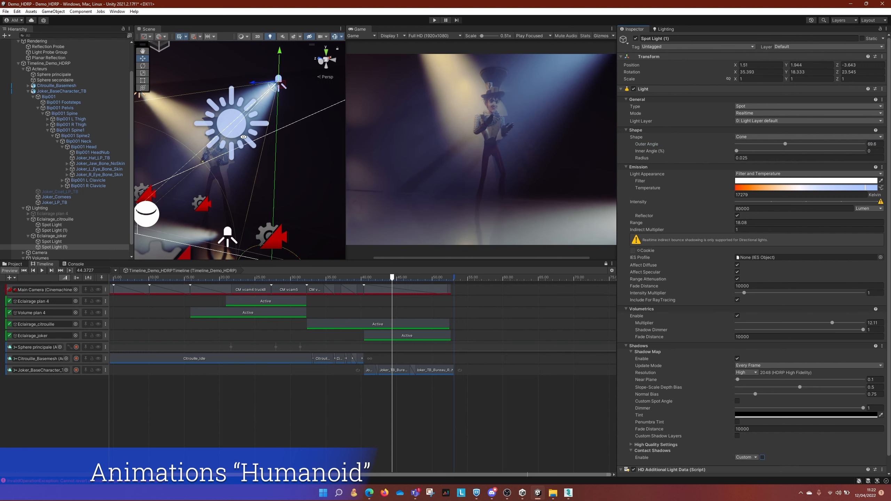
scroll(285, 105, "down", 3)
key("e")
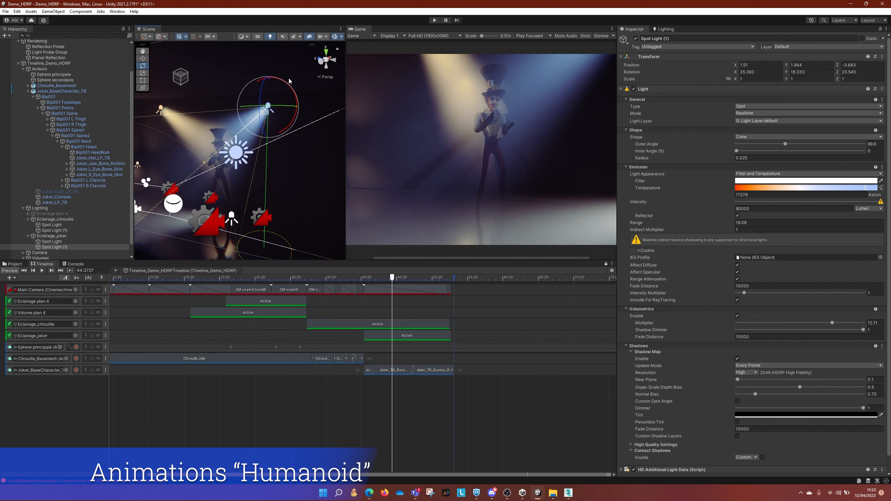
left_click_drag(290, 81, 462, 137)
key("w")
scroll(289, 141, "down", 3)
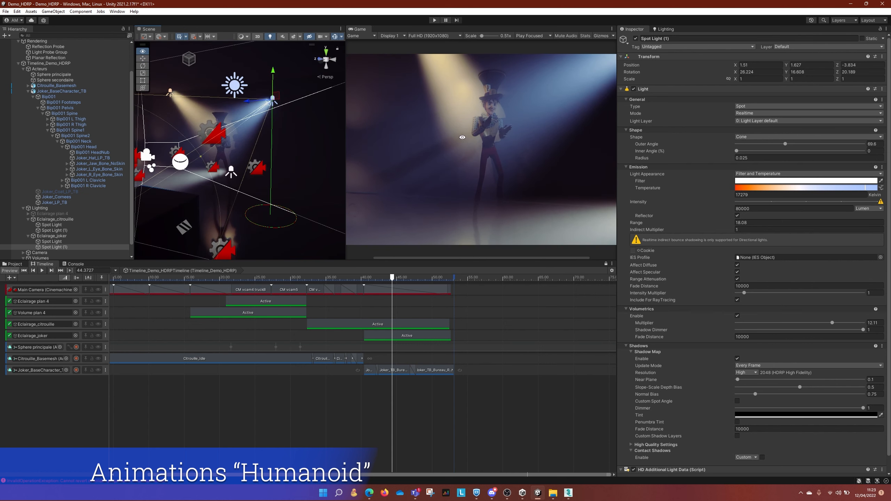
Step: Change Spot Light (1) to an Area light and move it closer to the Joker, at about Y 1.27, Z -2.64
left_click(746, 107)
left_click(754, 138)
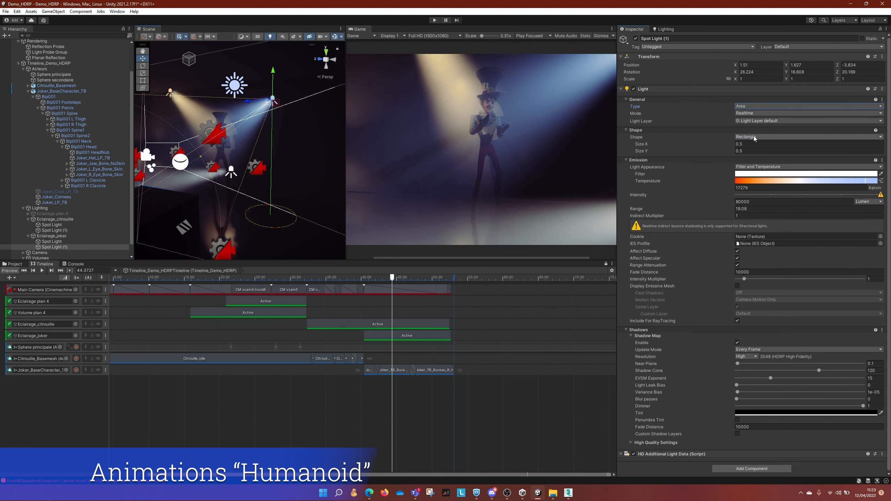
left_click_drag(311, 121, 237, 119, "alt")
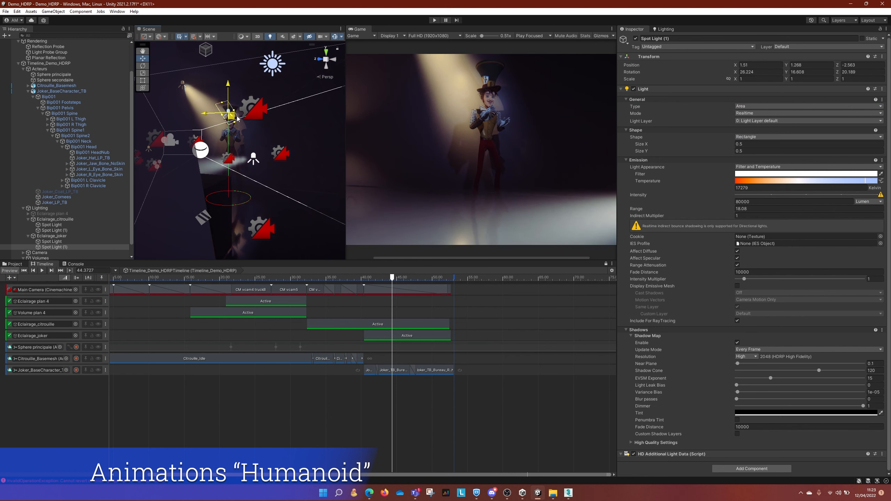
scroll(268, 118, "up", 6)
middle_click_drag(247, 145, 251, 162)
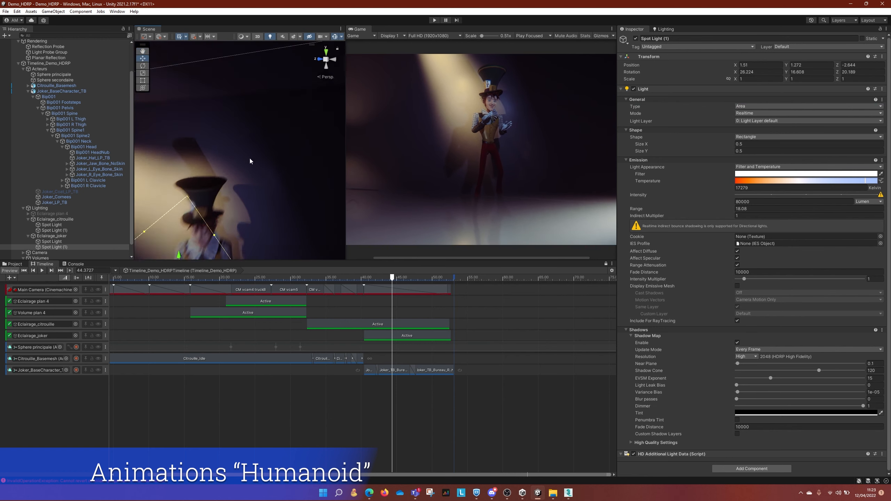
scroll(251, 162, "down", 3)
left_click_drag(208, 182, 252, 152, "alt")
scroll(251, 150, "down", 5)
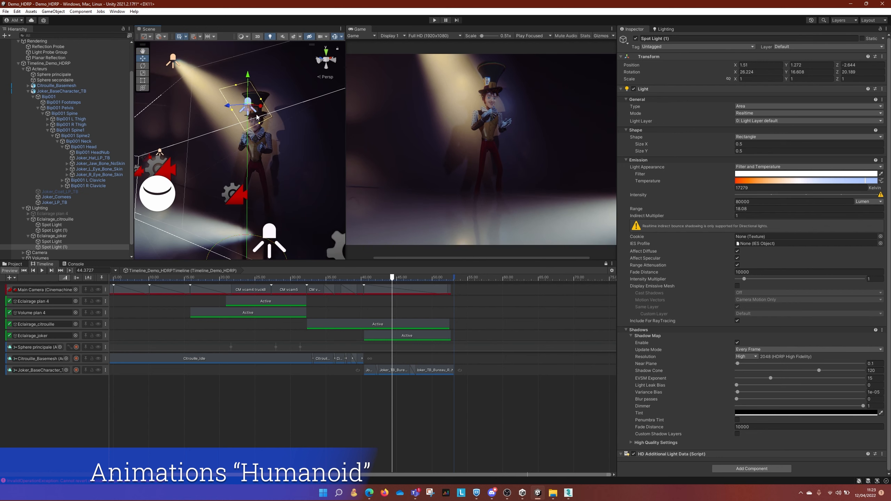
Step: Rotate the Area light to about 12.9, 44.1, 5.3, shift it to about X 1.68, and resize its rectangle to about 0.29 by 0.70
middle_click_drag(227, 127, 248, 118)
key("e")
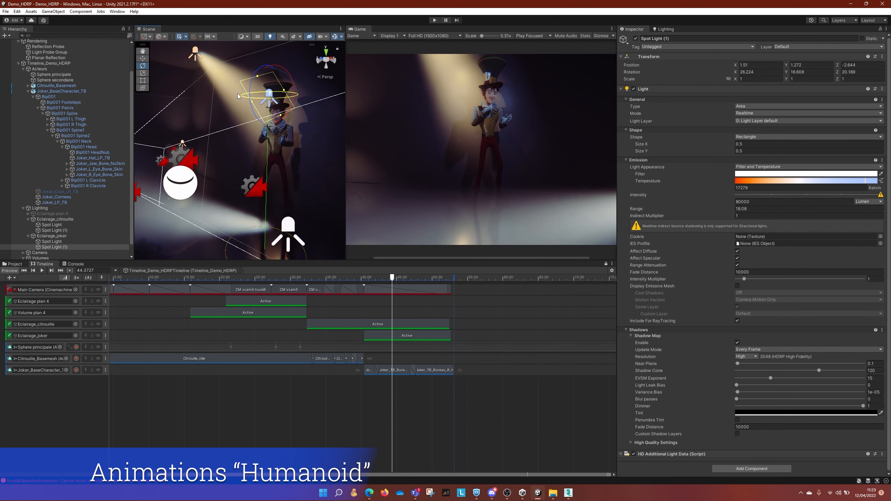
left_click_drag(237, 95, 289, 108)
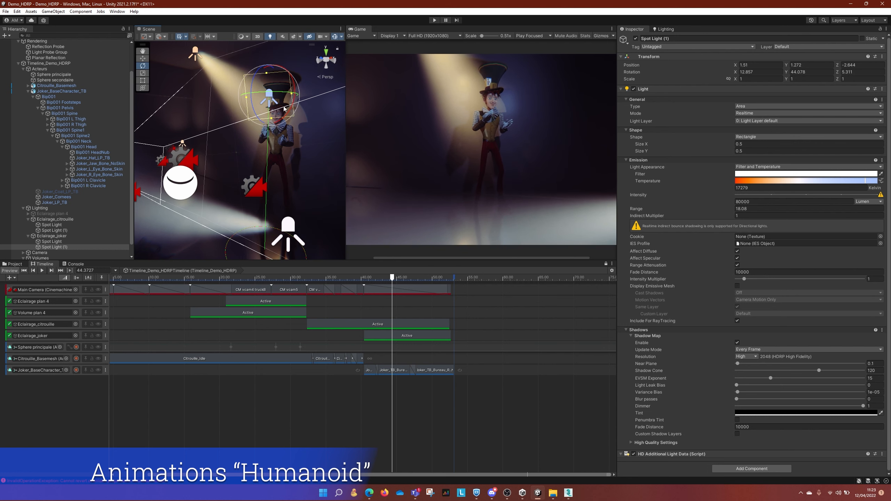
left_click_drag(286, 111, 309, 124)
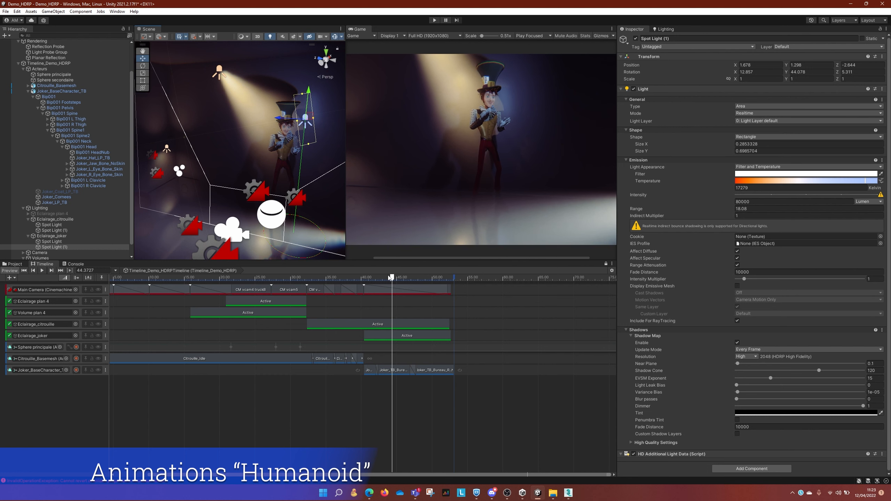
Step: Check the Joker's lighting with the timeline playhead at about 47.2, and switch to OBS
left_click_drag(391, 278, 413, 283)
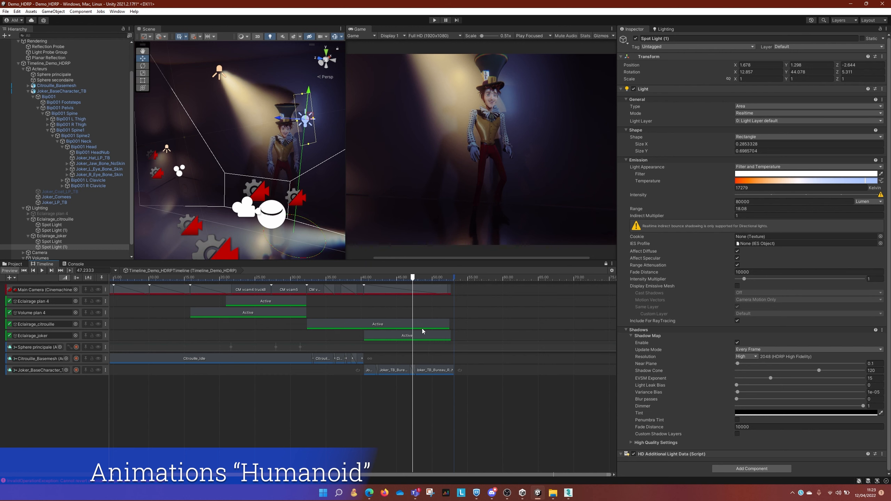
left_click(505, 493)
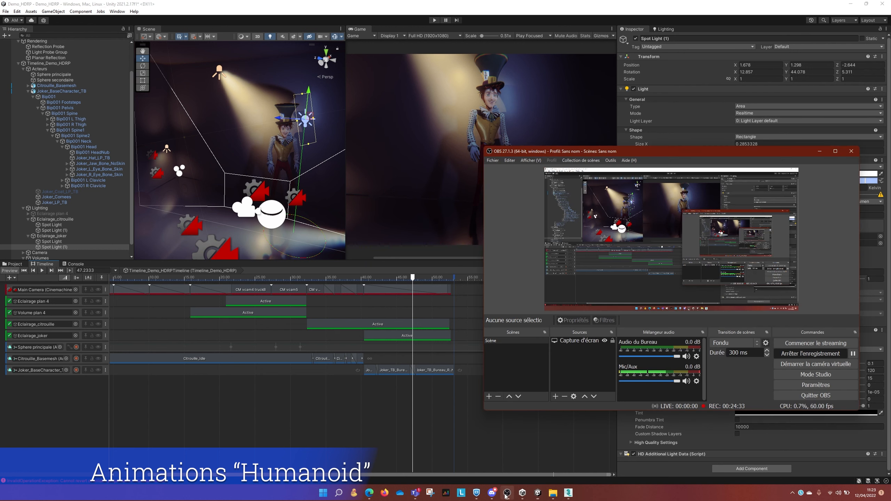